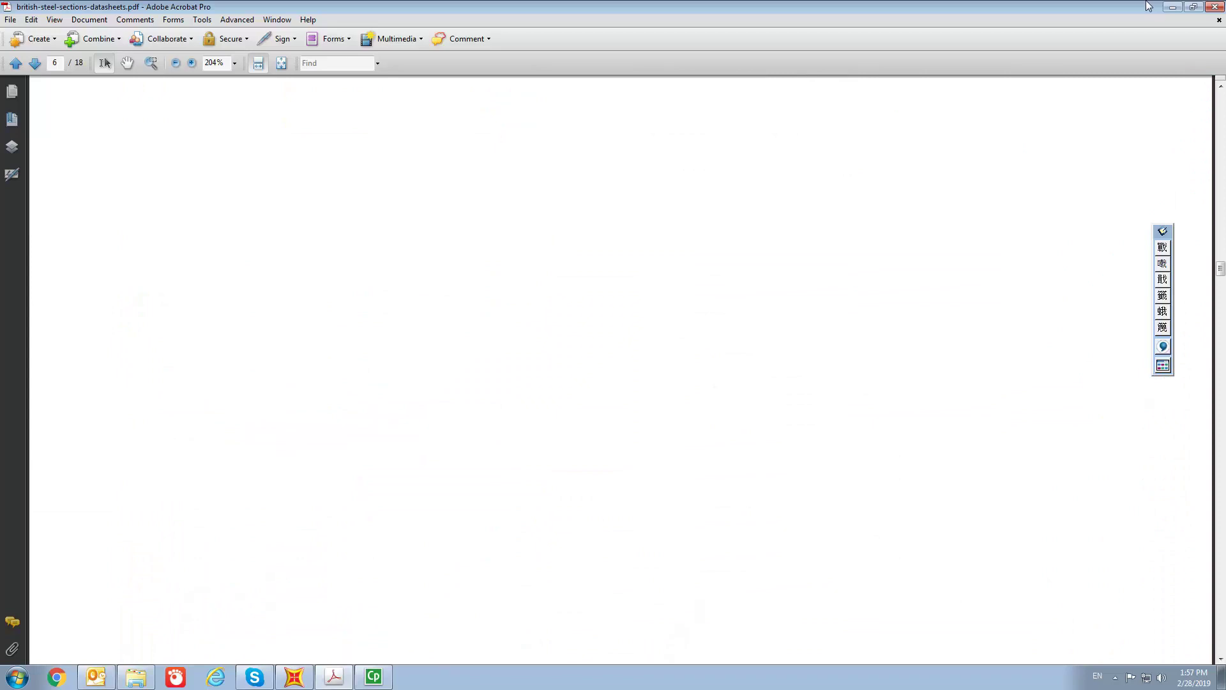
Switch to SAP2000 and add a Europe region steel material, standard EN 1993-1-1 per EN 10025-2, grade S275
left_click(1173, 8)
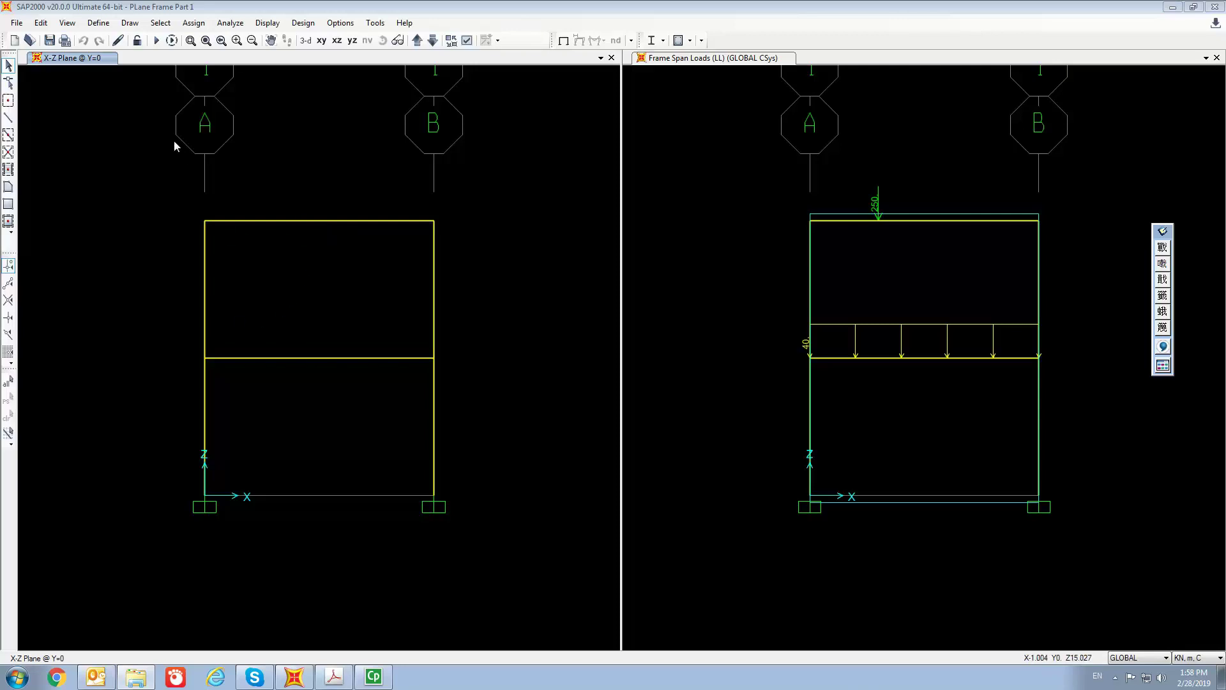
left_click(97, 25)
left_click(124, 41)
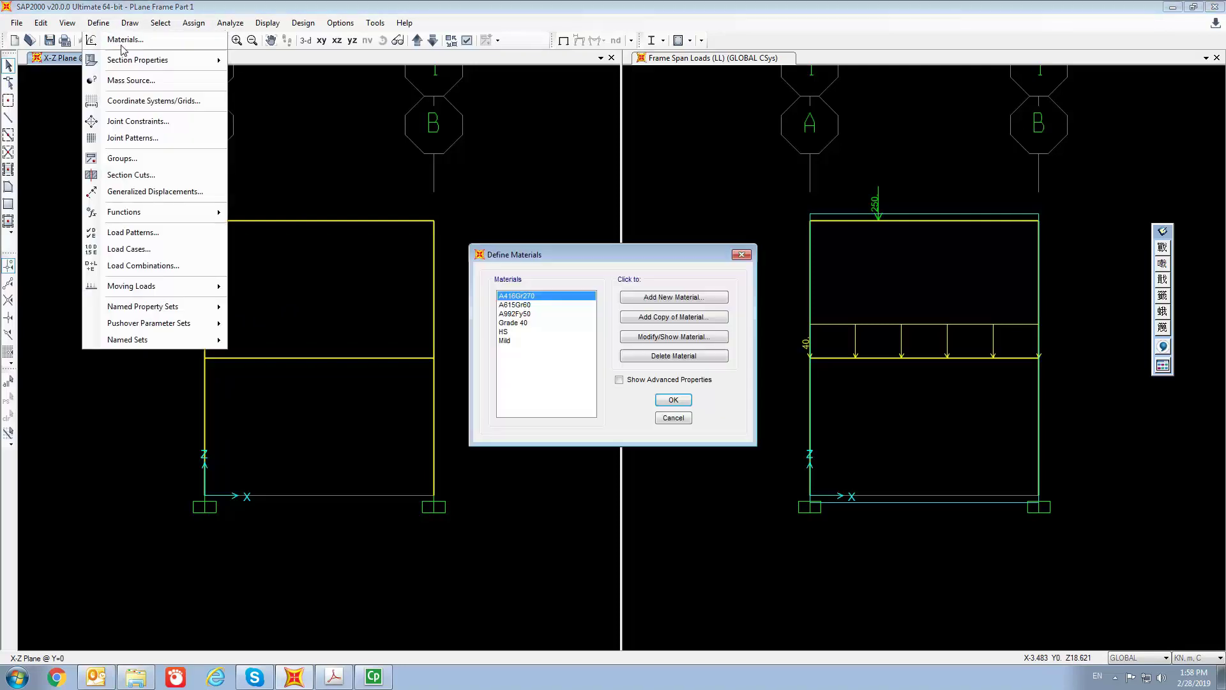
left_click_drag(541, 255, 380, 268)
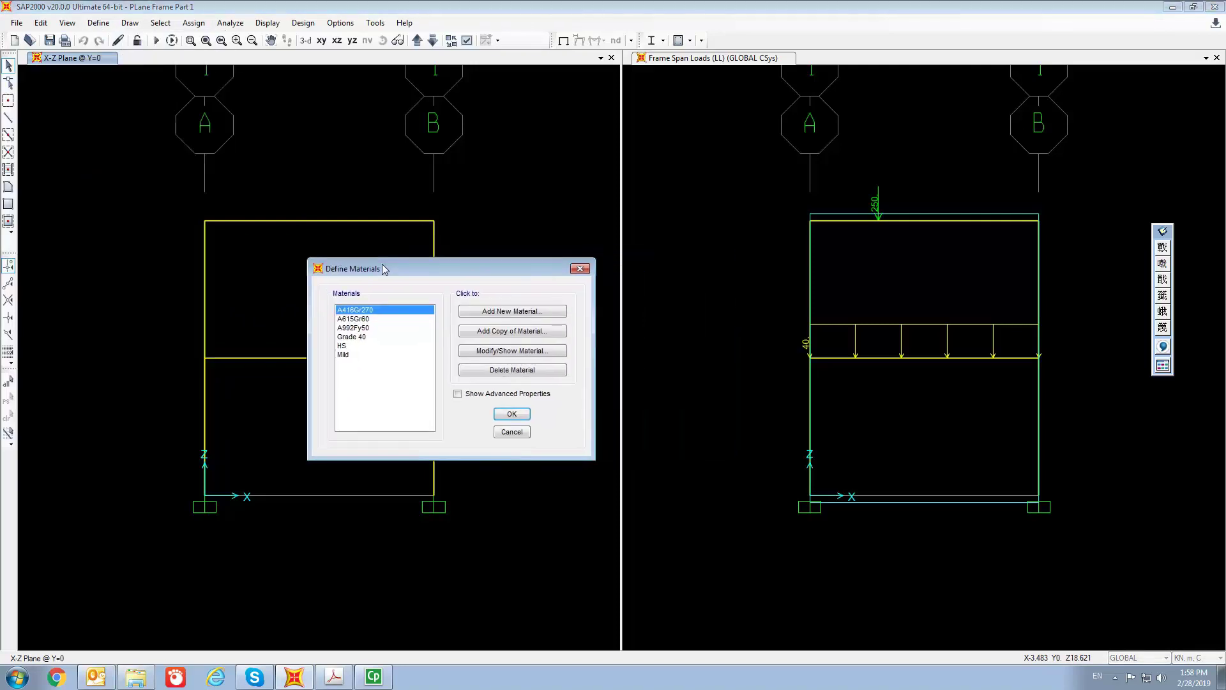
left_click(511, 312)
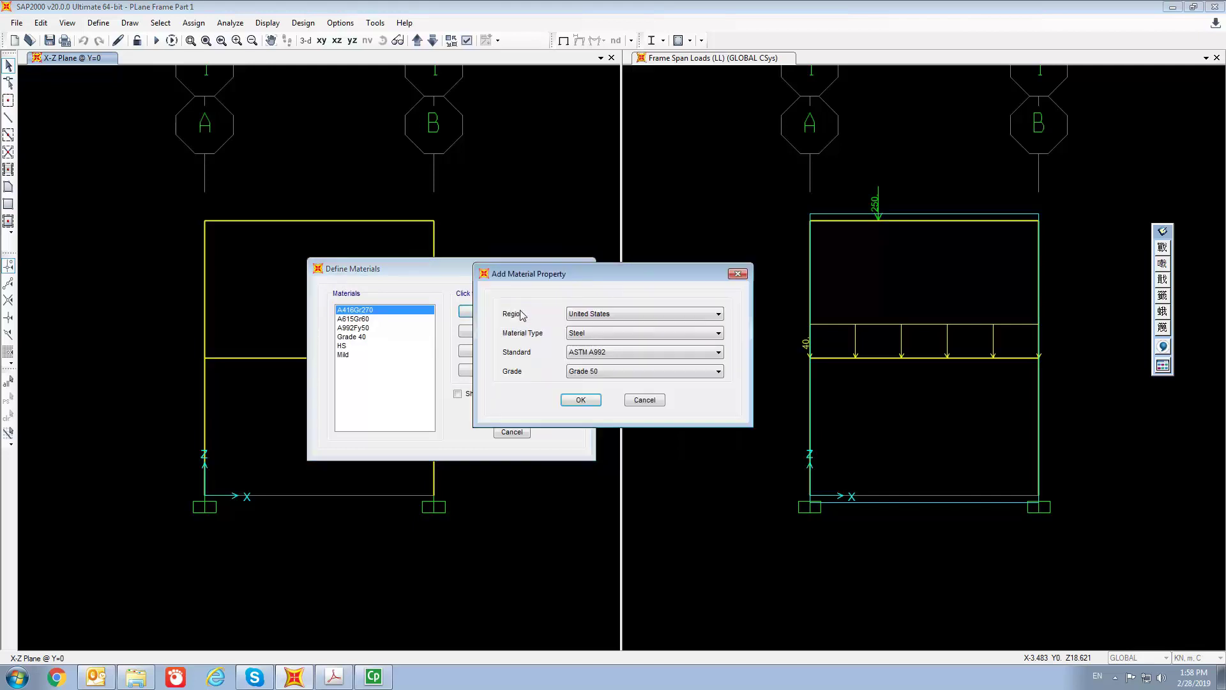
left_click_drag(554, 272, 339, 188)
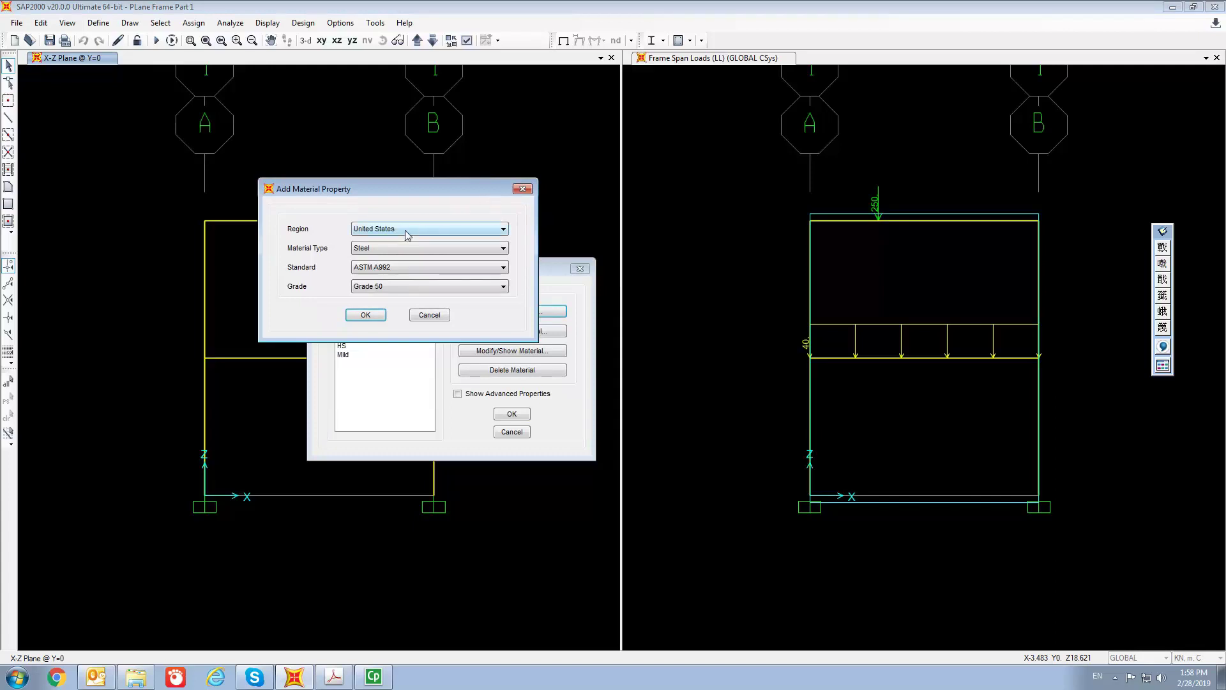
left_click(429, 230)
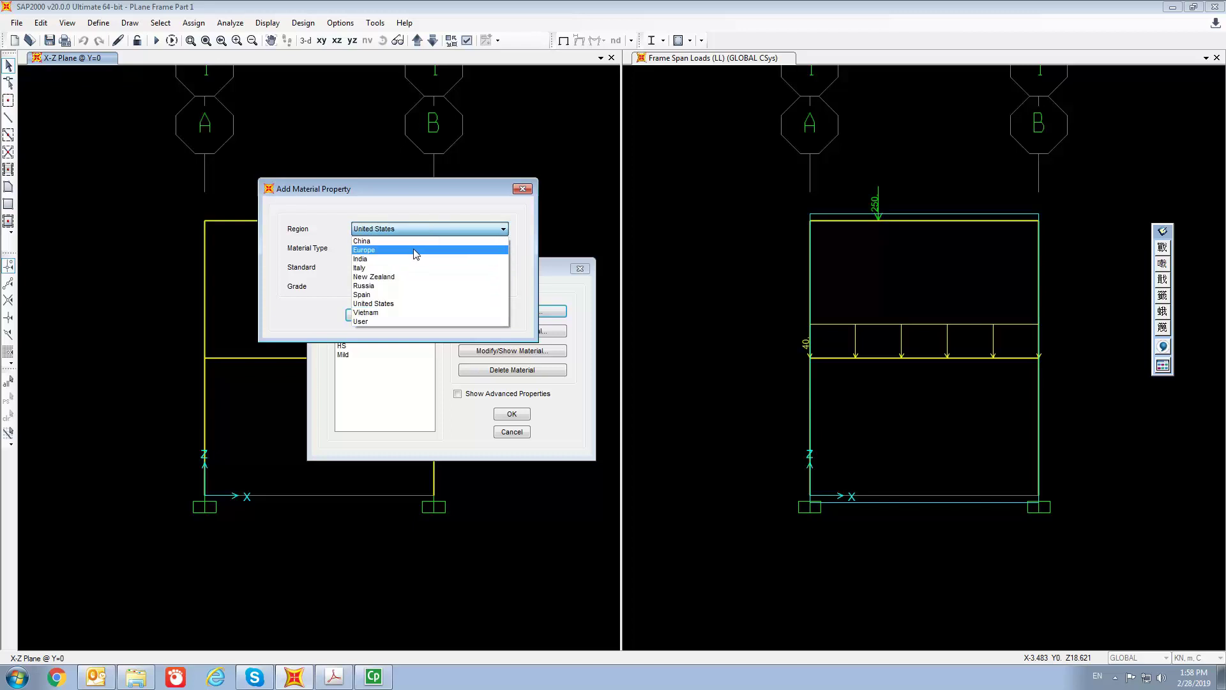
left_click(416, 252)
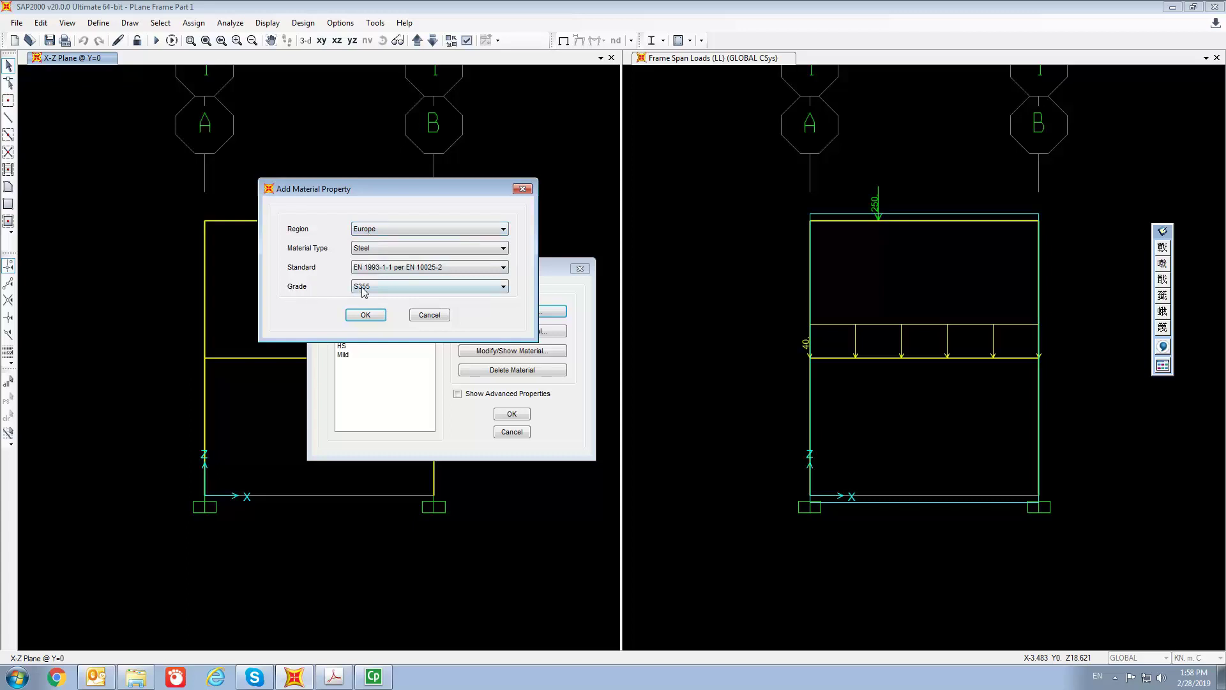
left_click(423, 289)
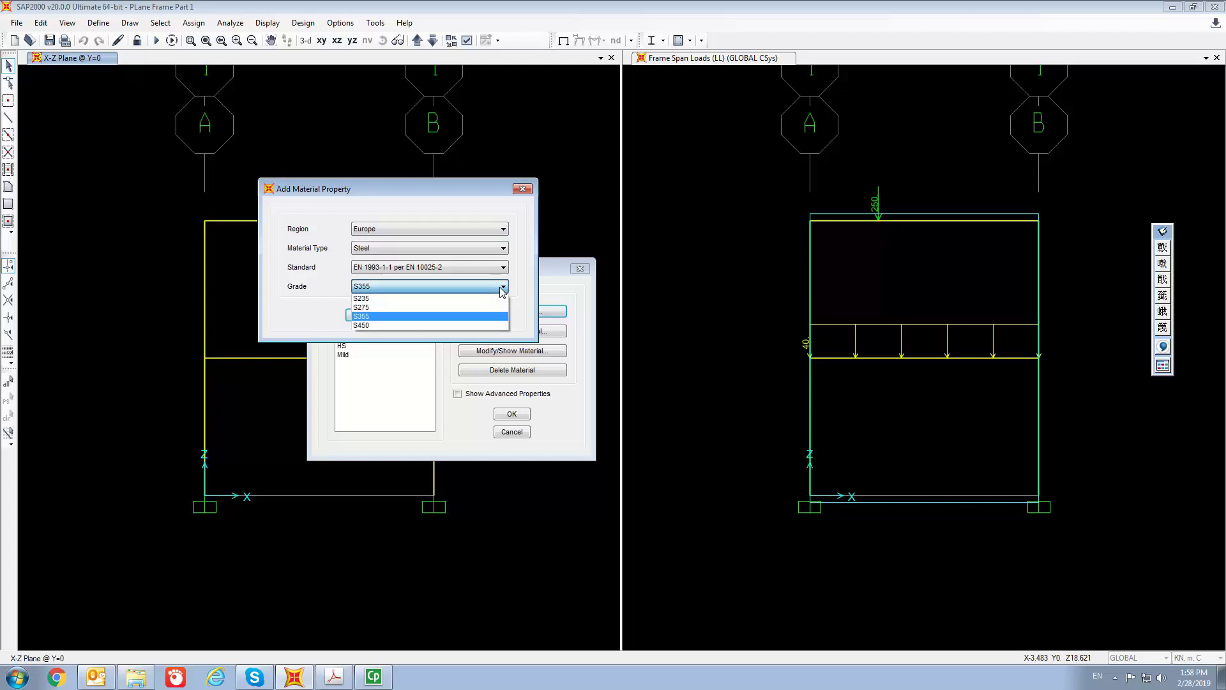
left_click(375, 308)
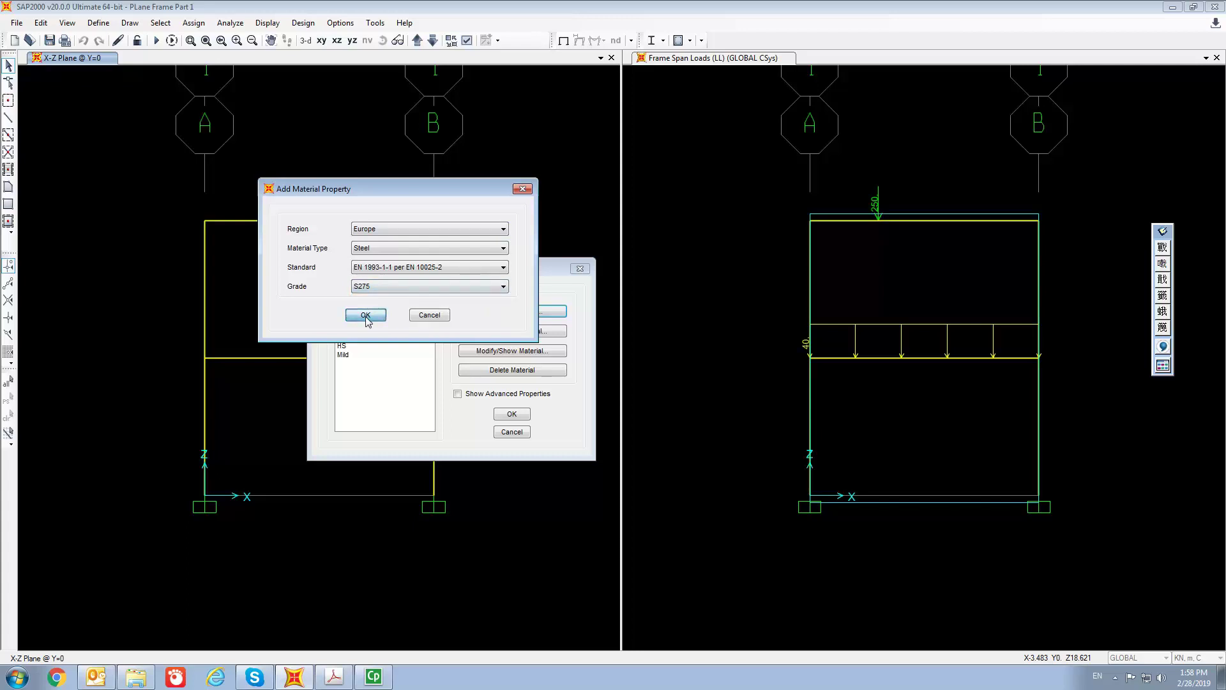
left_click(366, 316)
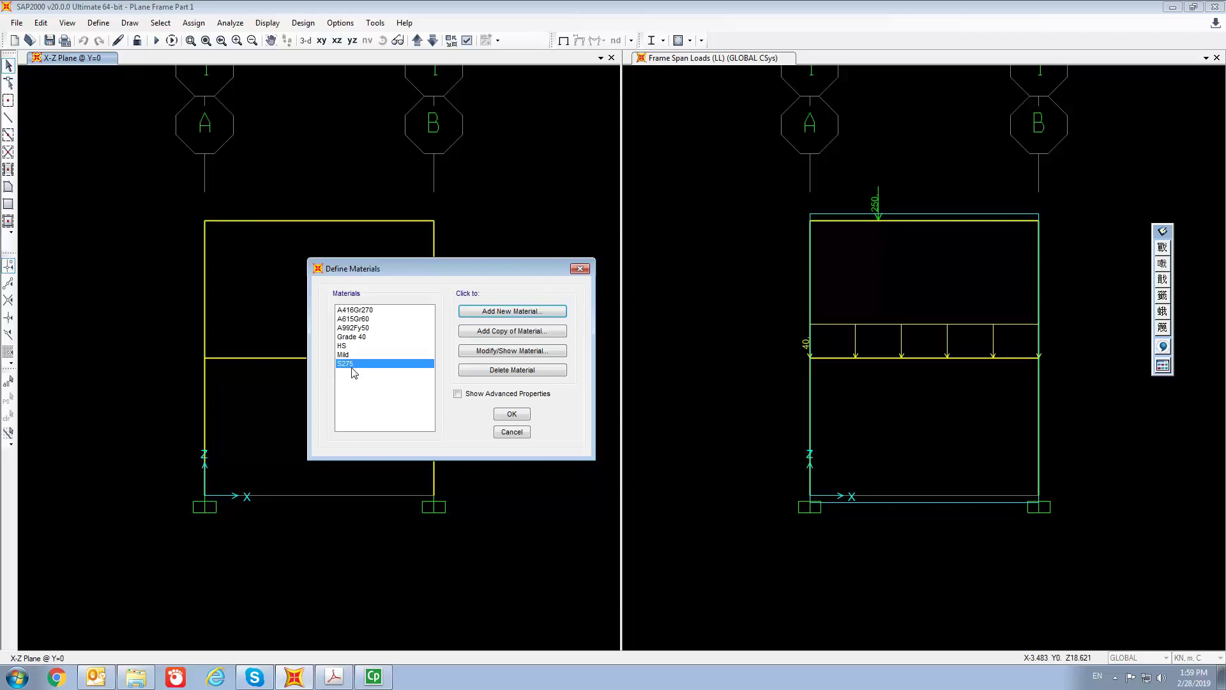
left_click(505, 416)
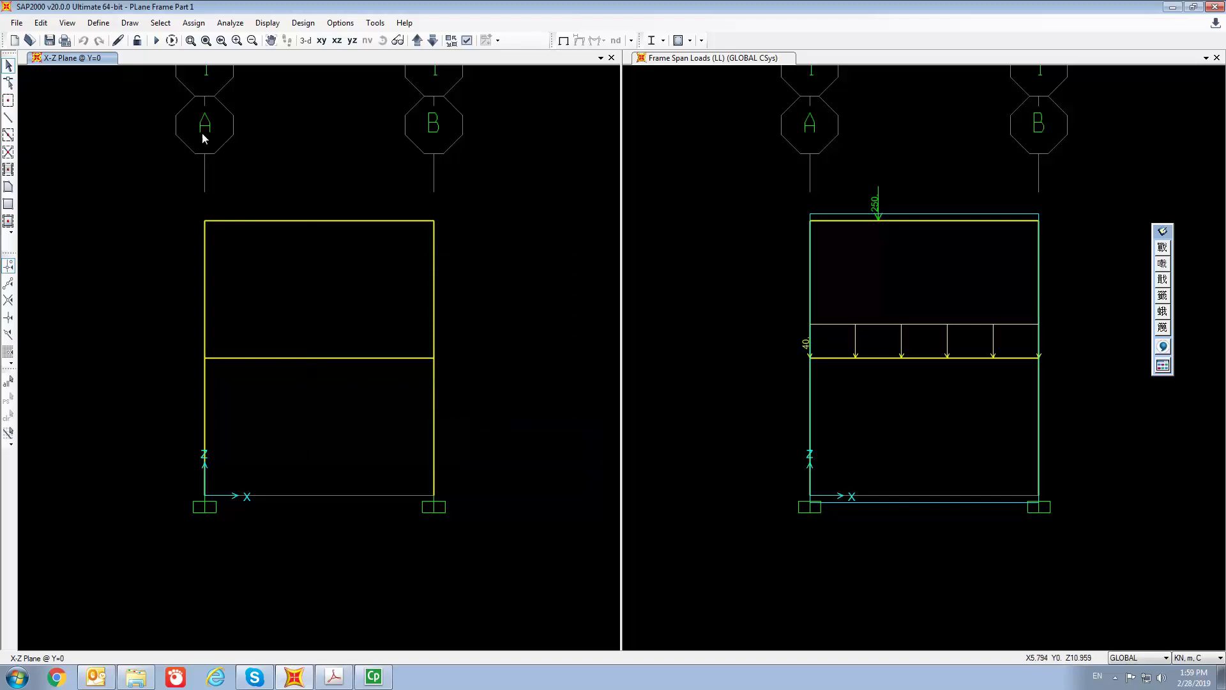
Start importing steel I/Wide Flange frame sections from the BSShapes.PRO property file
left_click(99, 24)
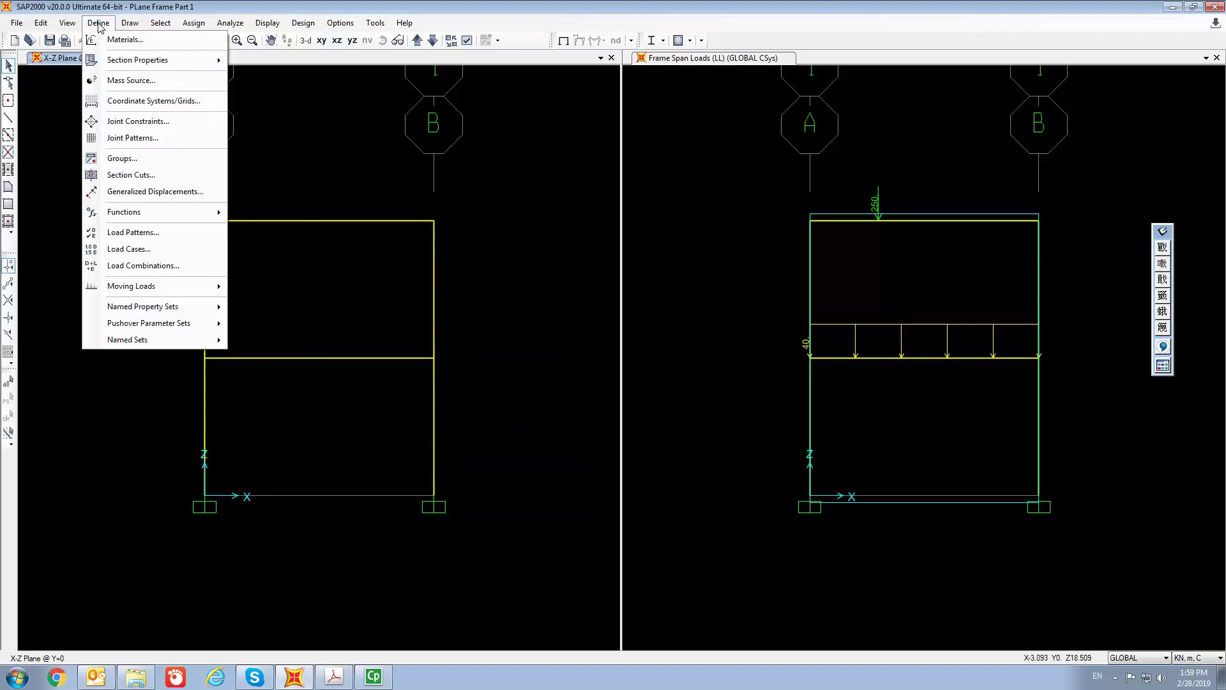
mouse_move(117, 61)
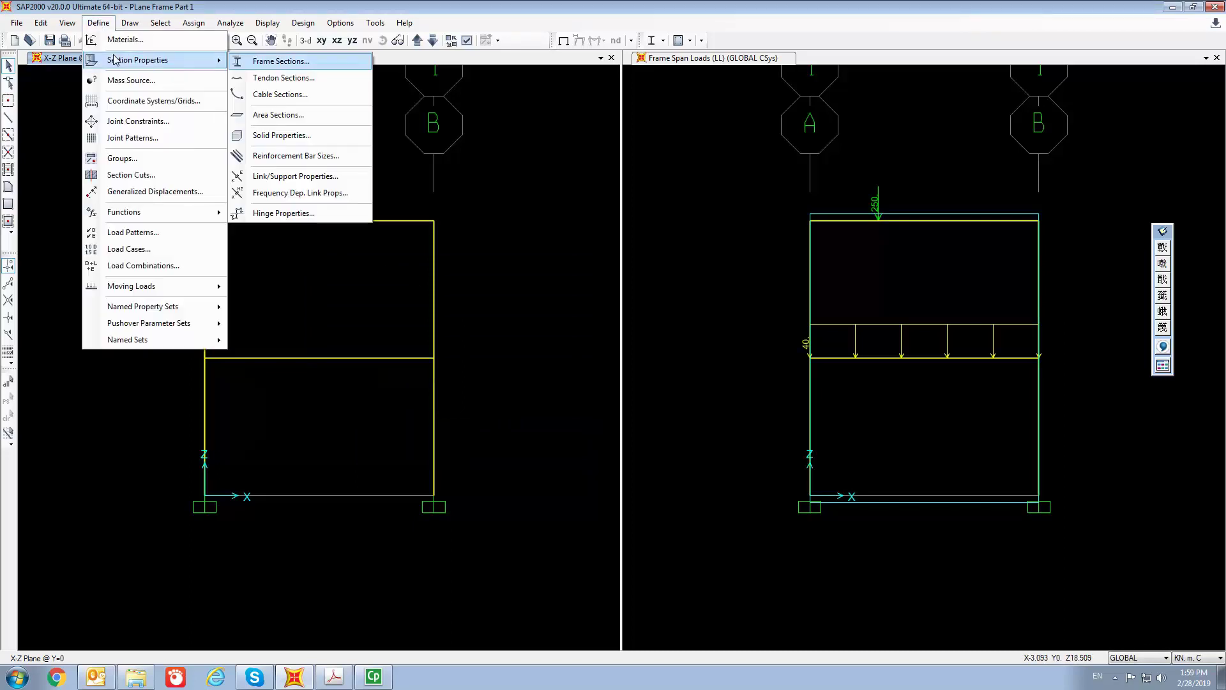
left_click(288, 66)
left_click_drag(543, 202, 263, 215)
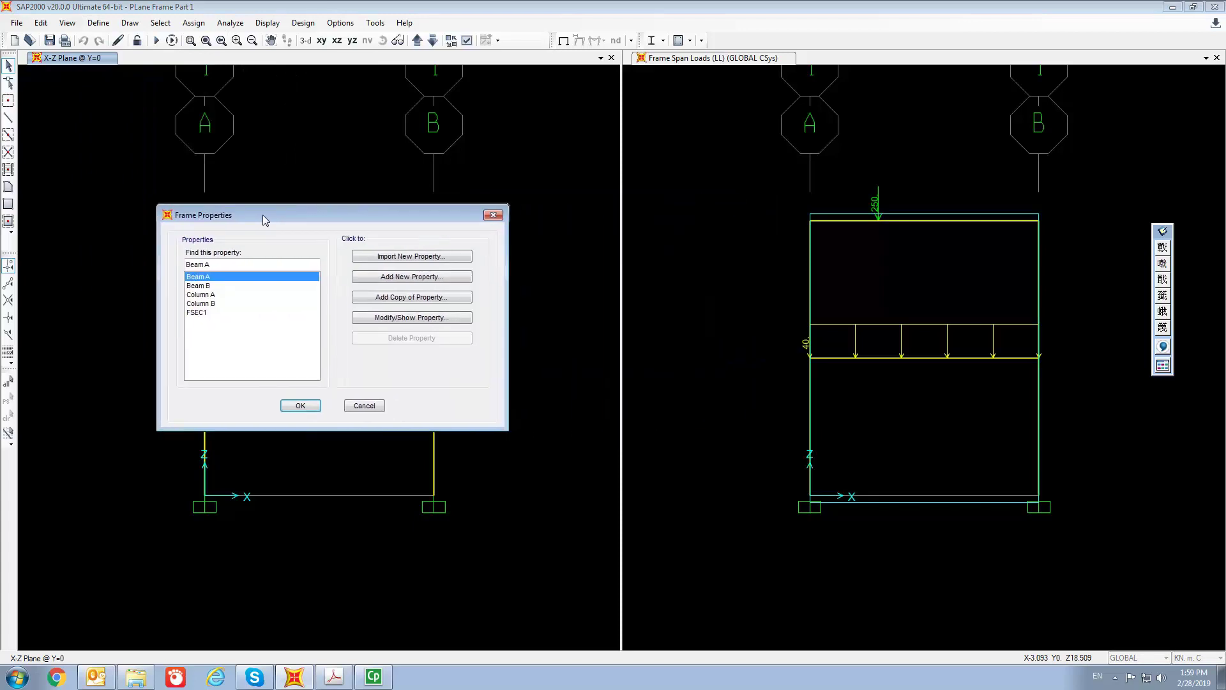
left_click(425, 258)
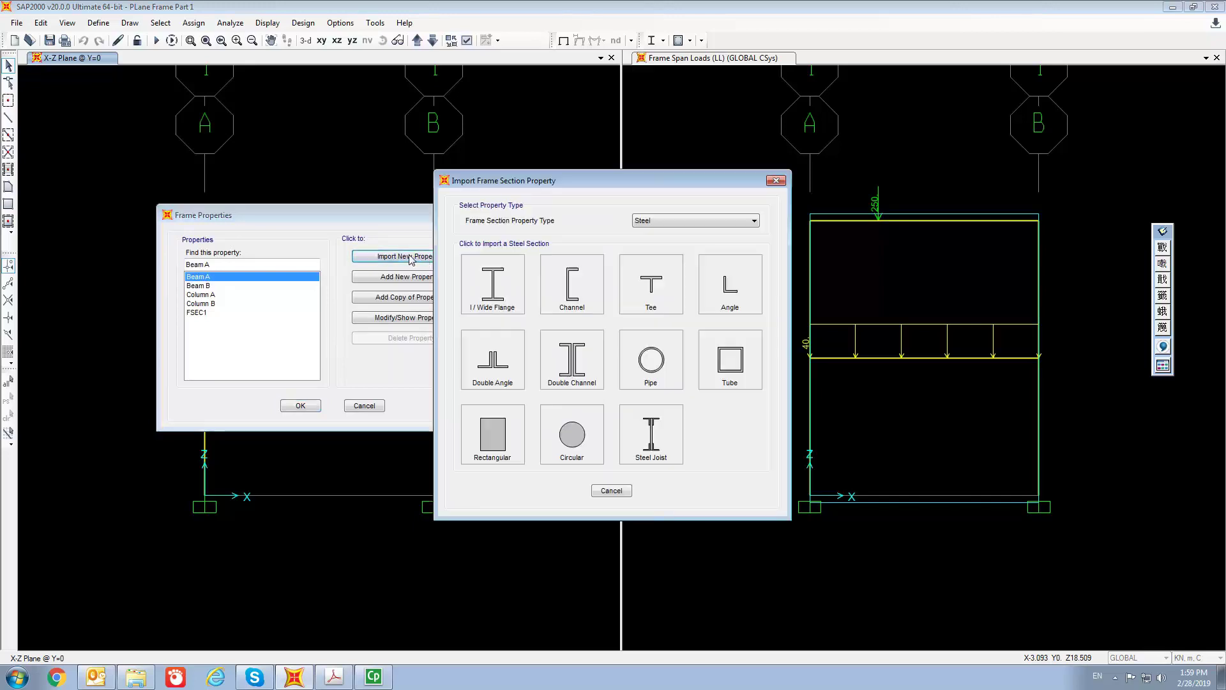
left_click(504, 300)
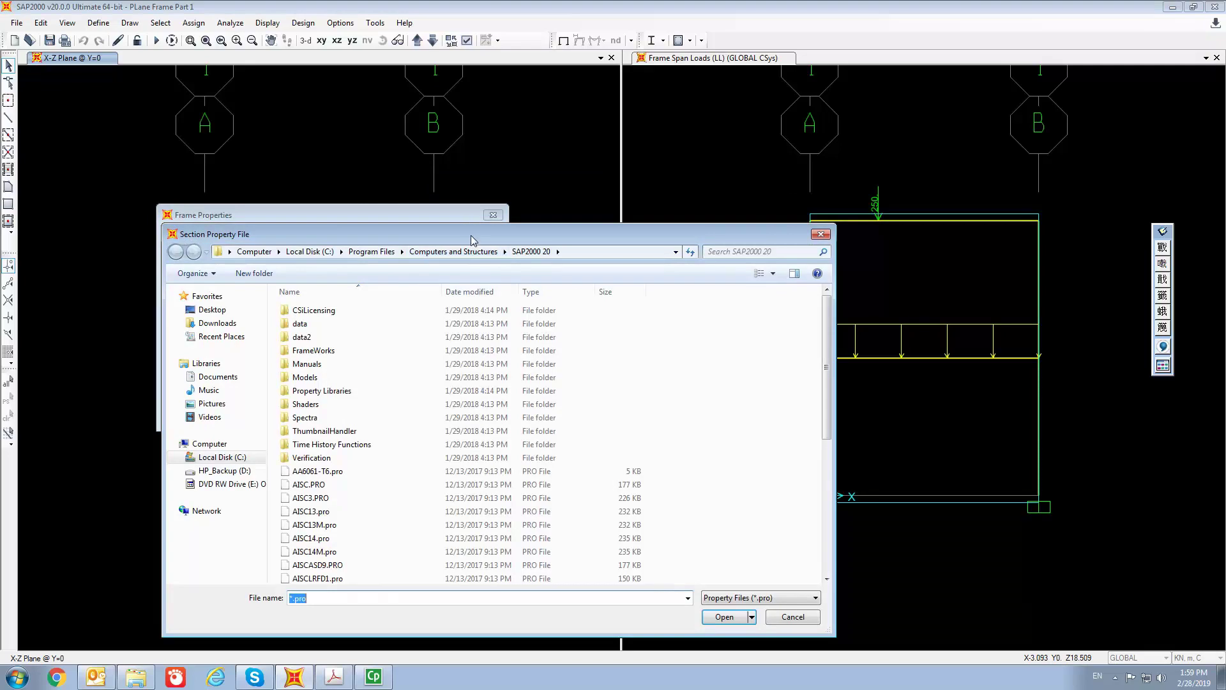
left_click_drag(452, 131, 448, 102)
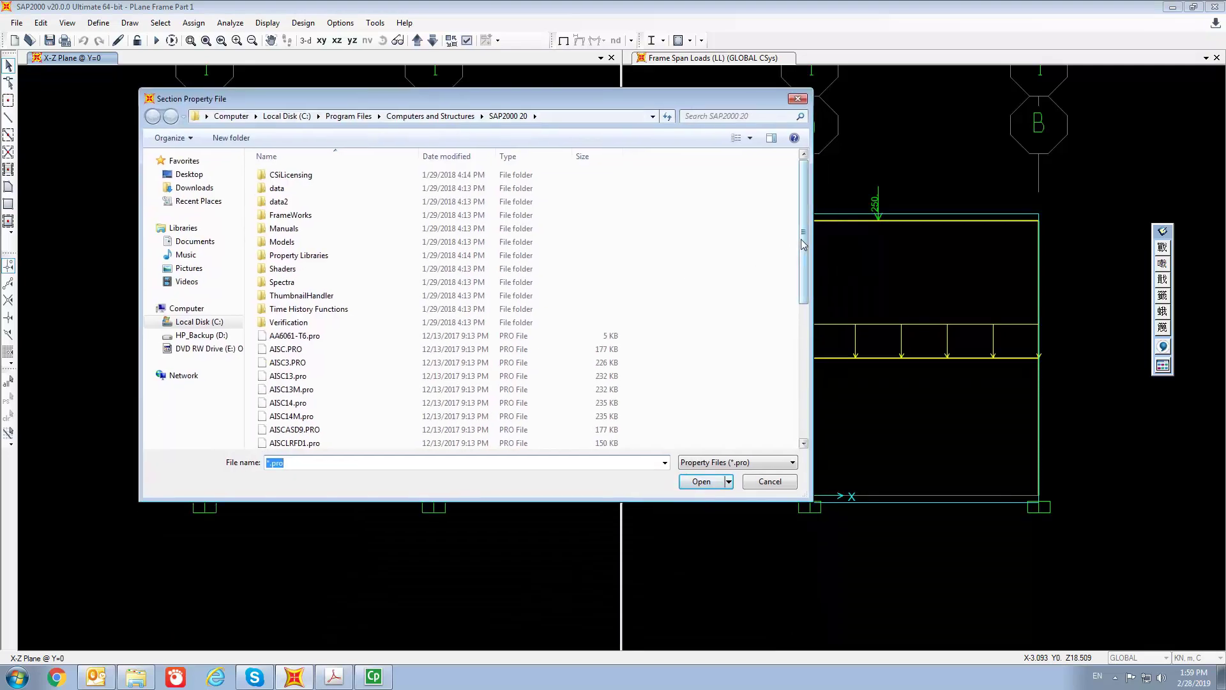
left_click_drag(806, 242, 808, 379)
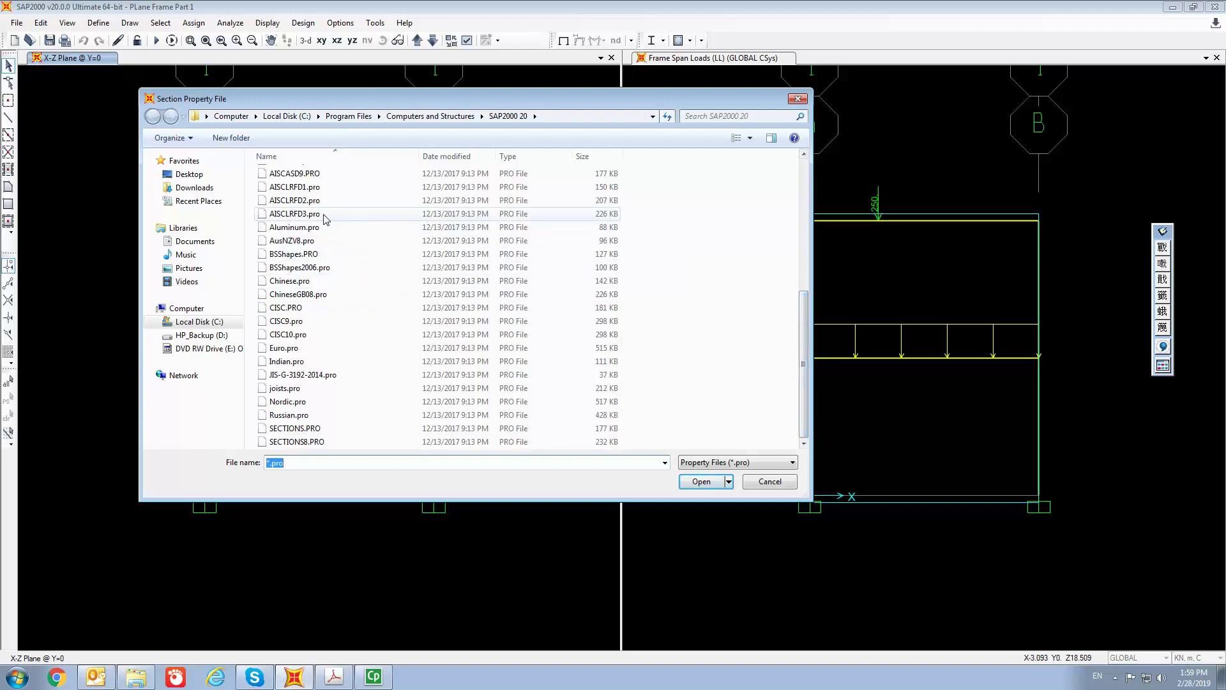
left_click(281, 255)
left_click(701, 483)
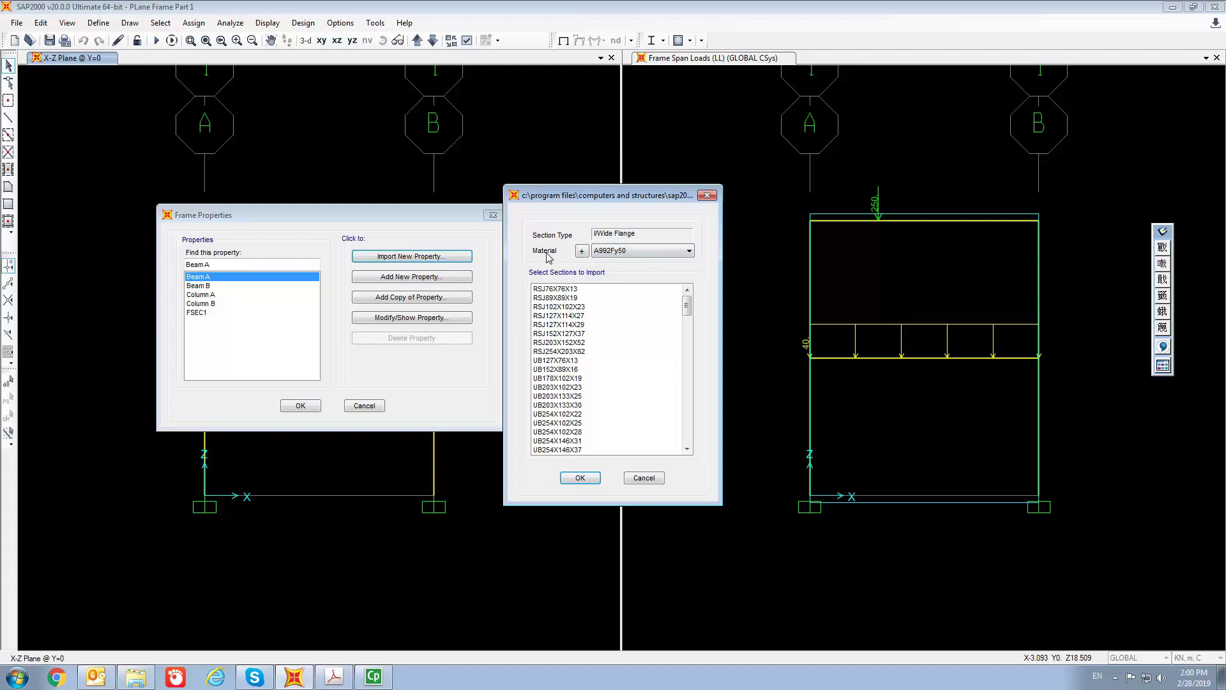
Import all UB sections from UB127X76X13 through UB1016X305X487 with material S275, and check them in the frame properties list
left_click(650, 253)
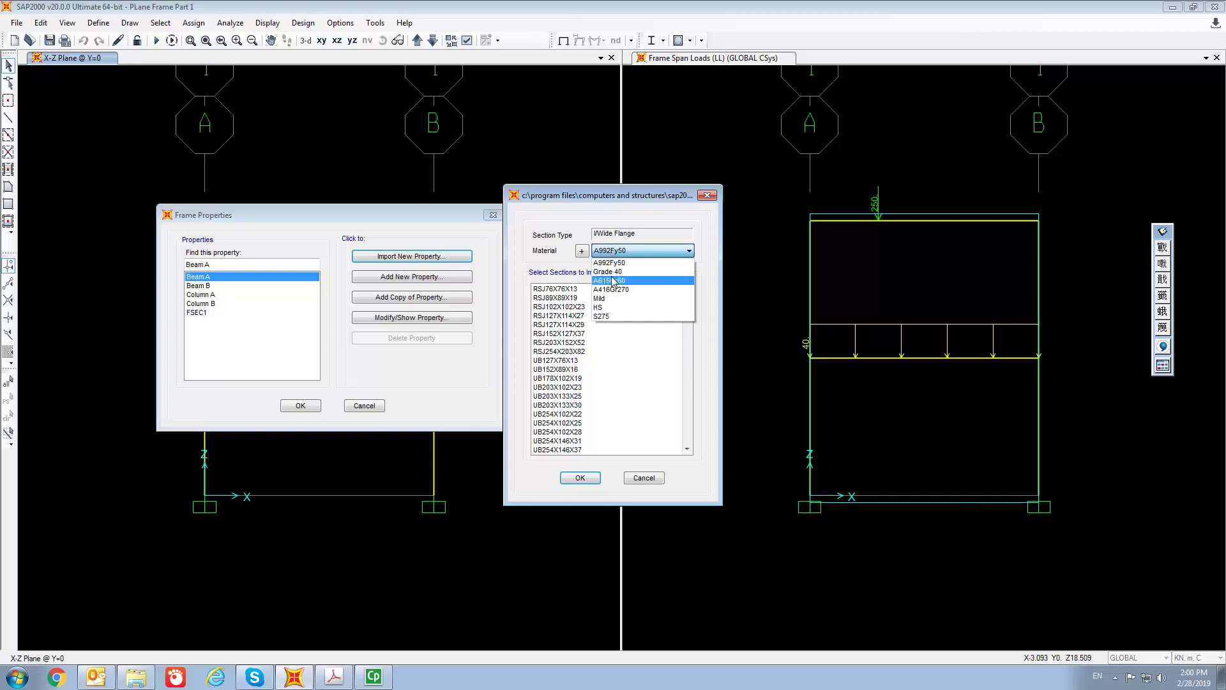
left_click(612, 317)
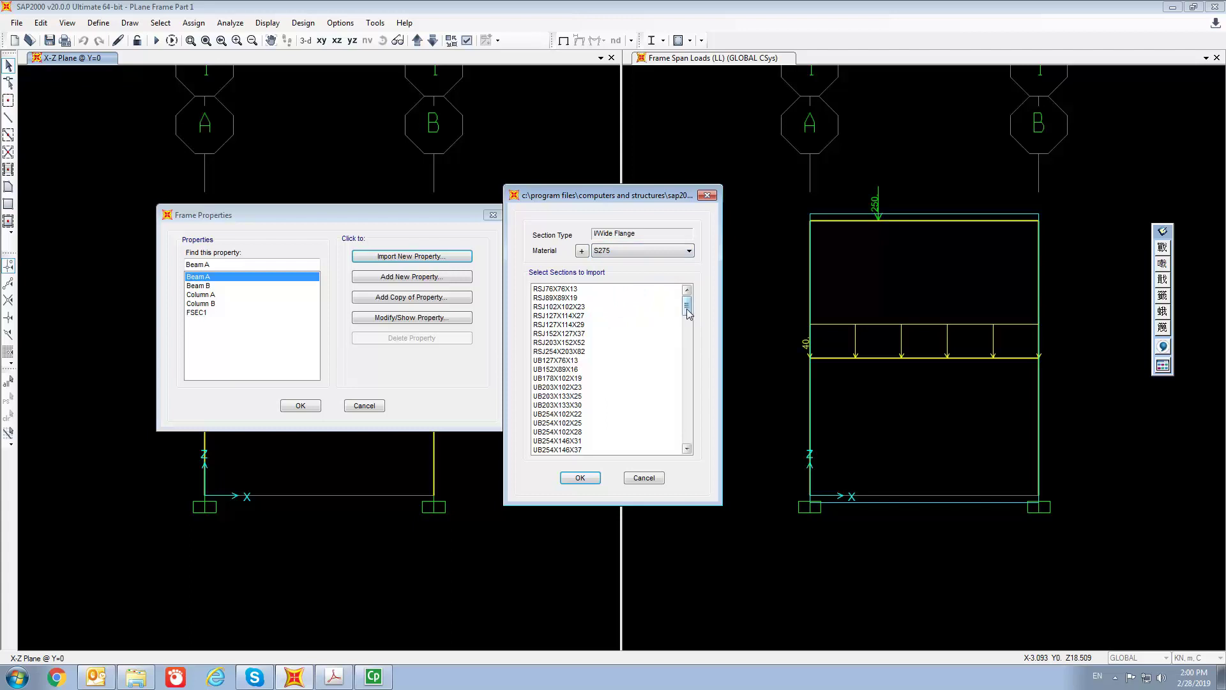
left_click_drag(688, 309, 689, 318)
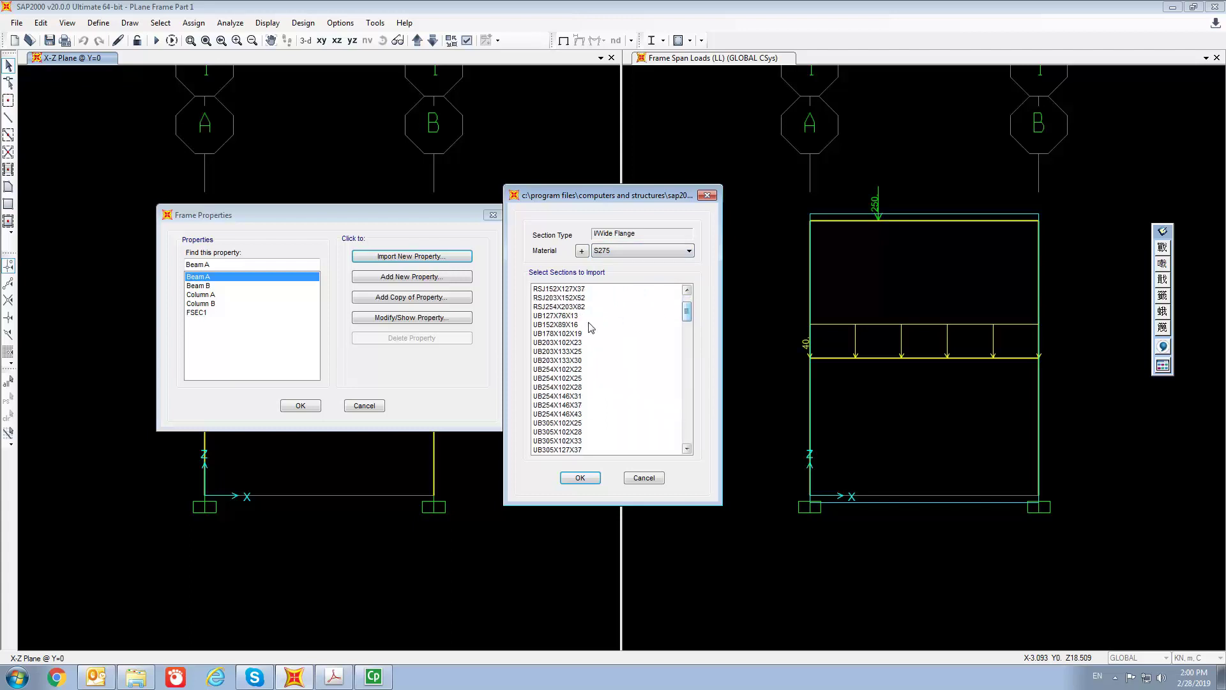
left_click(562, 316)
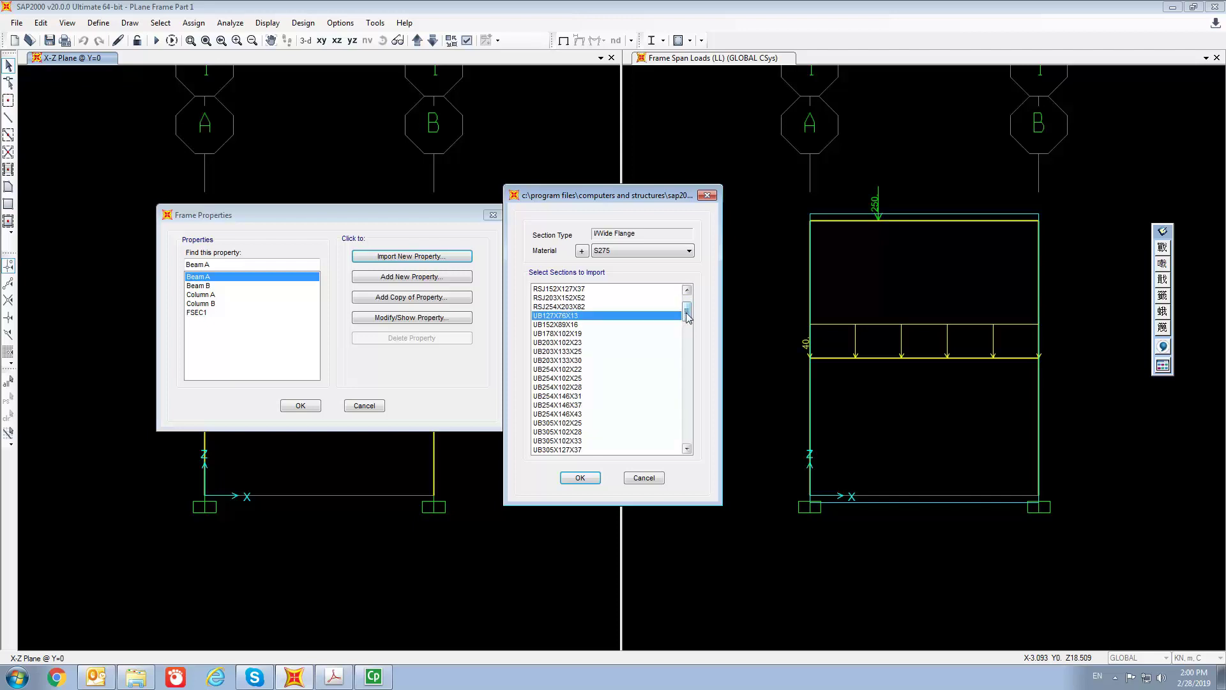
left_click_drag(688, 316, 688, 397)
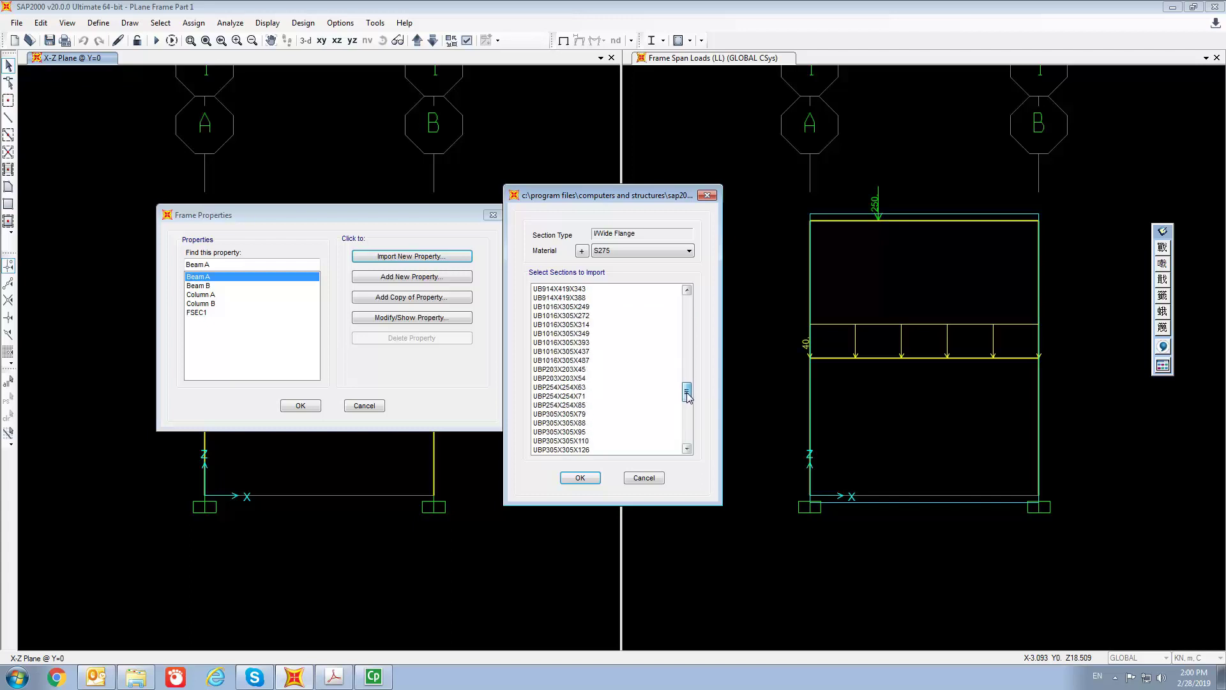
left_click(596, 364, "shift")
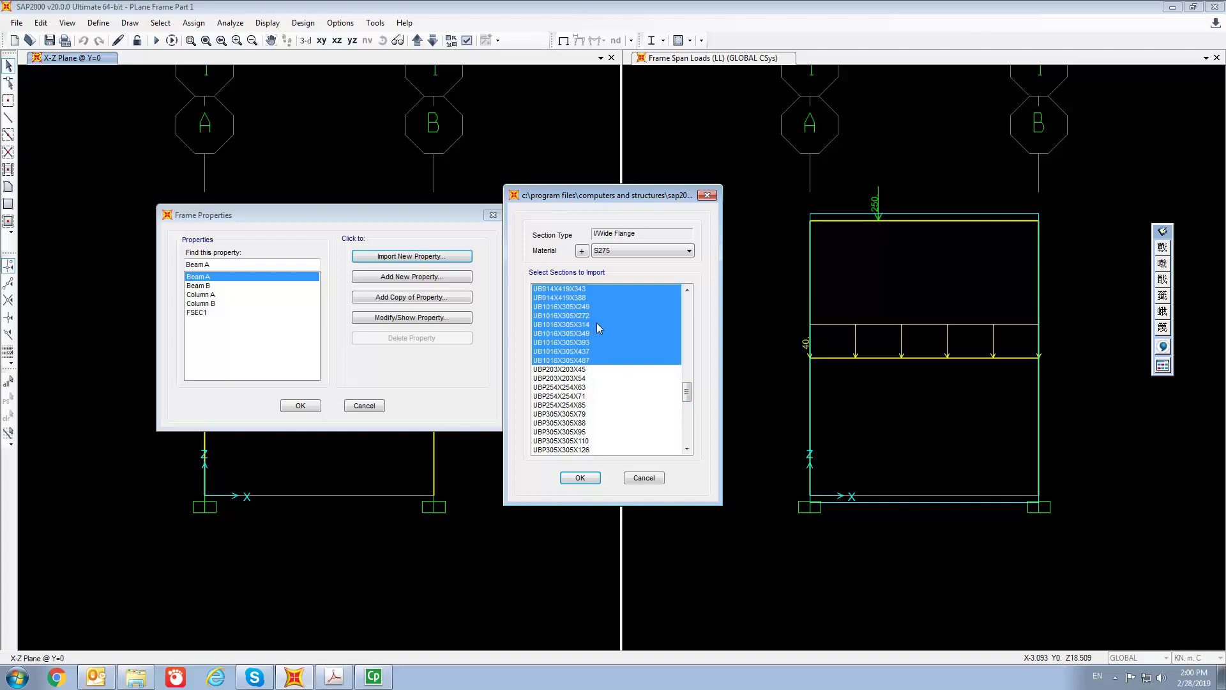
left_click(584, 478)
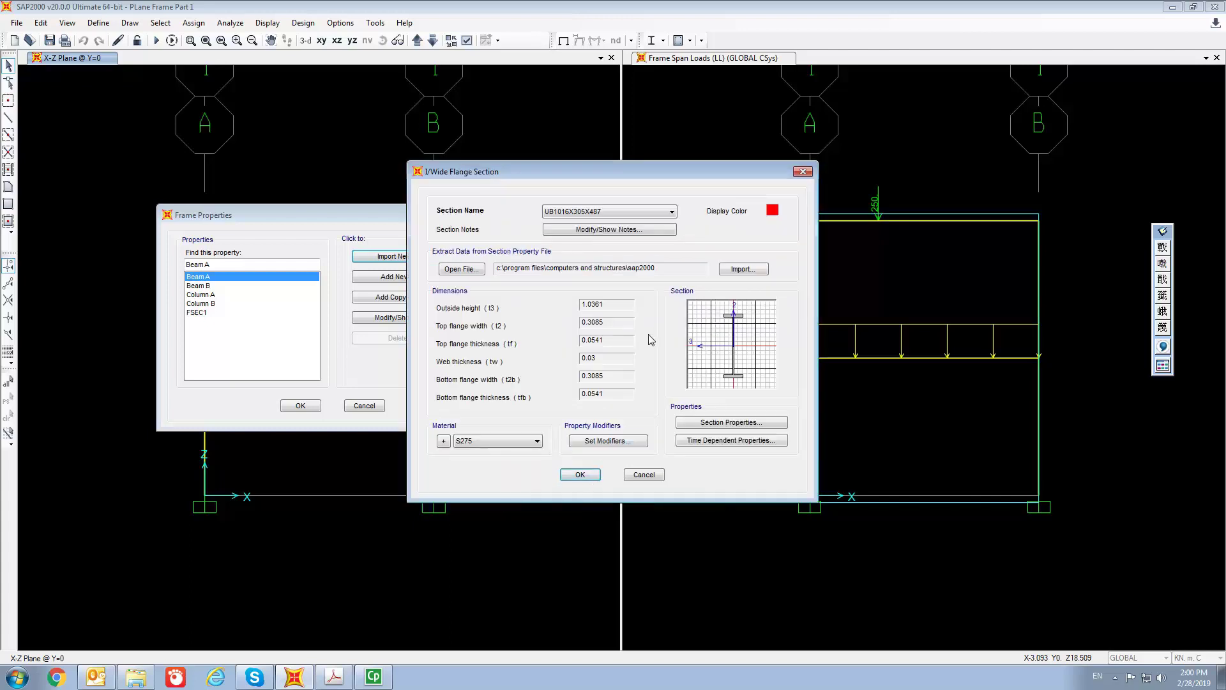
left_click(583, 474)
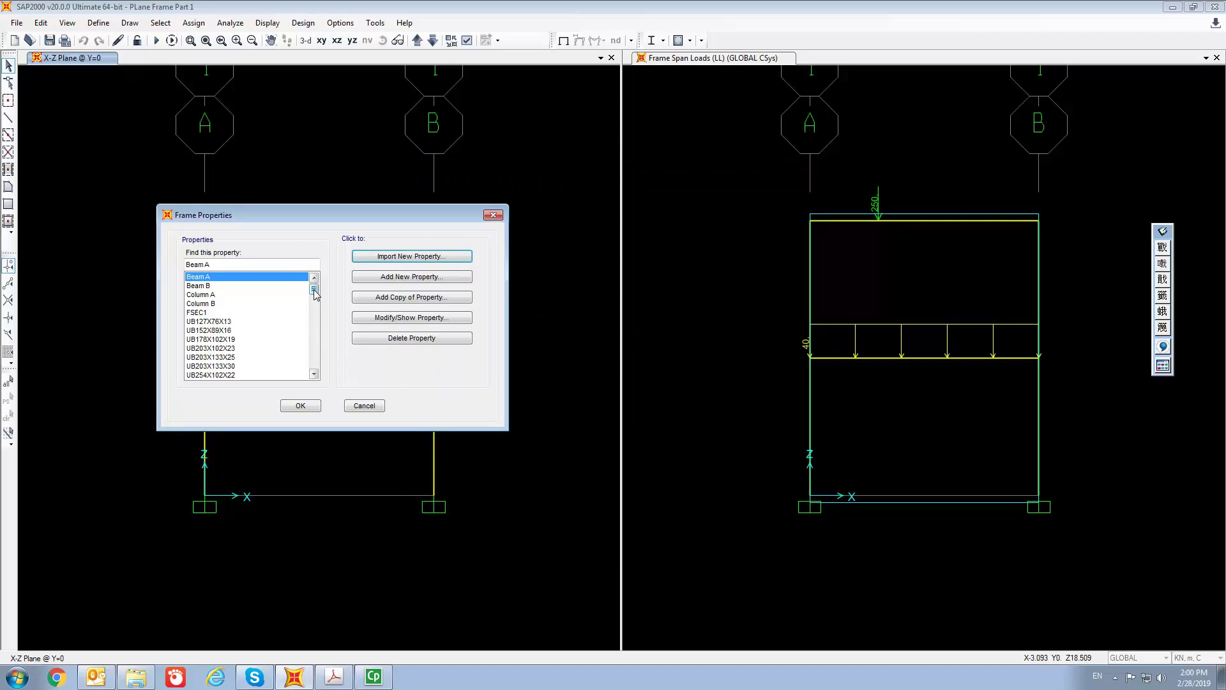
scroll(315, 293, "down", 1)
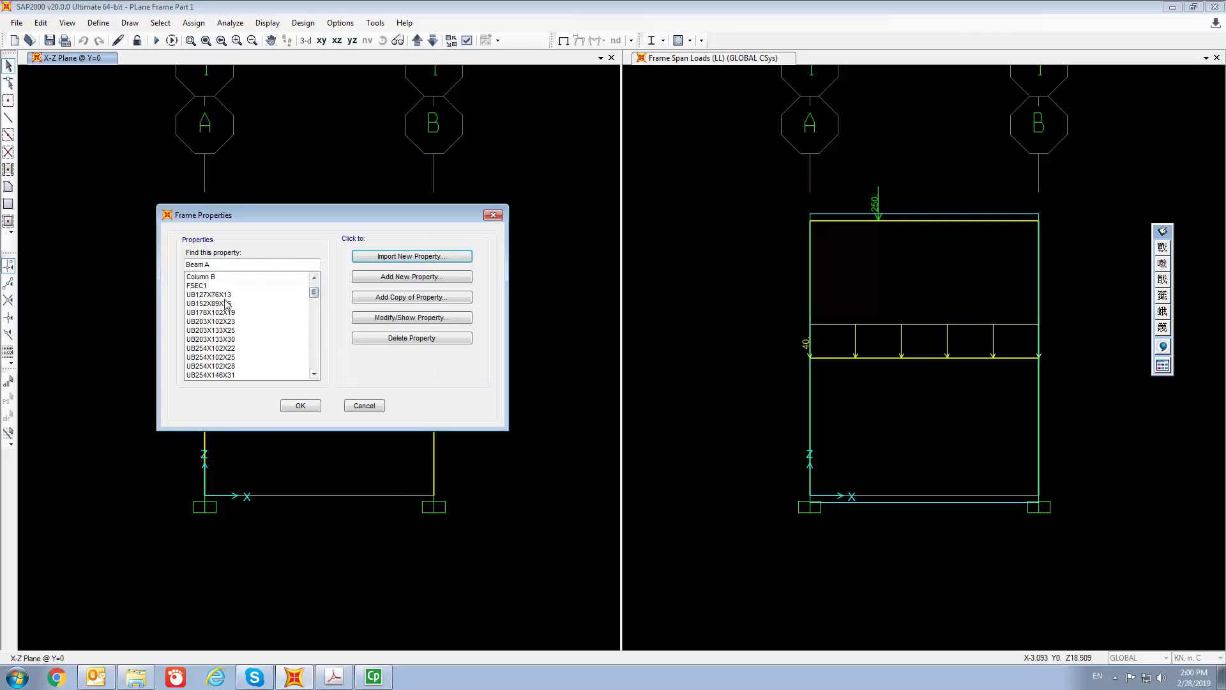
mouse_move(314, 295)
left_mouse_down()
mouse_move(315, 373)
mouse_move(315, 300)
left_mouse_up()
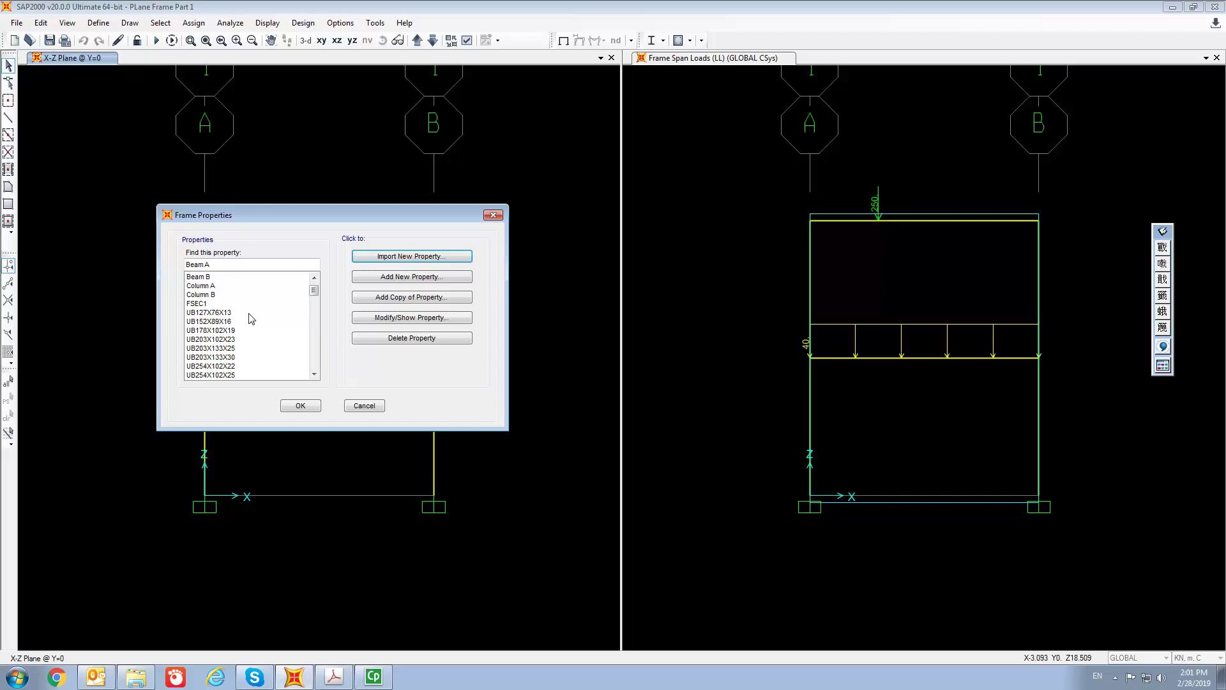
Import the I/Wide Flange UC sections from UC152X152X23 through UC356X406X634 with material S275, and check them in the frame properties list
left_click(393, 258)
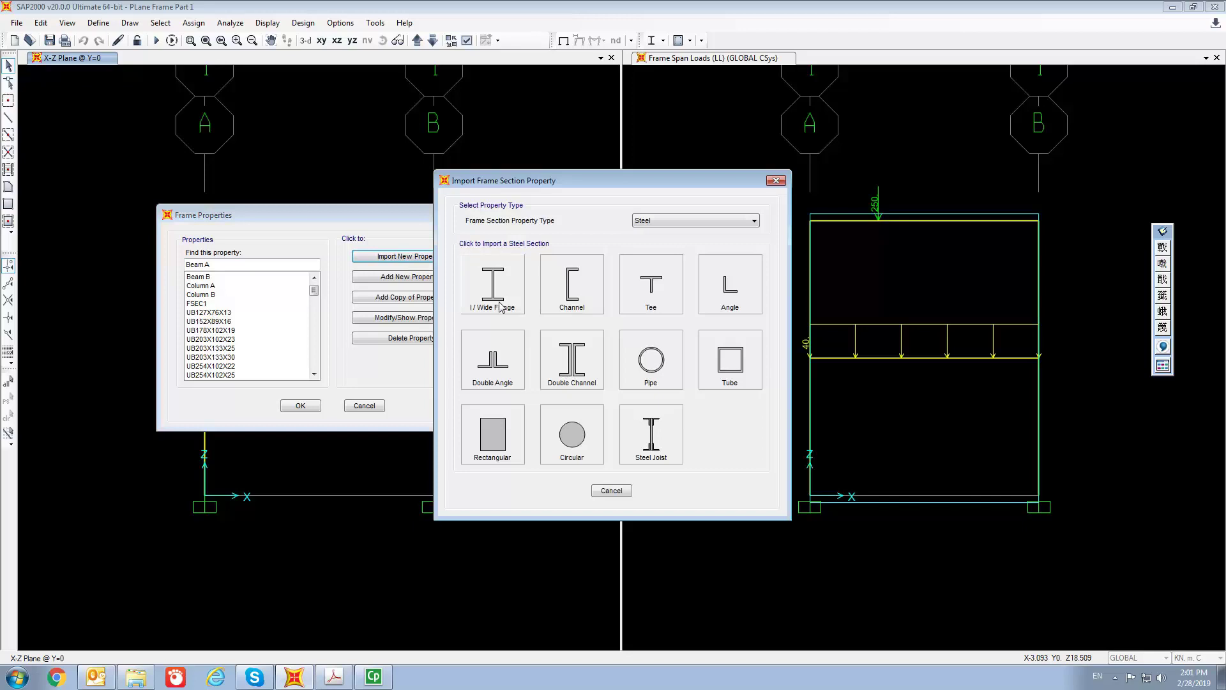
left_click(501, 306)
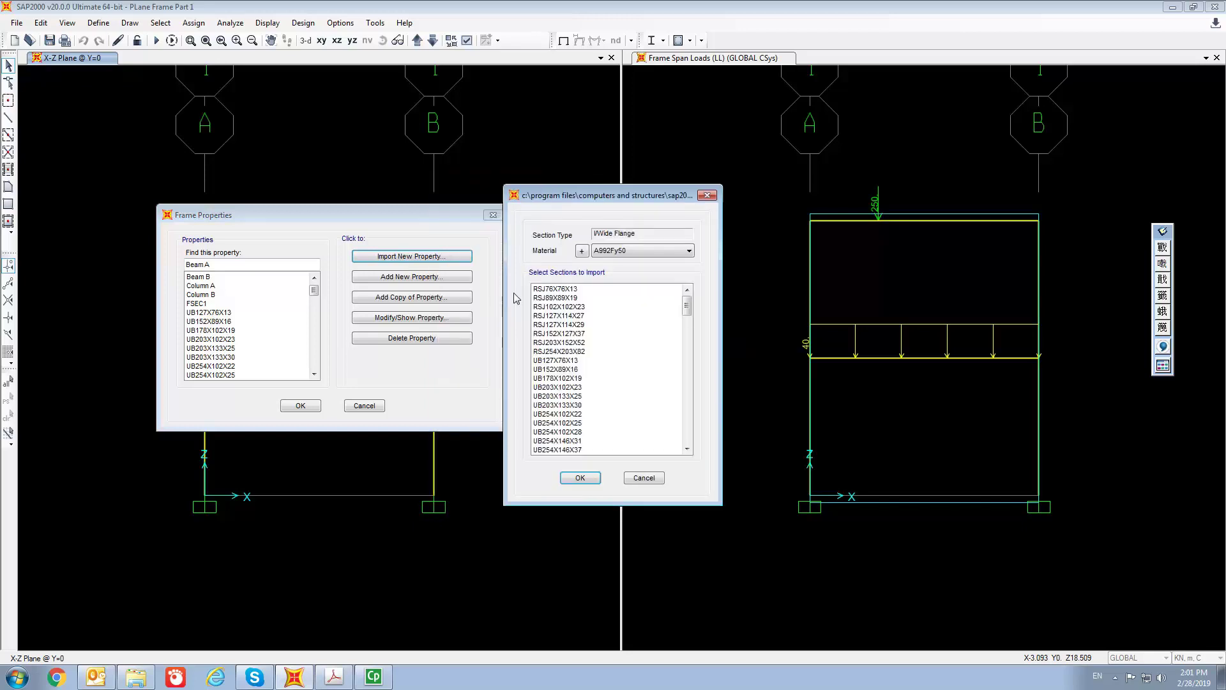
left_click_drag(691, 313, 685, 423)
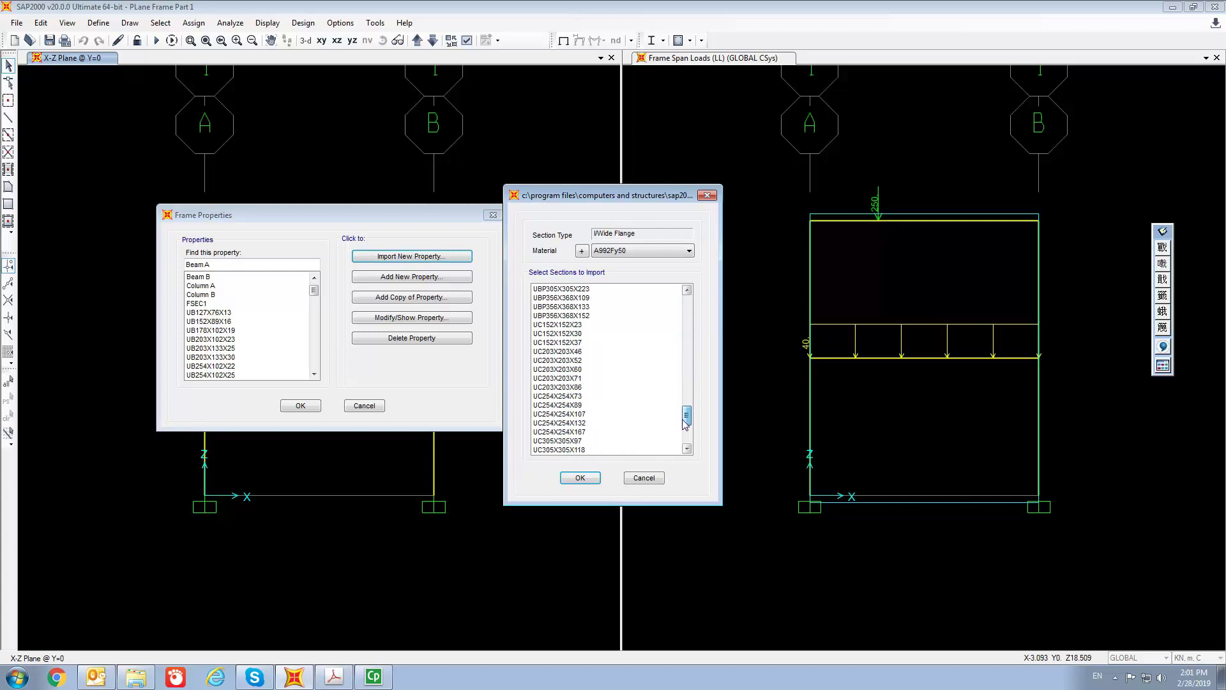
left_click(558, 325)
left_click_drag(687, 415, 689, 439)
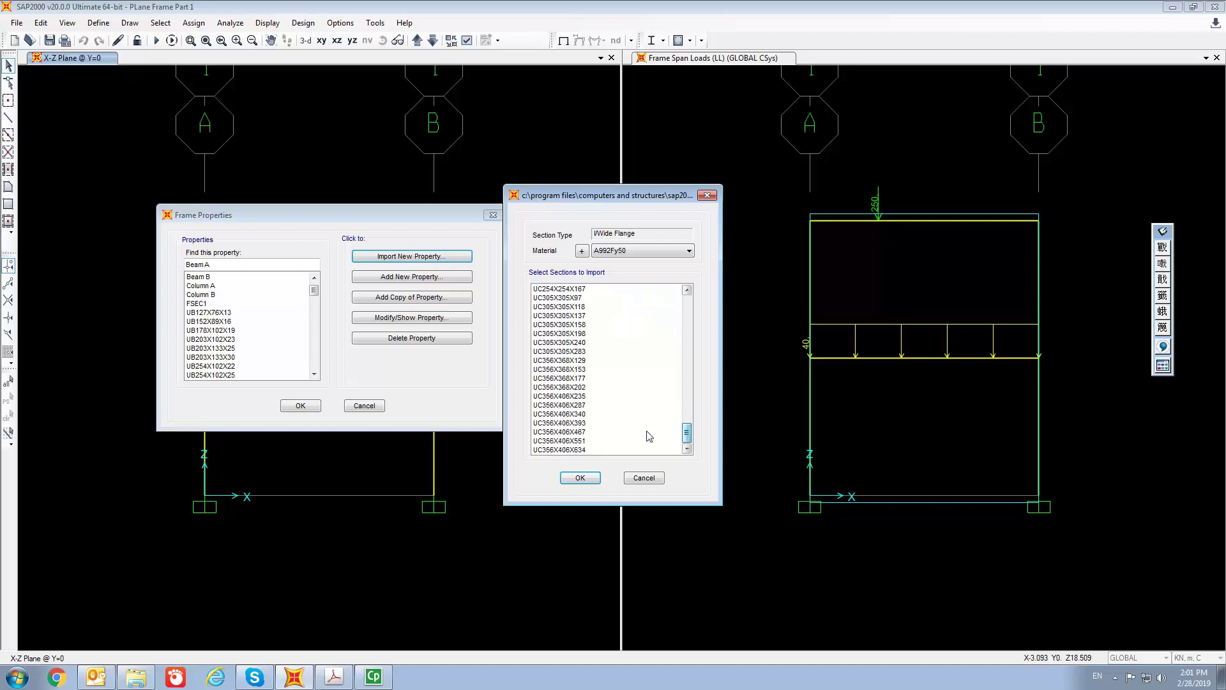
left_click(578, 451, "shift")
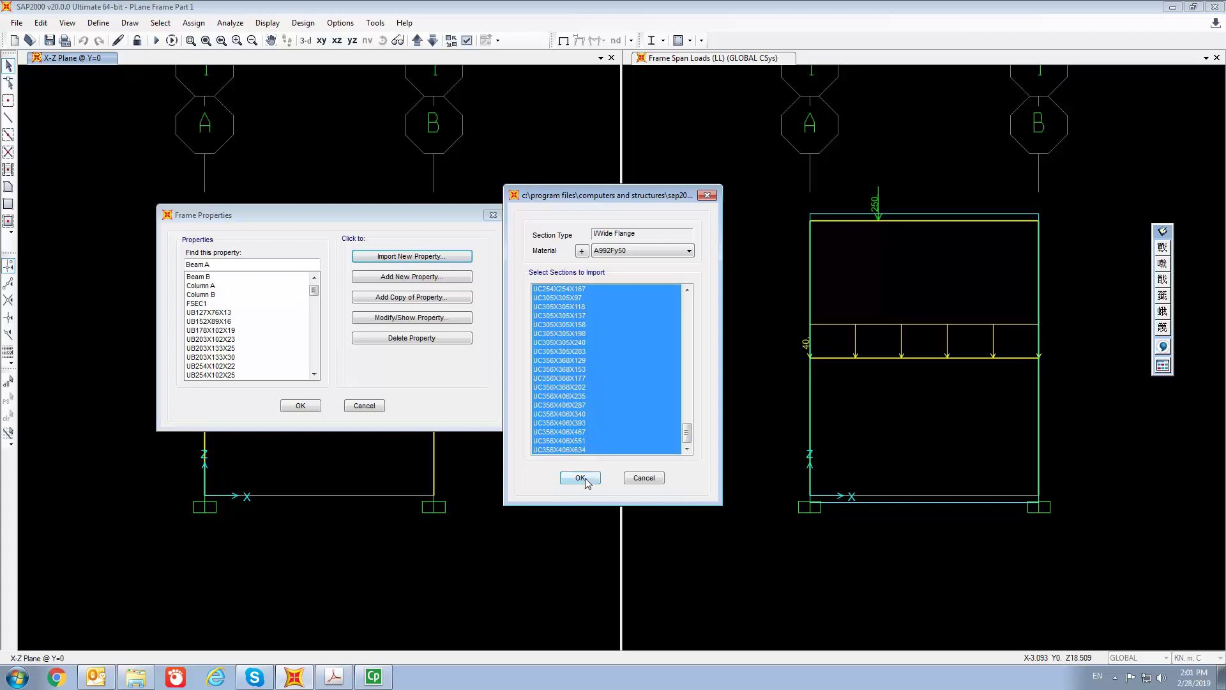
left_click(662, 253)
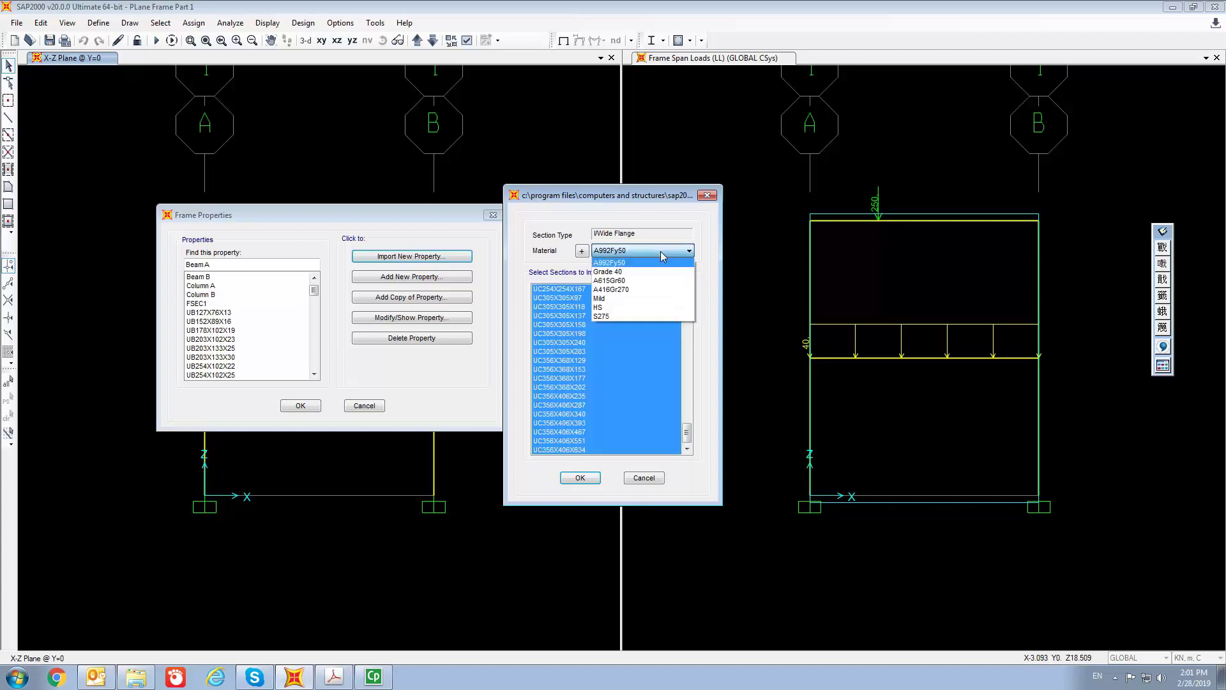
left_click(615, 316)
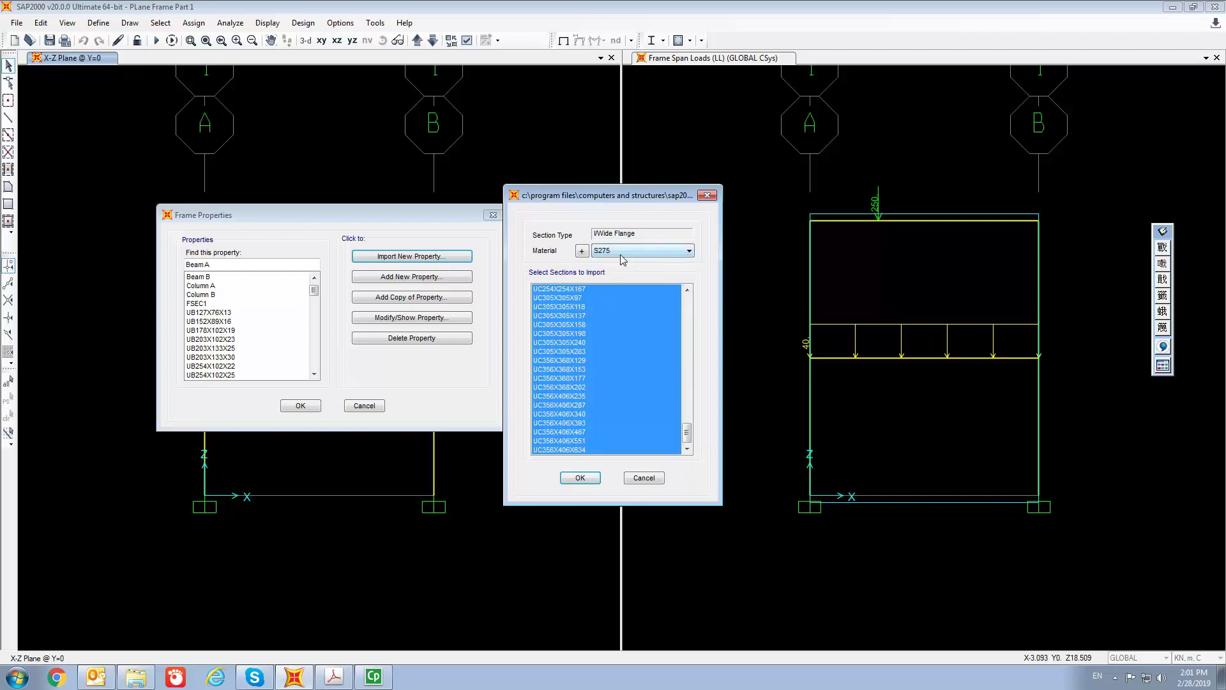
left_click(587, 482)
left_click(582, 476)
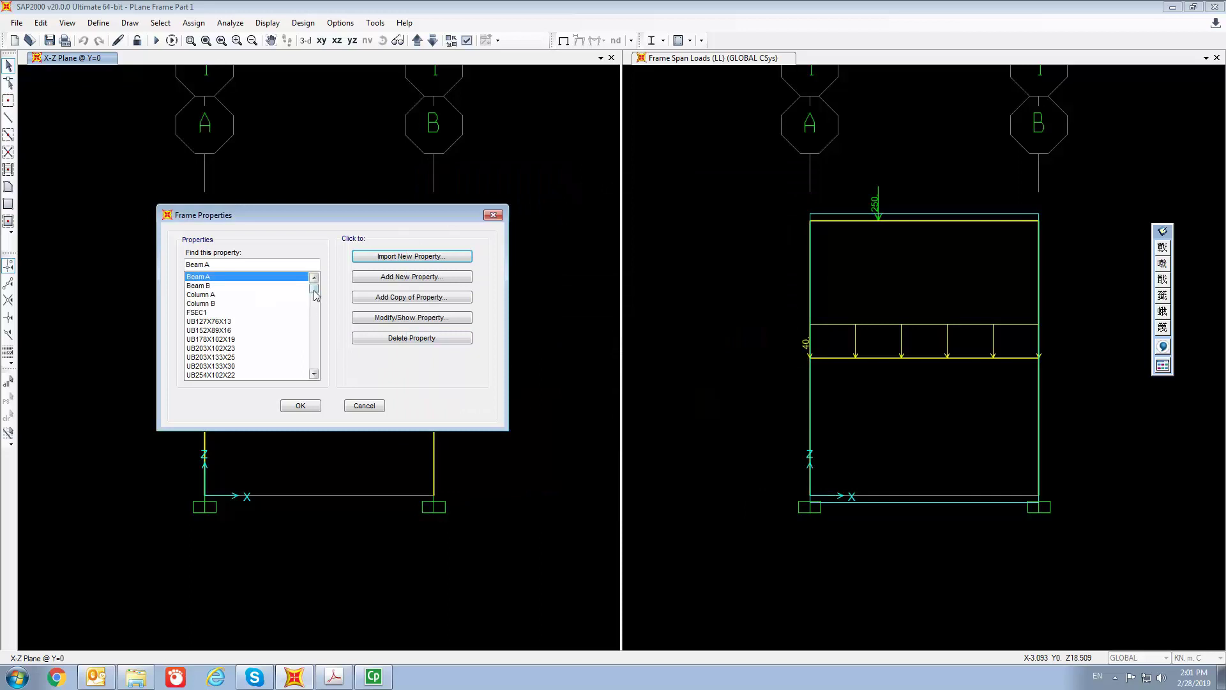
left_click_drag(315, 293, 320, 373)
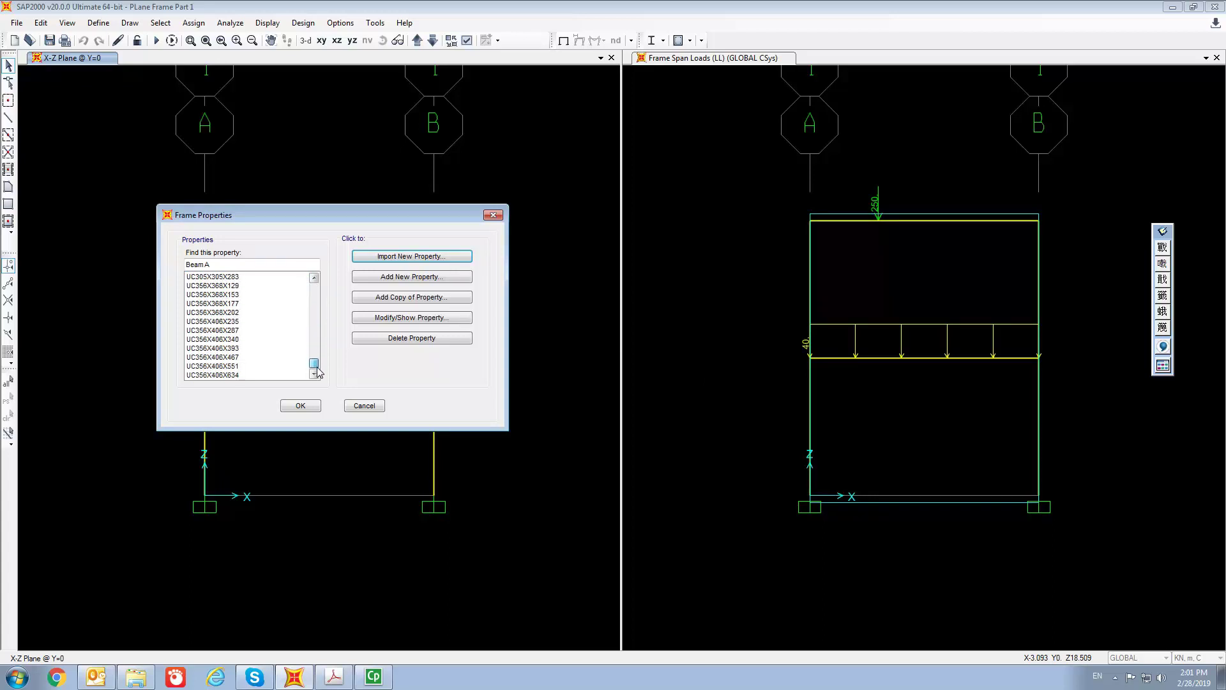
left_click_drag(335, 214, 436, 218)
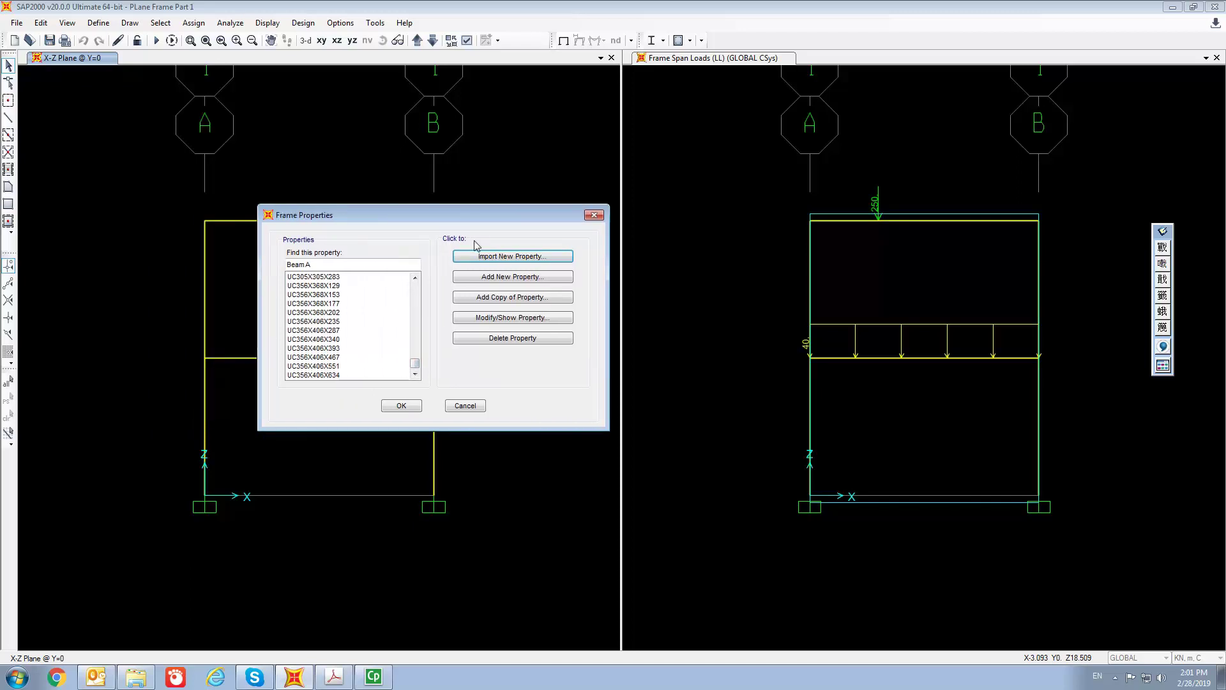
Start a new steel auto select list section and name it BEAM
left_click(520, 279)
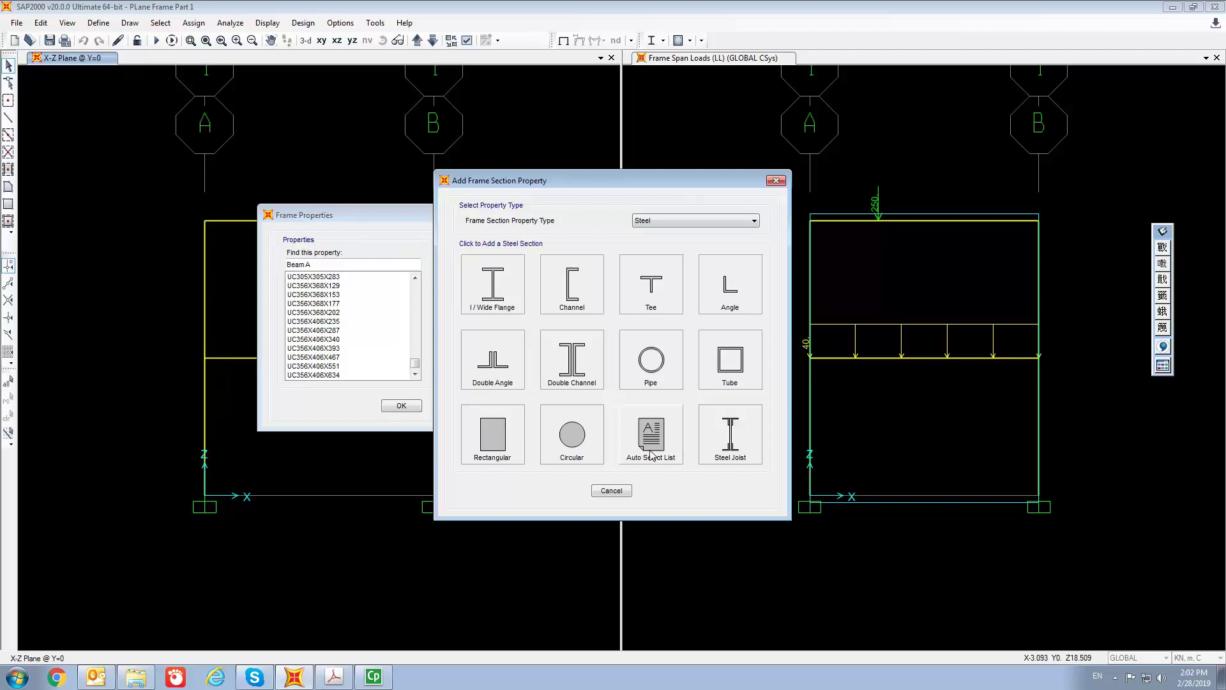
left_click(650, 454)
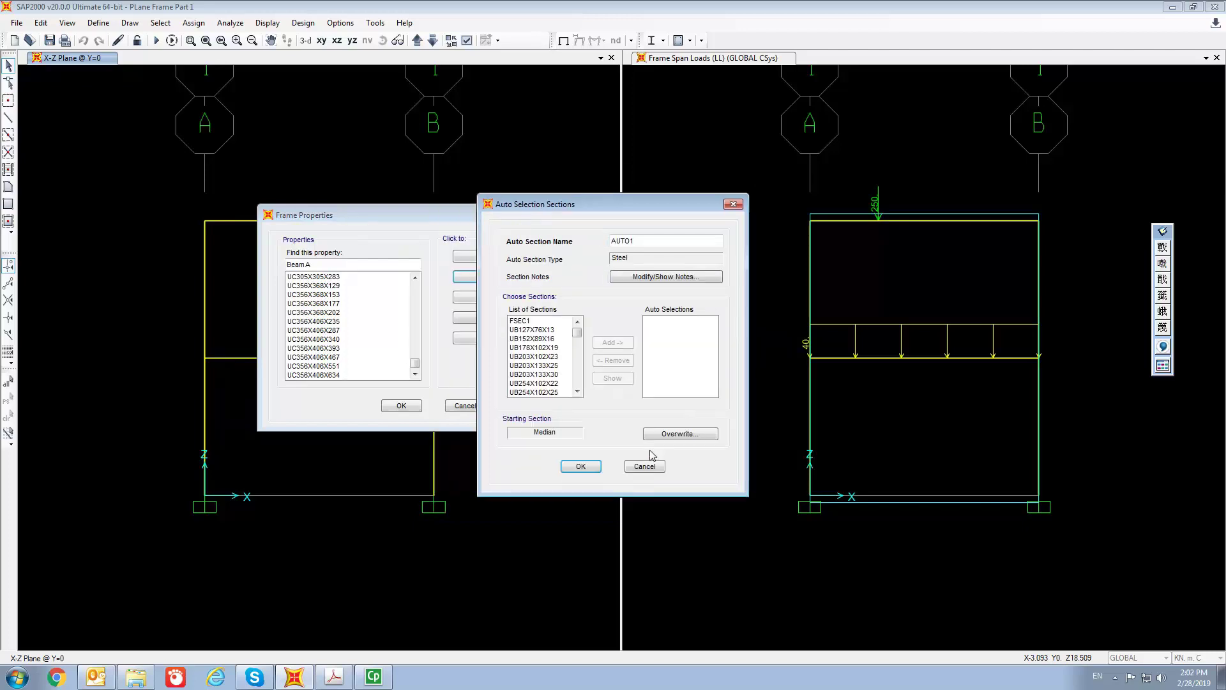
left_click(647, 239)
key("BackSpace")
key("BackSpace")
key("BackSpace")
key("BackSpace")
key("BackSpace")
type("BEA")
Add all UB sections from UB127X76X13 through UB1016X305X487 to the BEAM auto selections
left_click(542, 331)
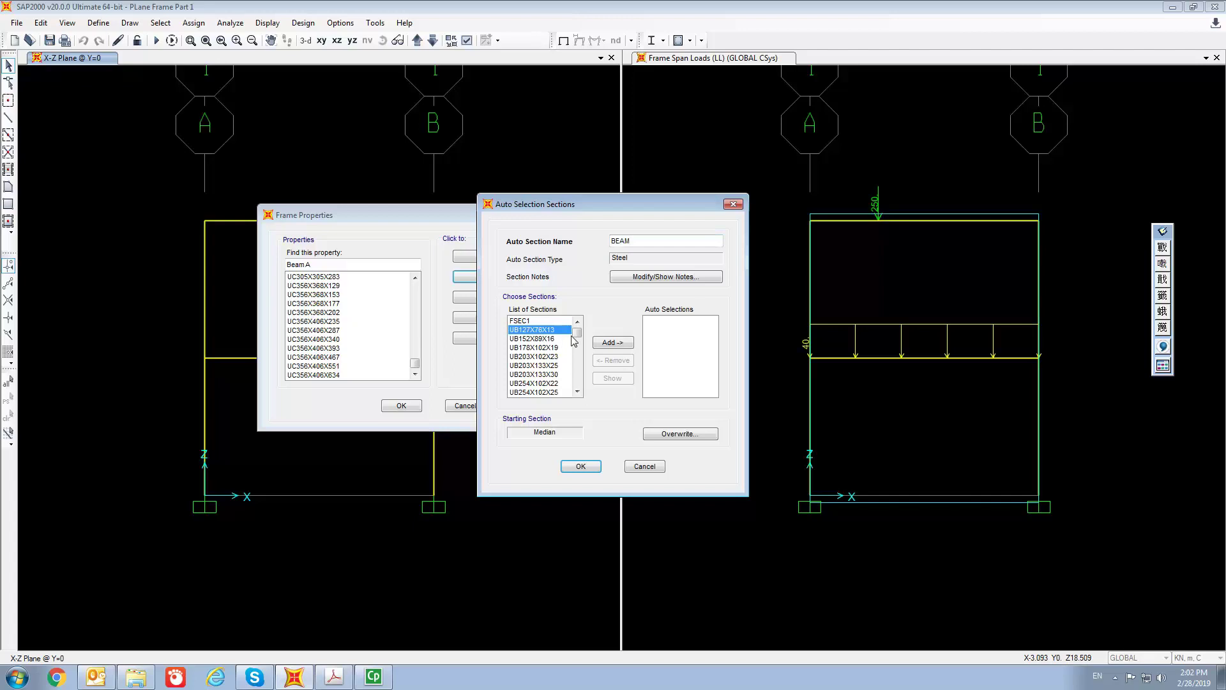
left_click_drag(578, 339, 578, 368)
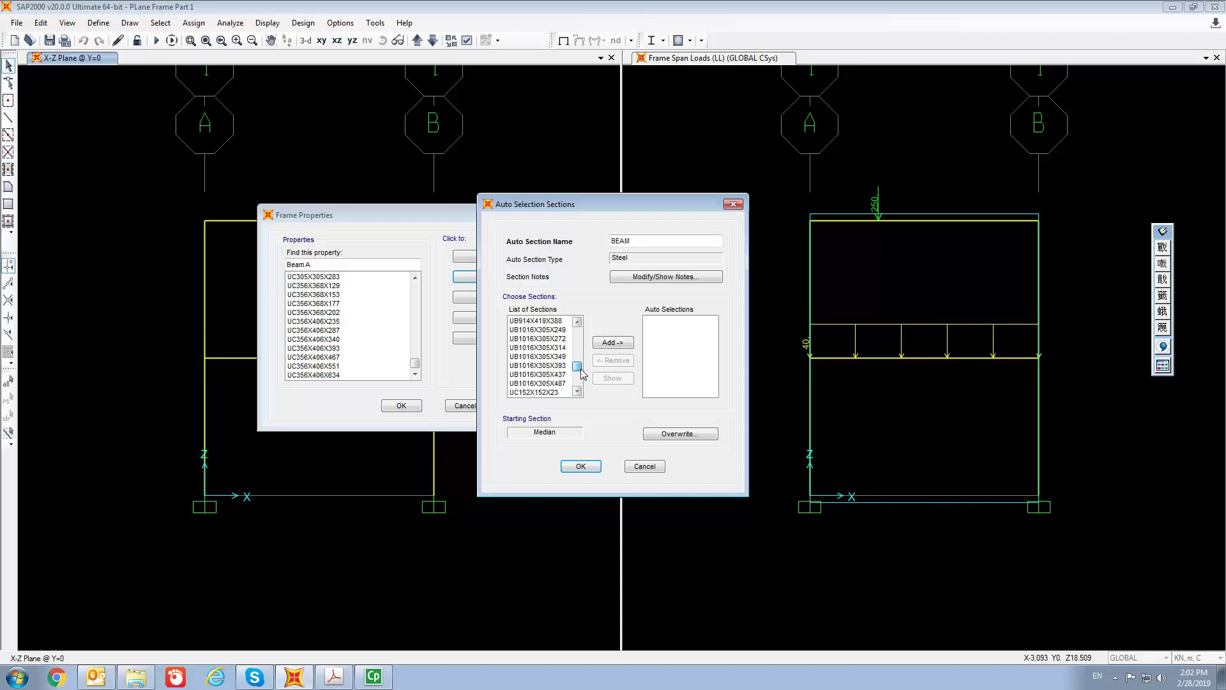
left_click(552, 383, "shift")
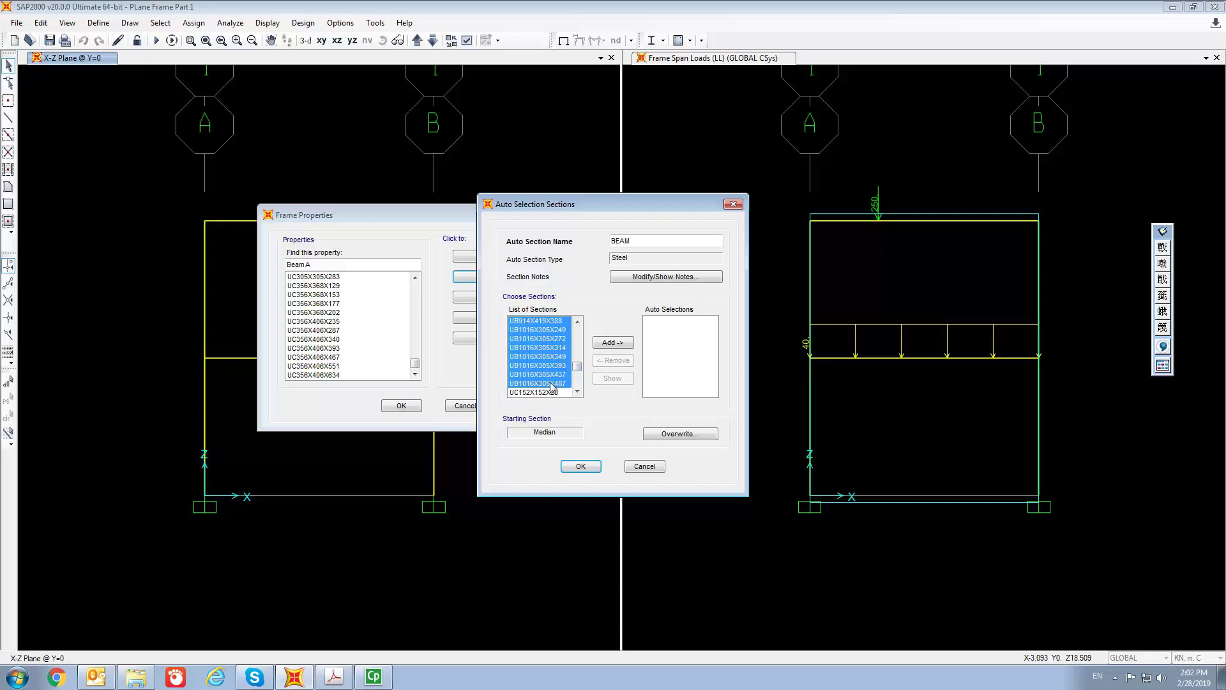
left_click(613, 345)
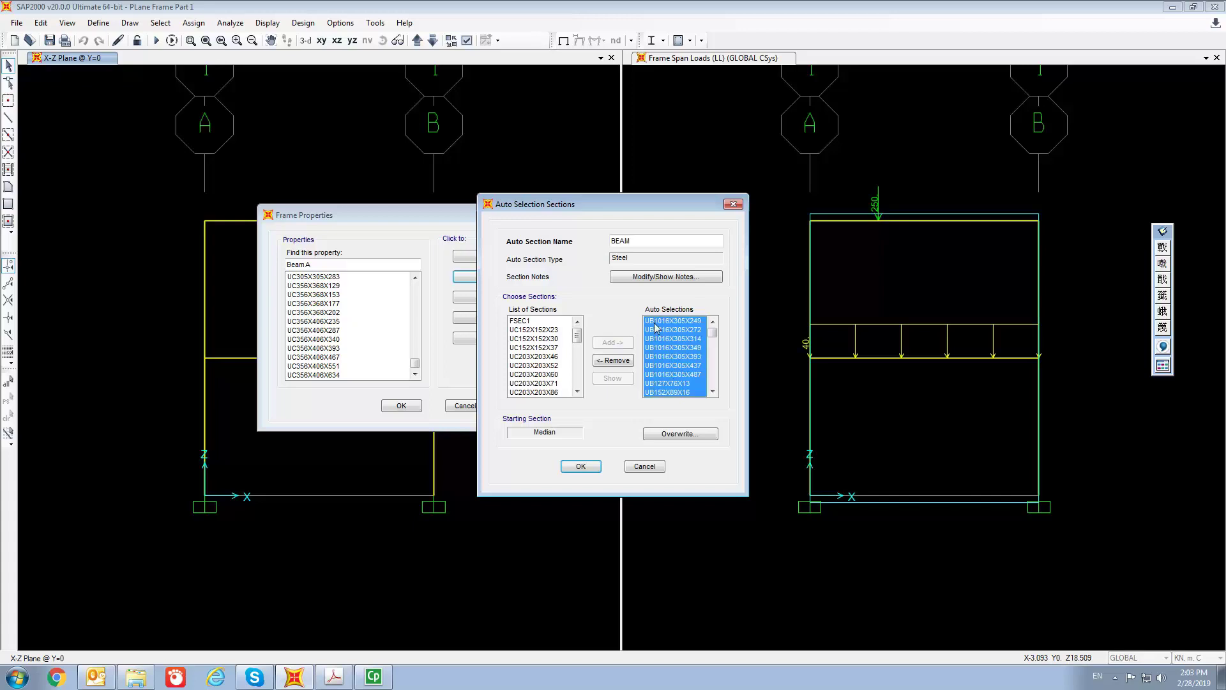
Overwrite the BEAM list's starting section with UB127X76X13 and save the auto select list
left_click(672, 357)
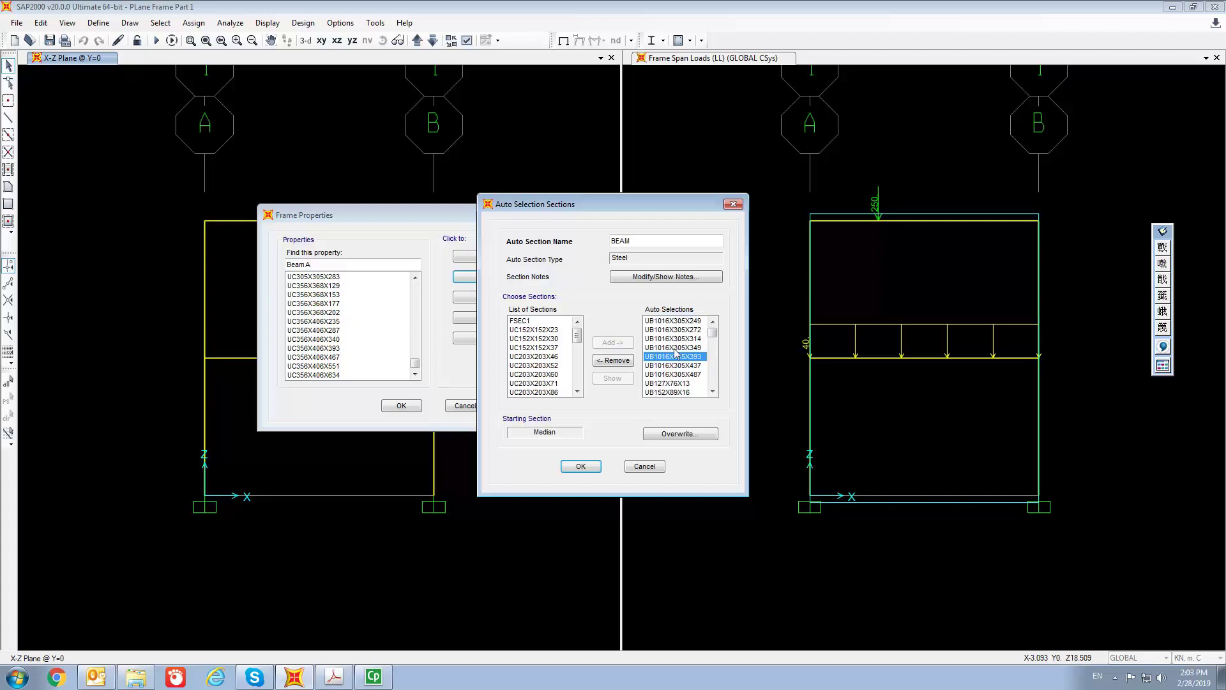
scroll(676, 352, "down", 1)
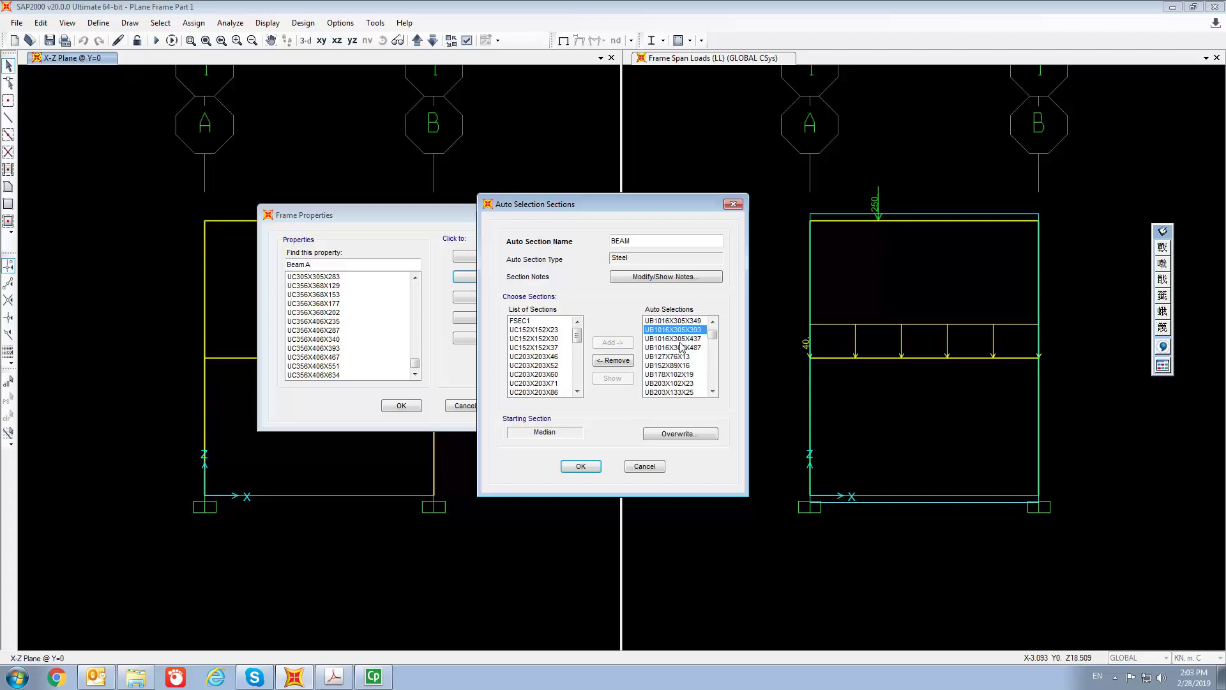
left_click(664, 357)
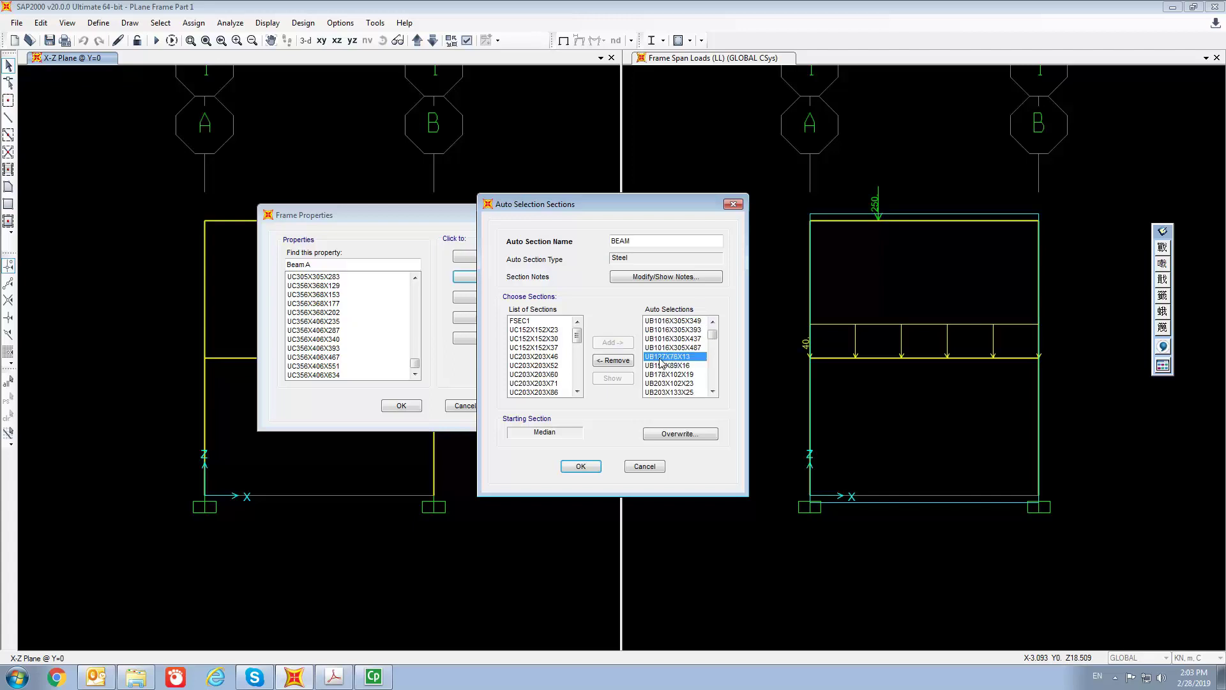
left_click(680, 435)
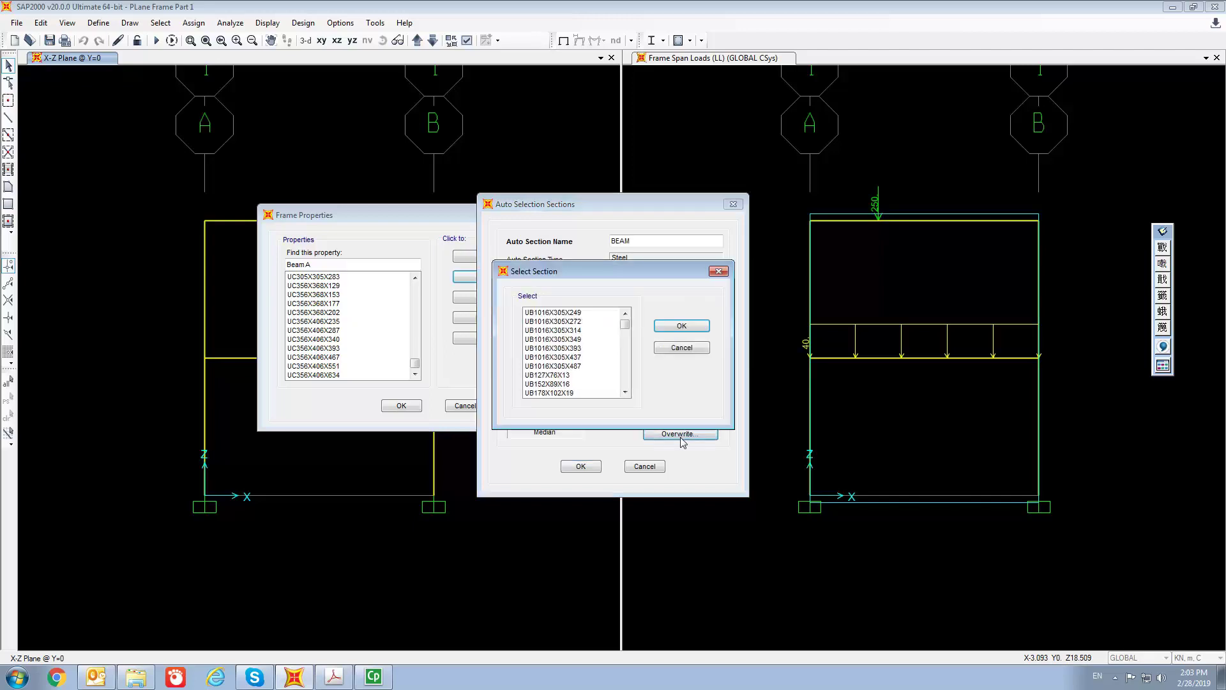
left_click_drag(625, 325, 625, 330)
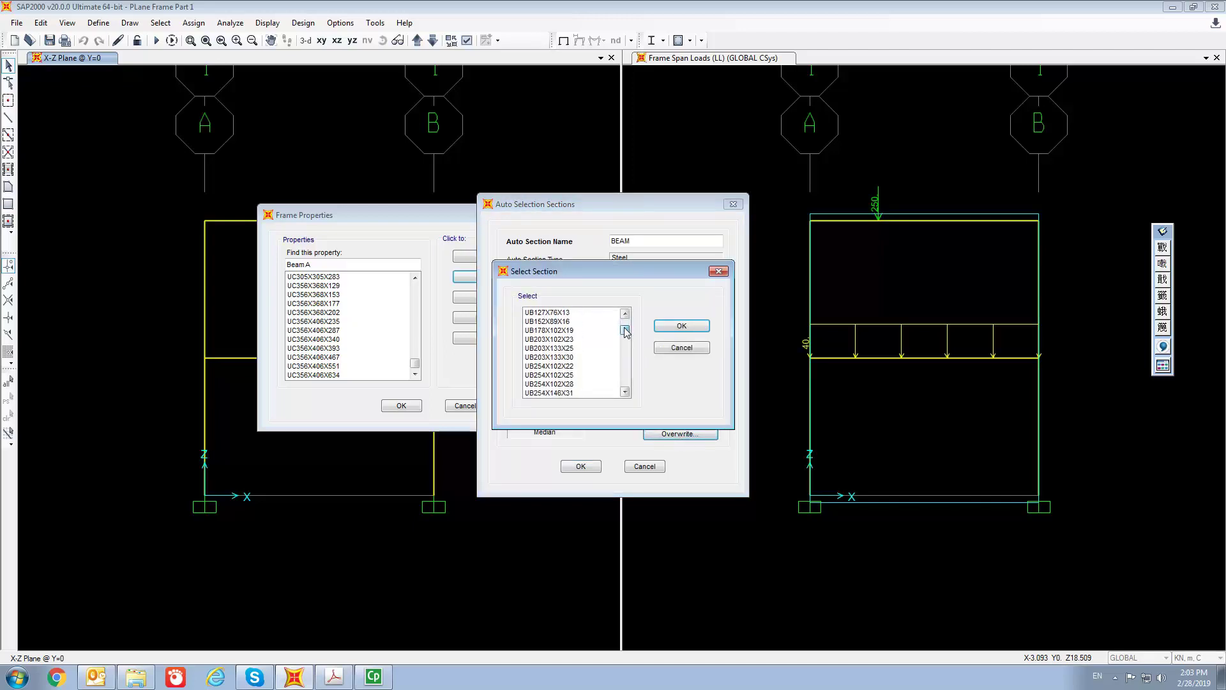
left_click(553, 314)
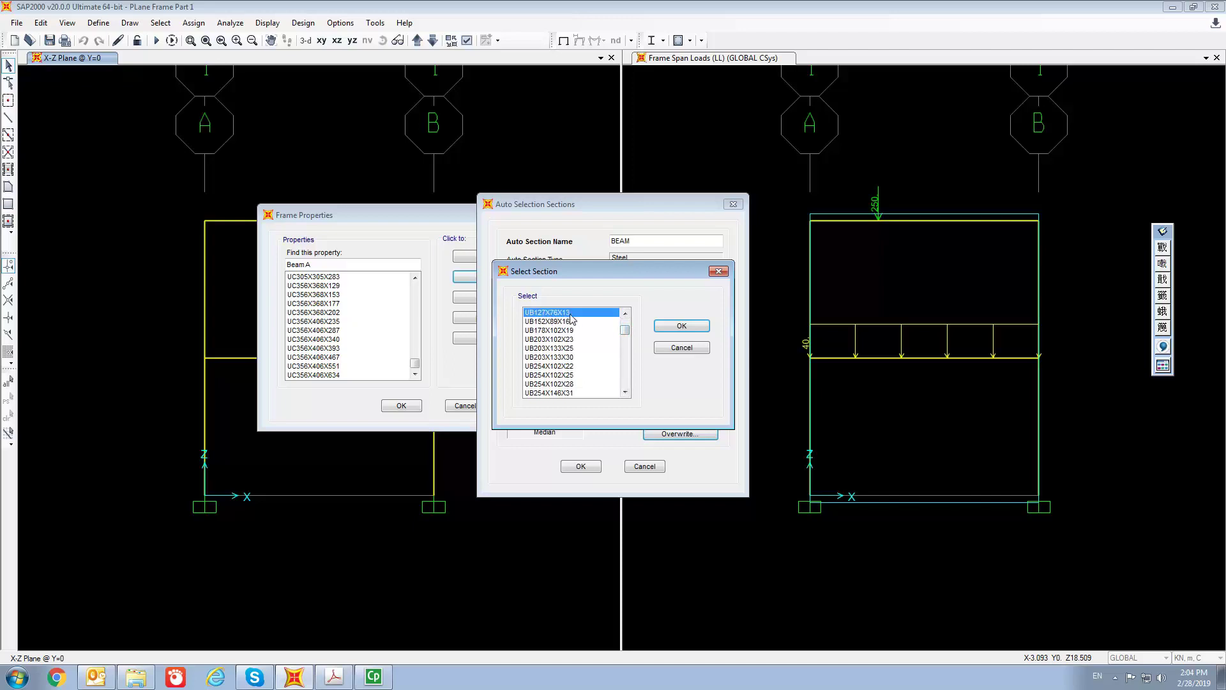
left_click(680, 326)
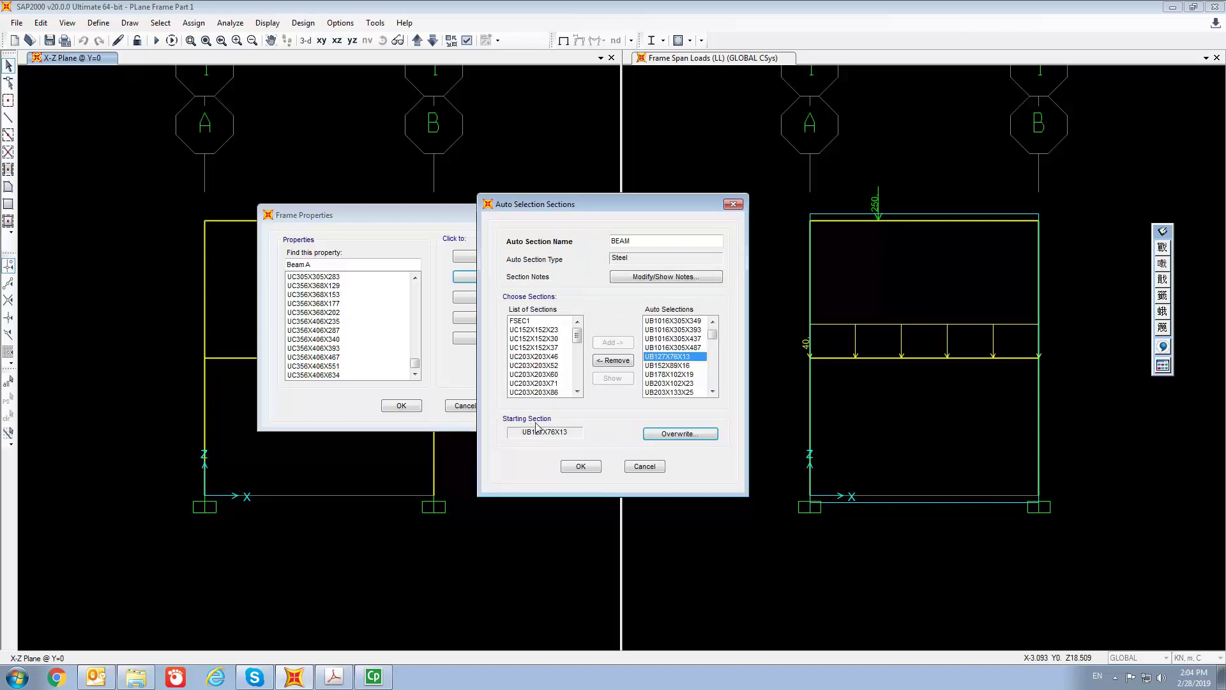
left_click(581, 466)
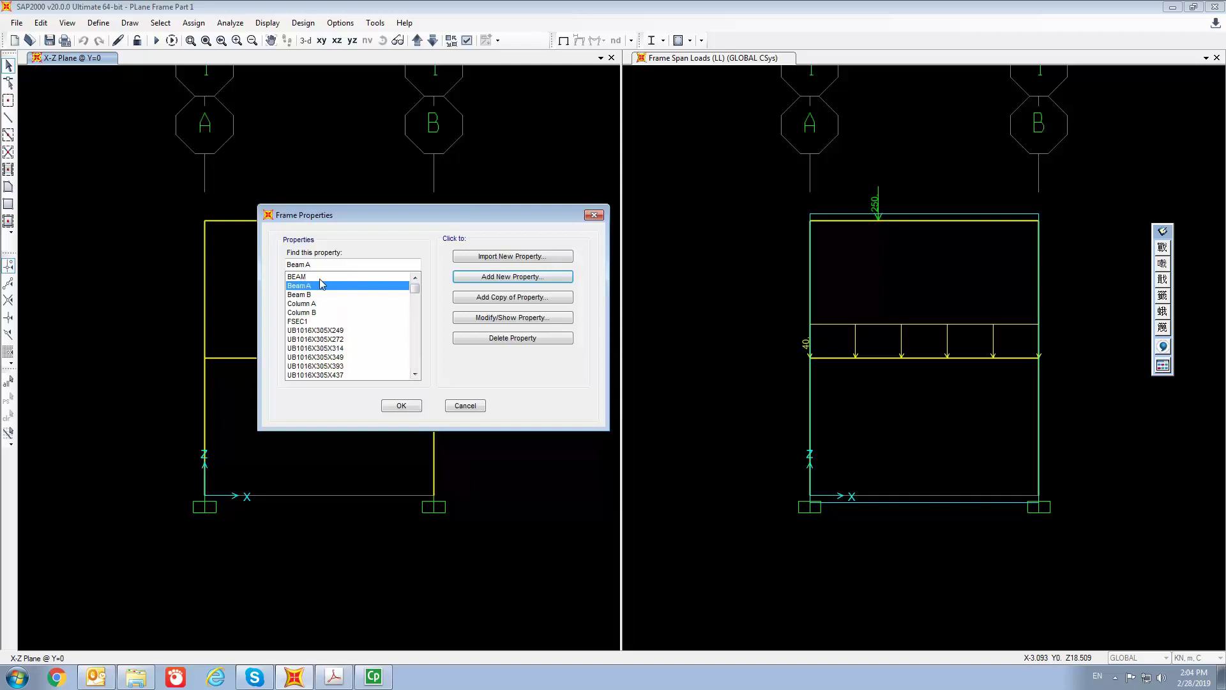
Start another steel auto select list section and name it Column
left_click(517, 281)
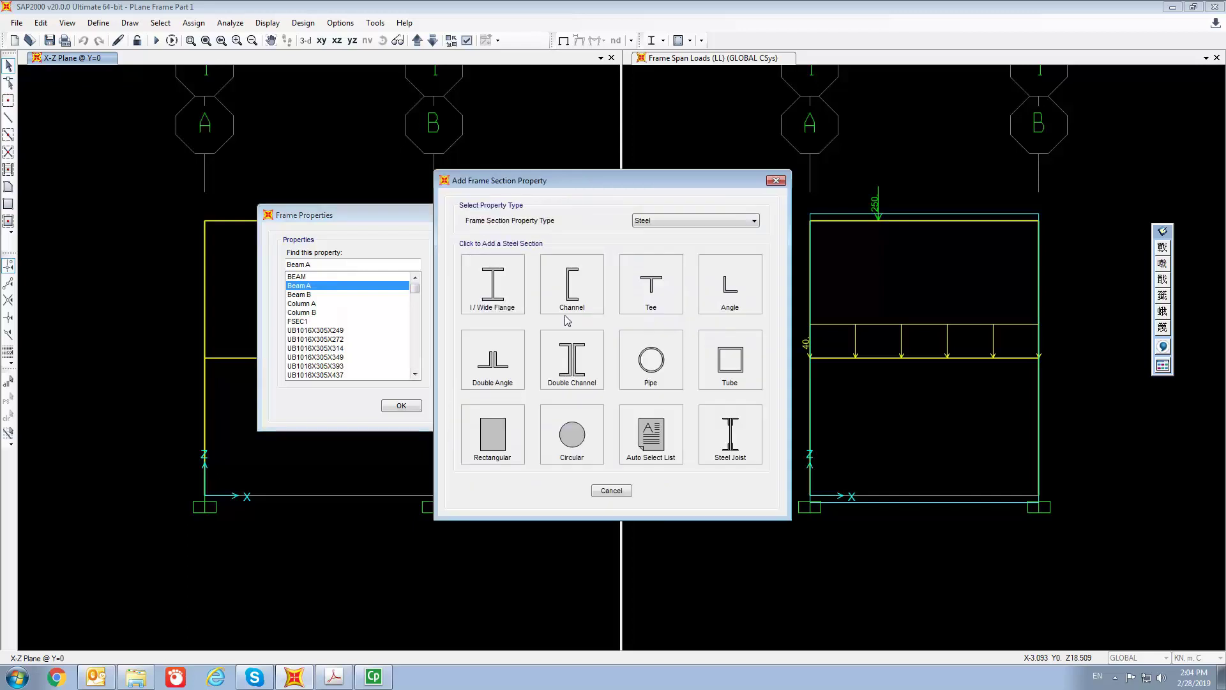
left_click(651, 451)
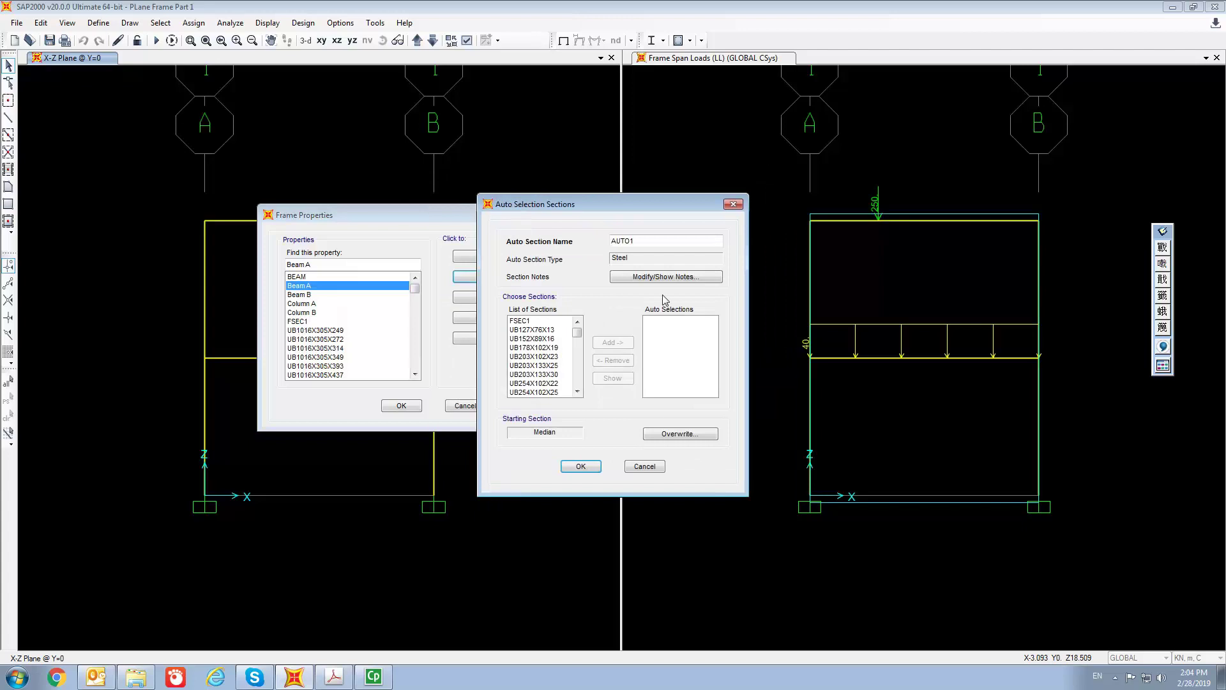
left_click(658, 238)
type("Column")
Add all UC sections from UC152X152X23 through UC356X406X634 to the Column auto selections
left_click_drag(580, 336, 582, 370)
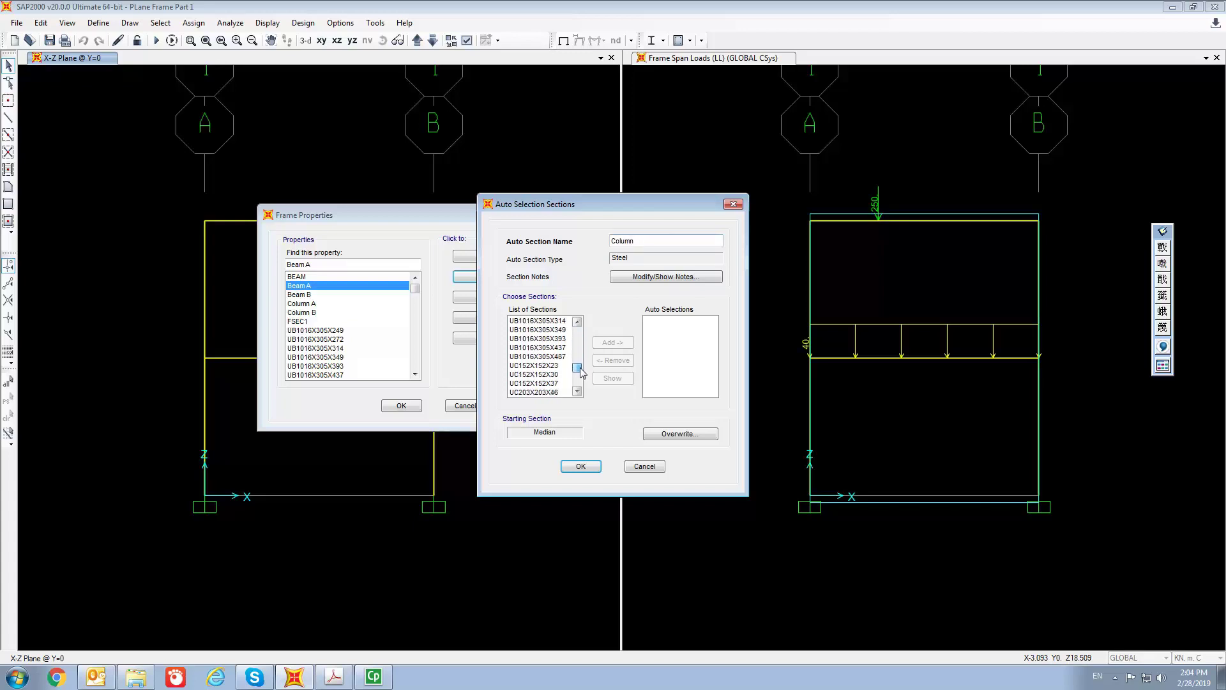
left_click(543, 366)
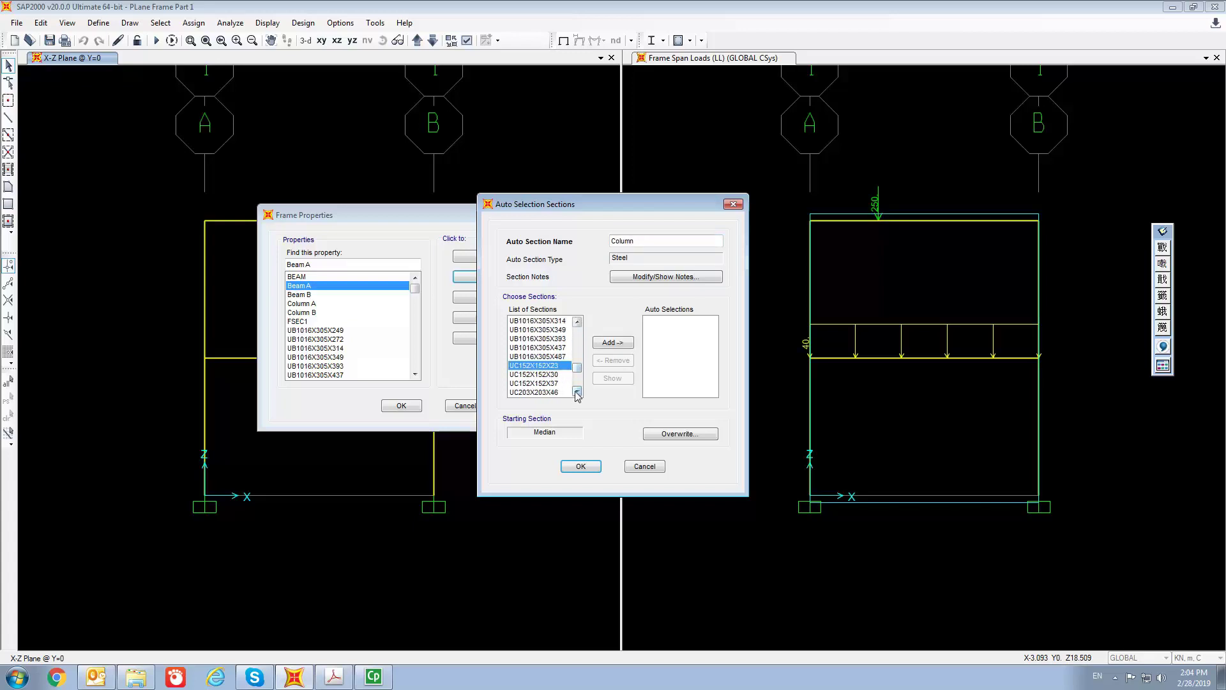
left_click(578, 392)
left_click(578, 392)
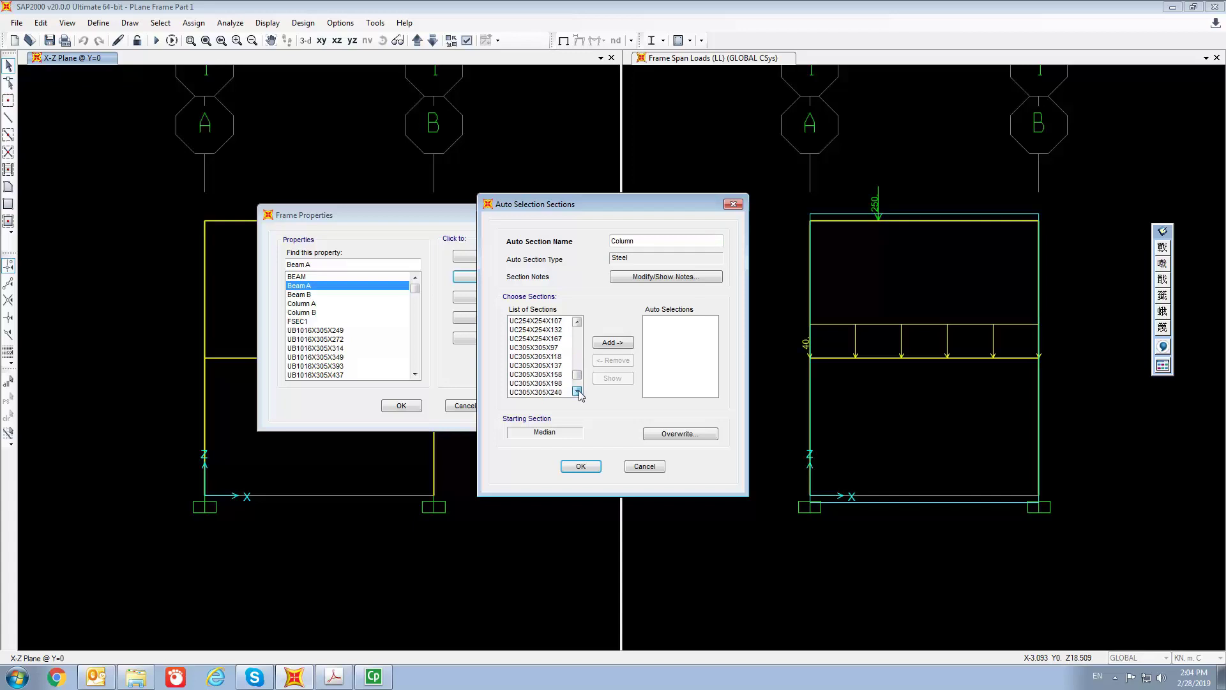
left_click(553, 393, "shift")
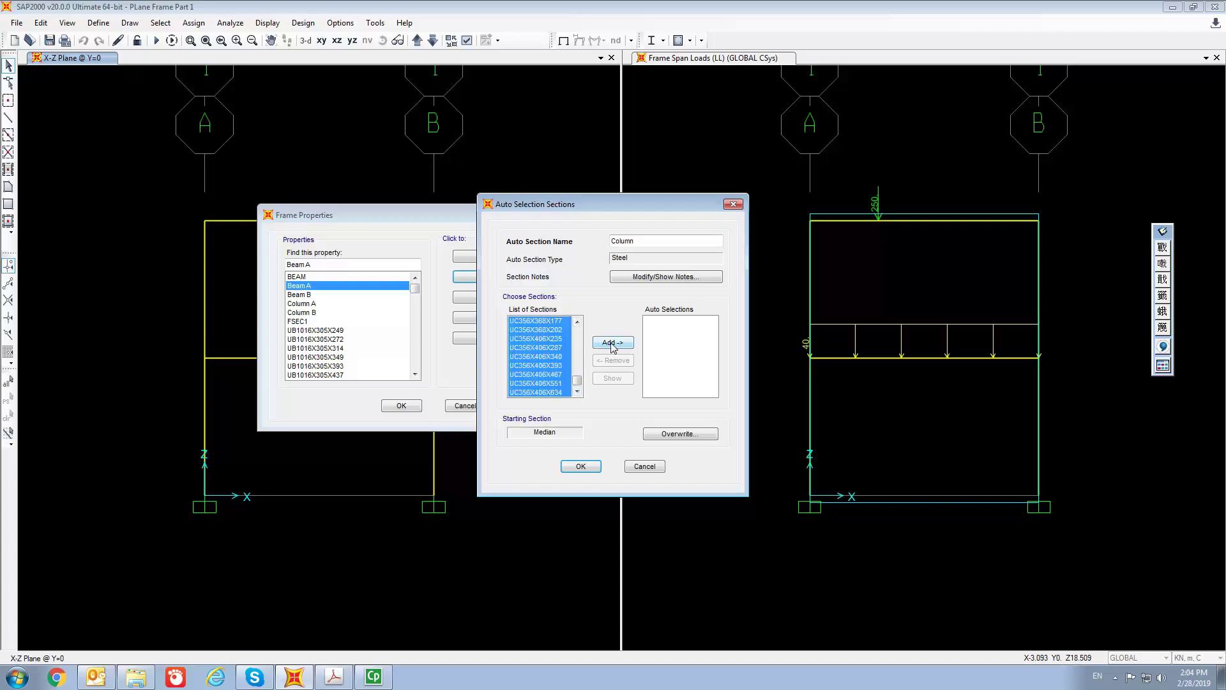
left_click(630, 345)
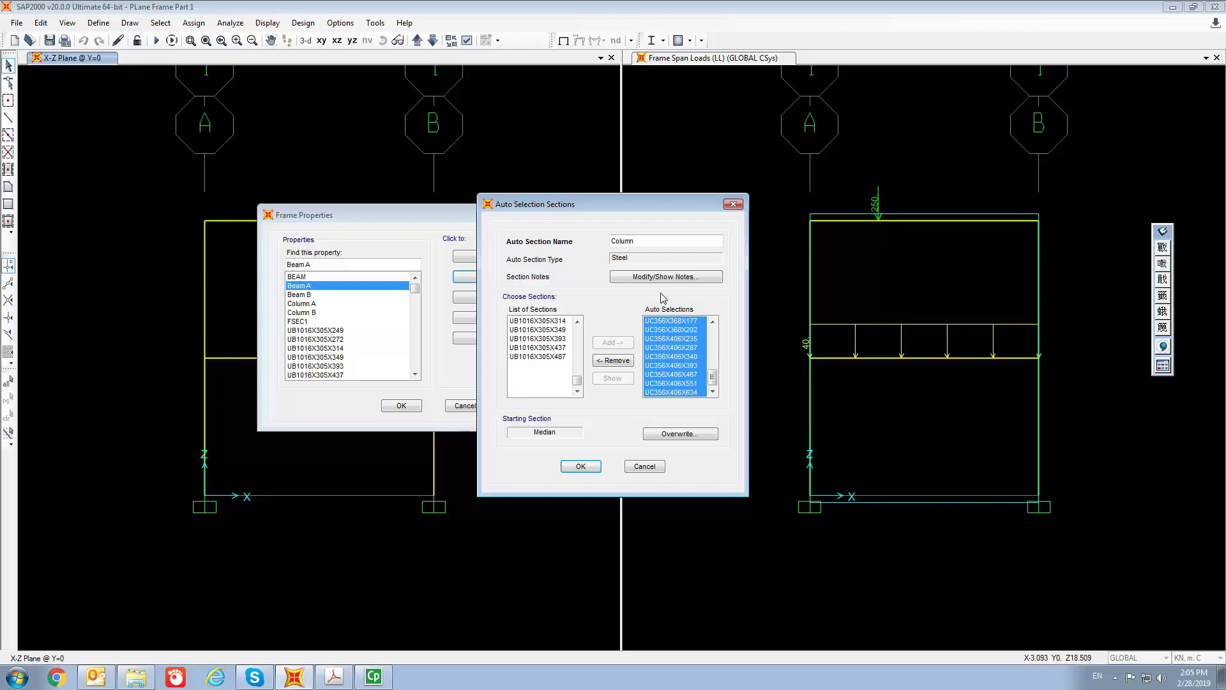
Overwrite the Column list's starting section with UC152X152X23, save the auto select list and accept the frame properties
left_click(669, 340)
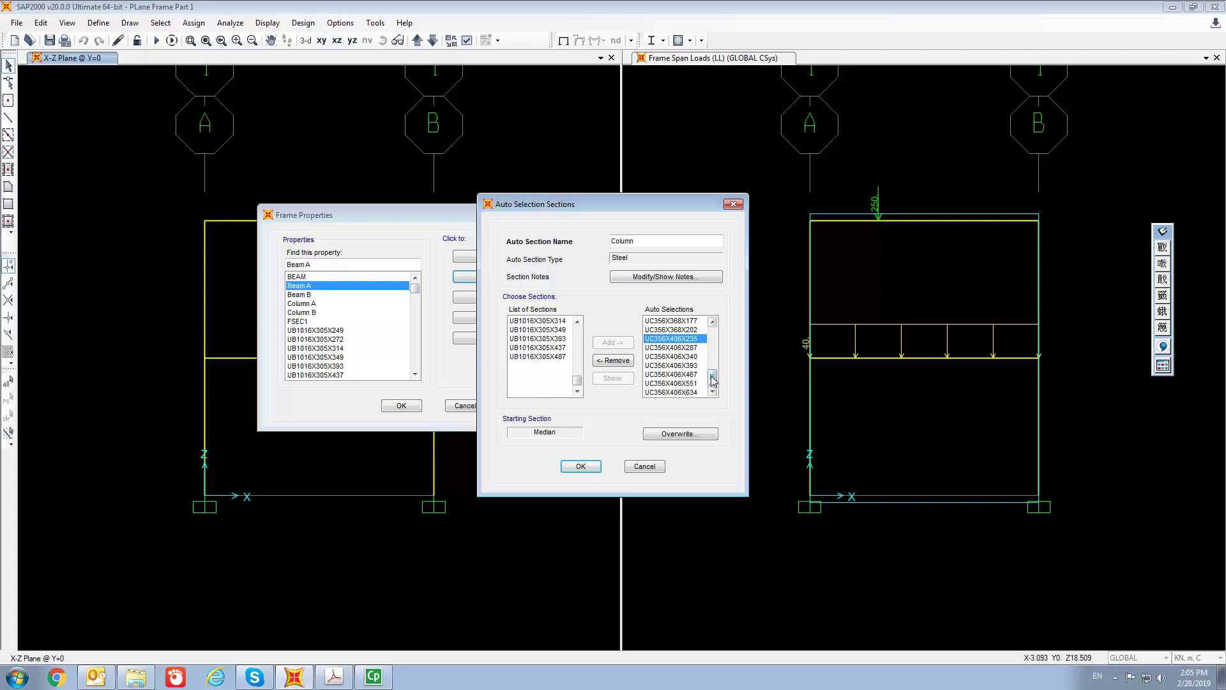
left_click_drag(714, 380, 693, 332)
left_click(671, 321)
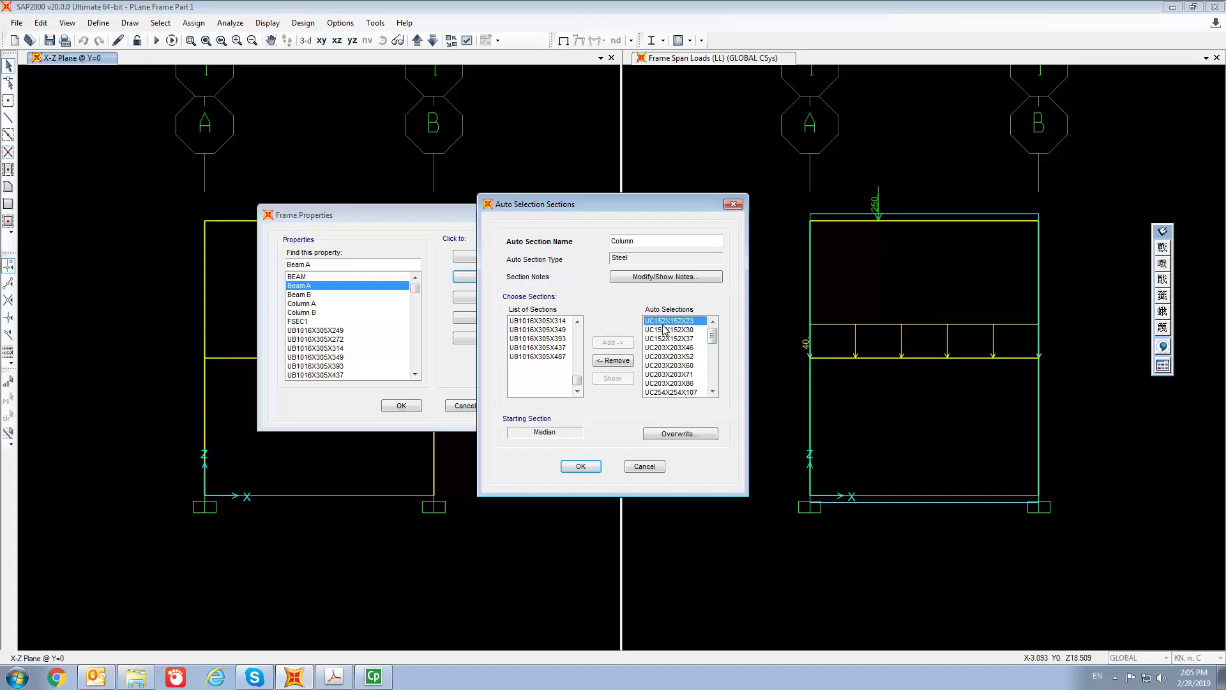
left_click(679, 434)
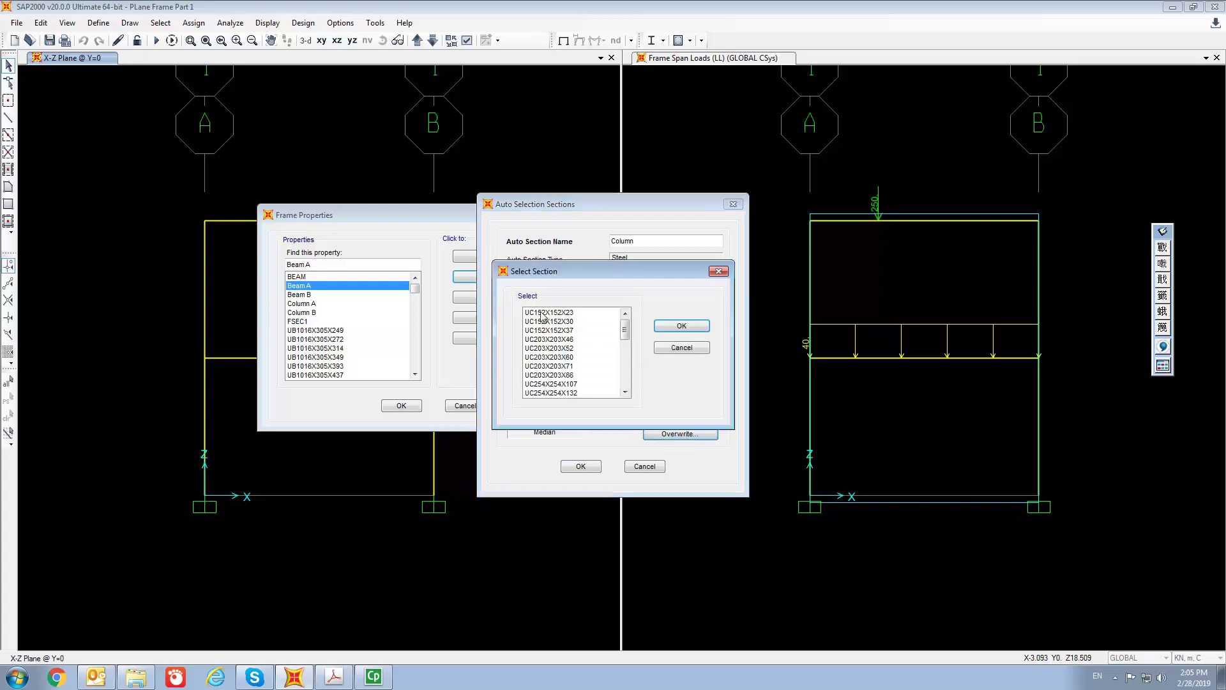
left_click(541, 314)
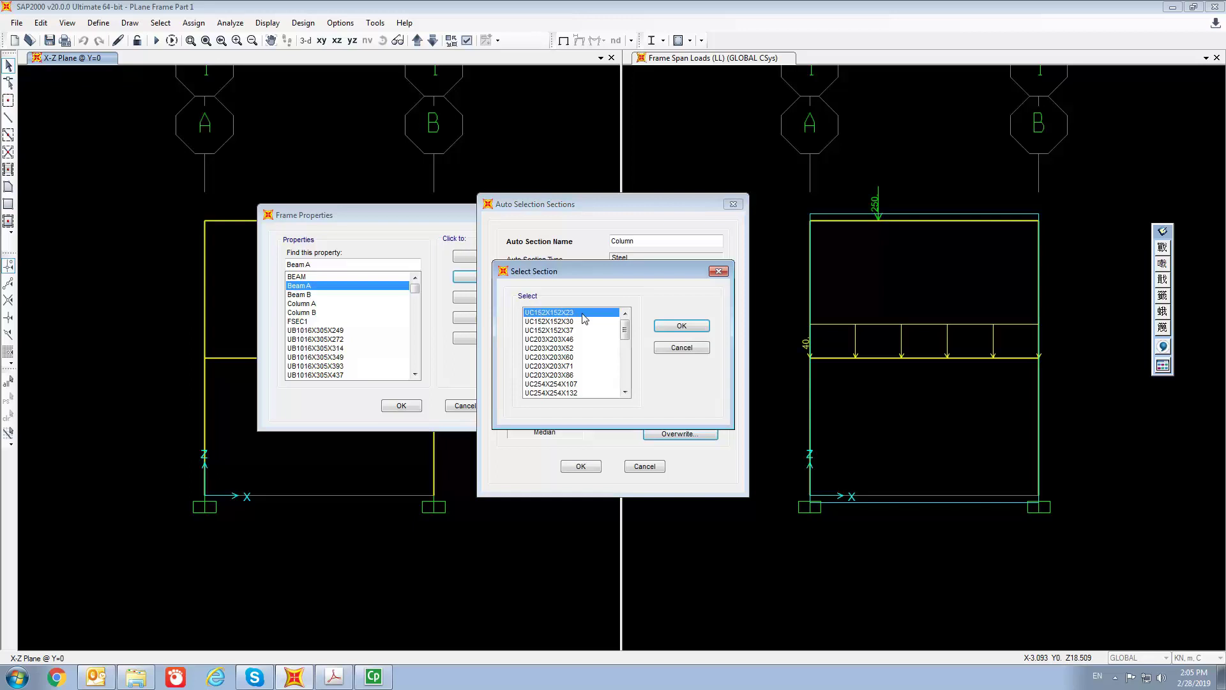
left_click(677, 327)
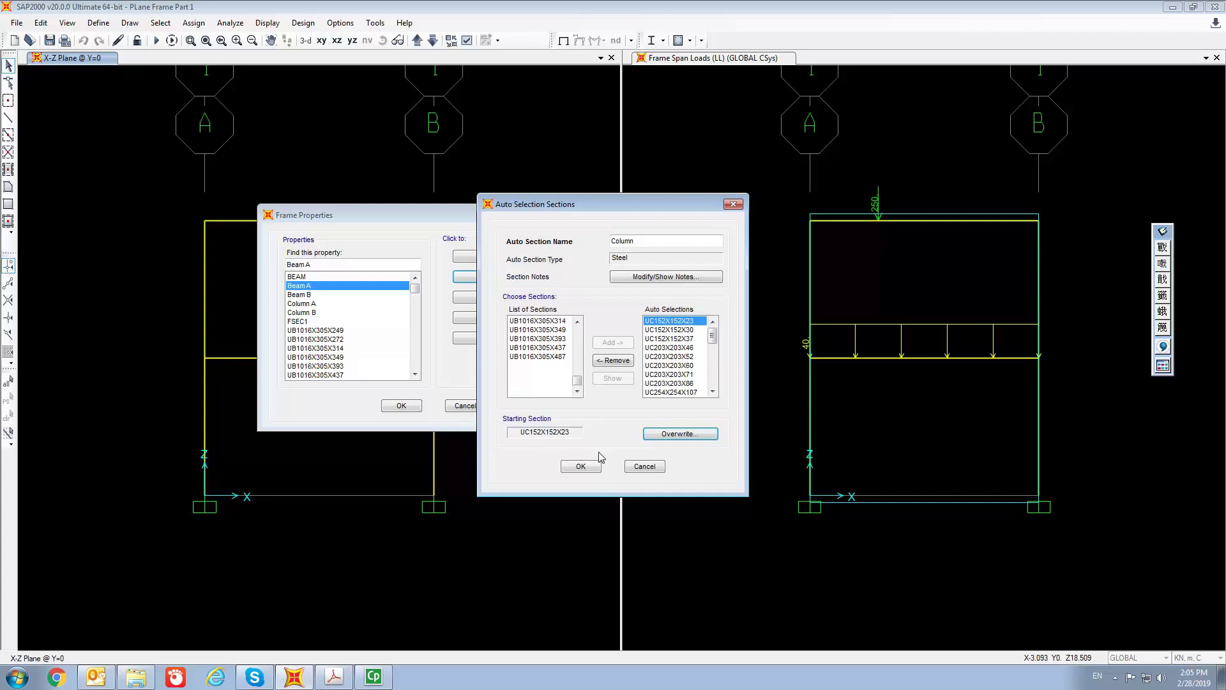
left_click(582, 467)
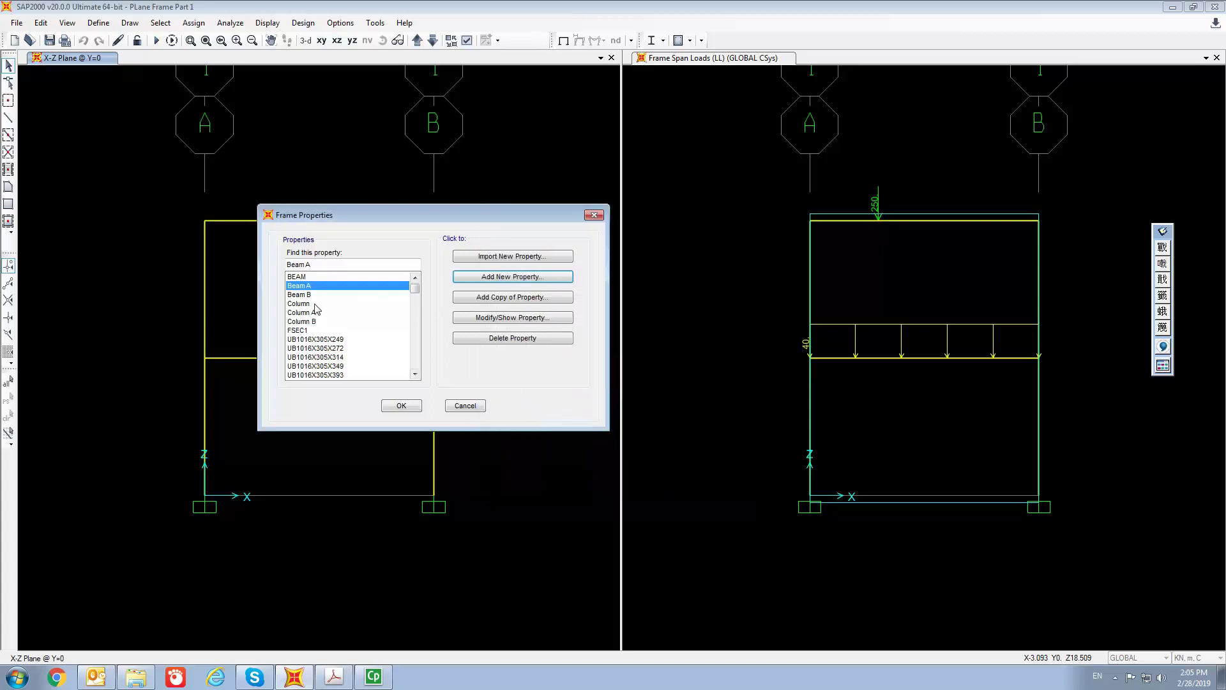
left_click(303, 278)
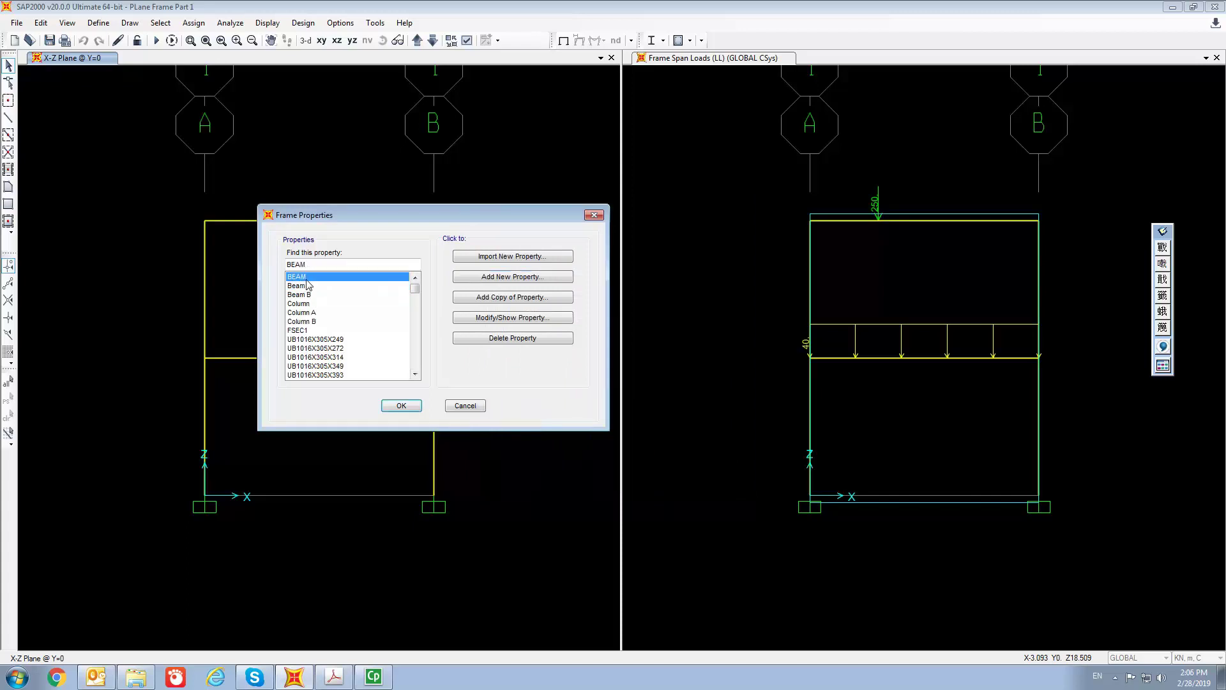
left_click(304, 305)
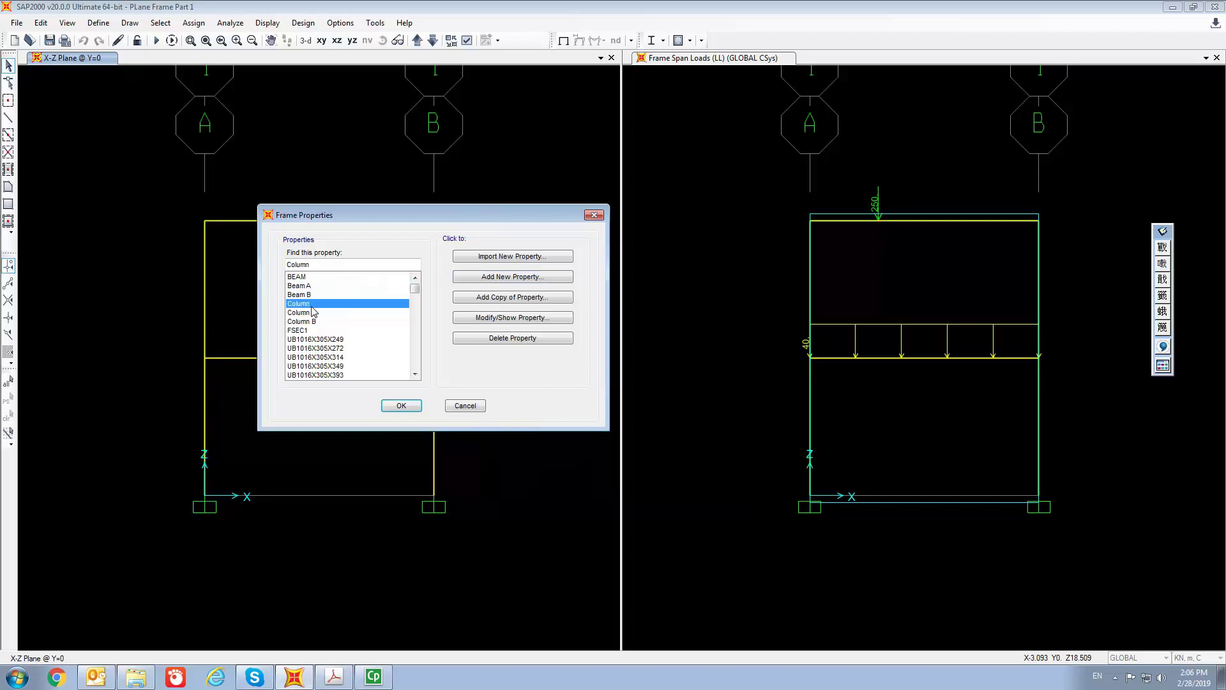
left_click(401, 406)
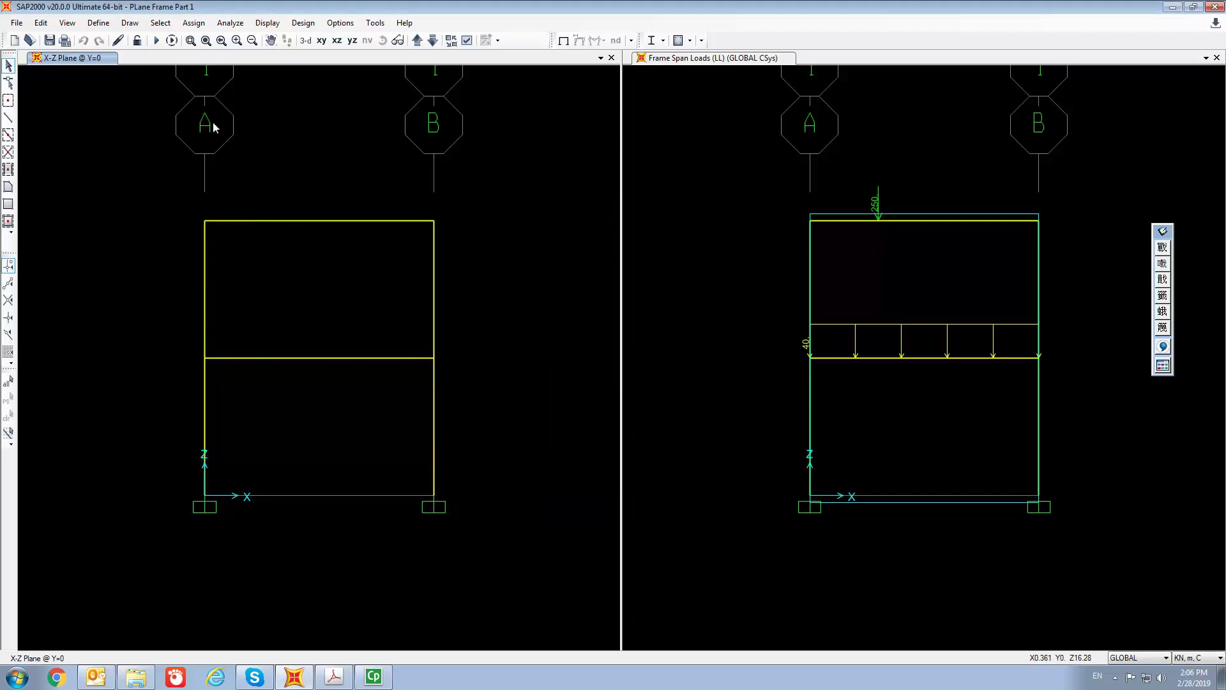
Review the defined load patterns and load cases without changing them
left_click(98, 24)
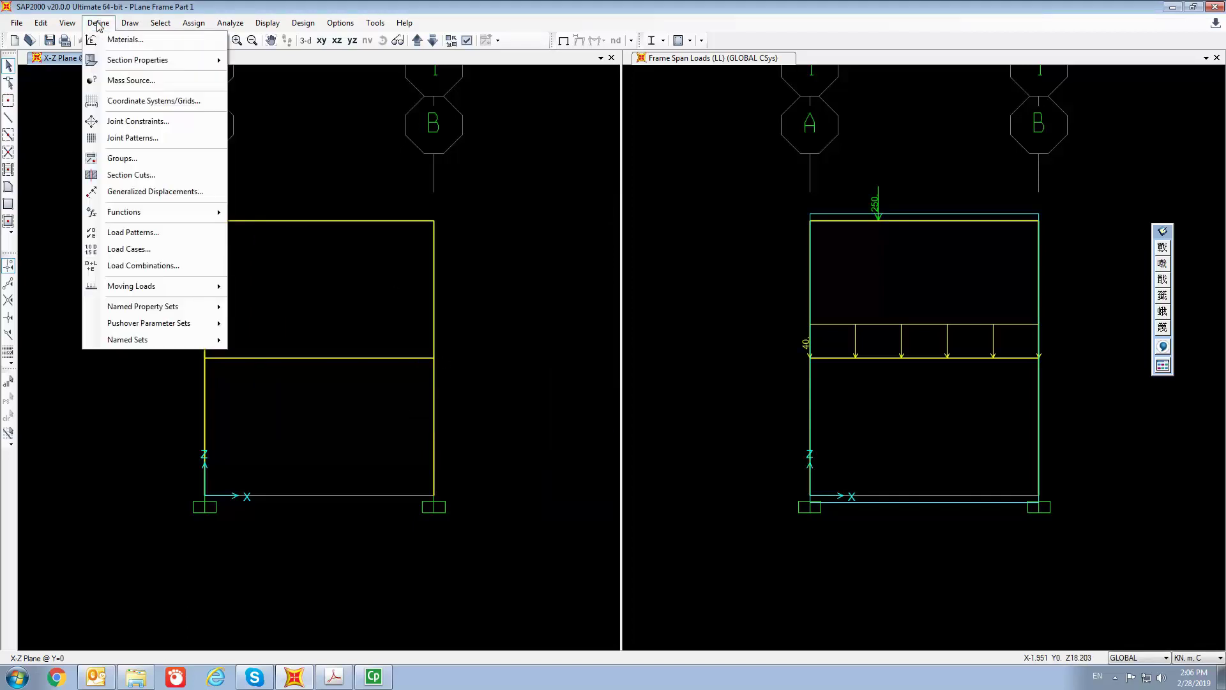
left_click(133, 233)
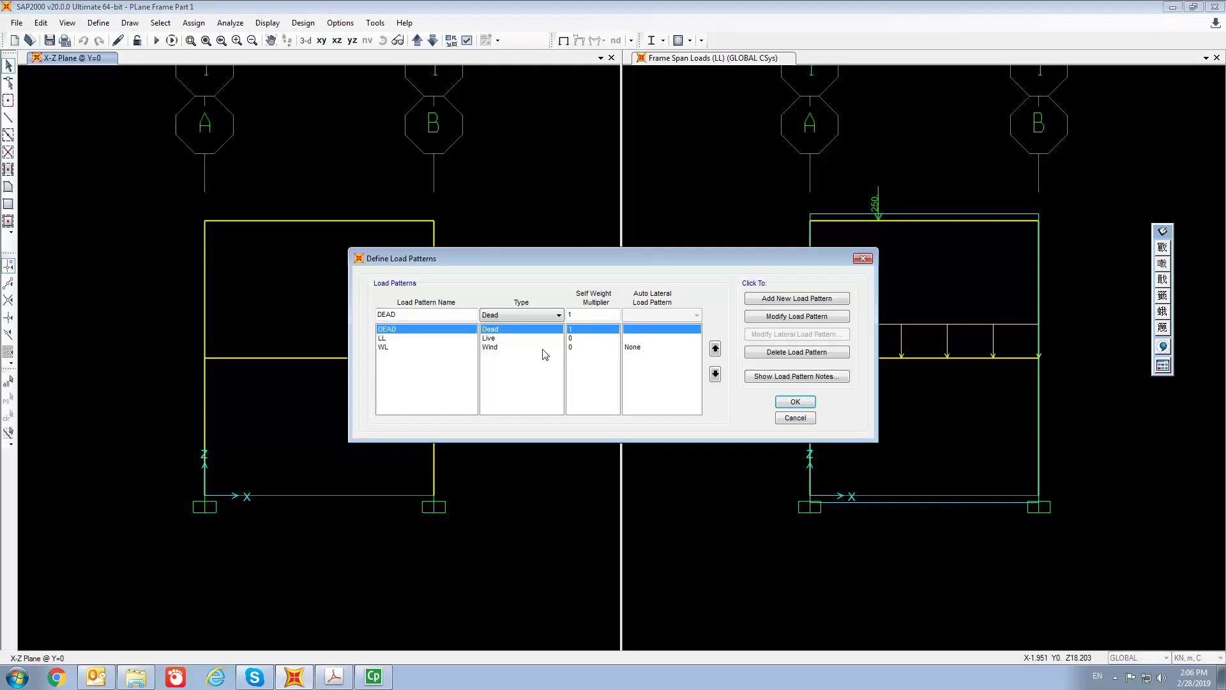
left_click(787, 419)
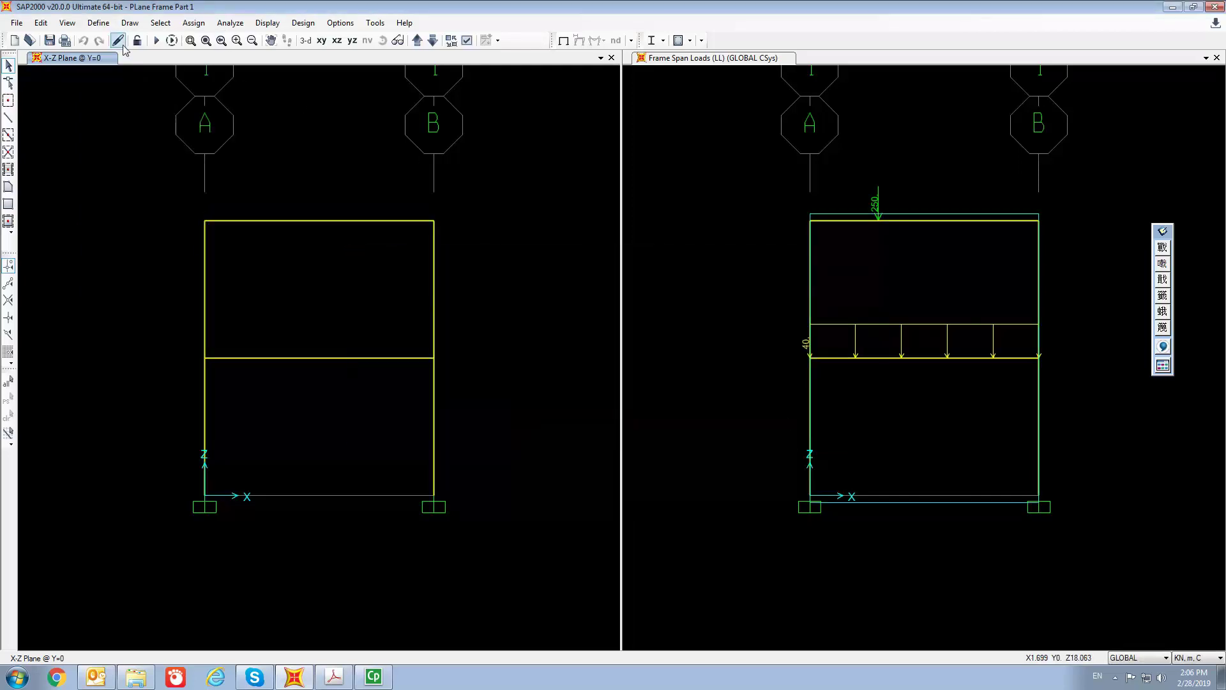
left_click(99, 24)
left_click(129, 249)
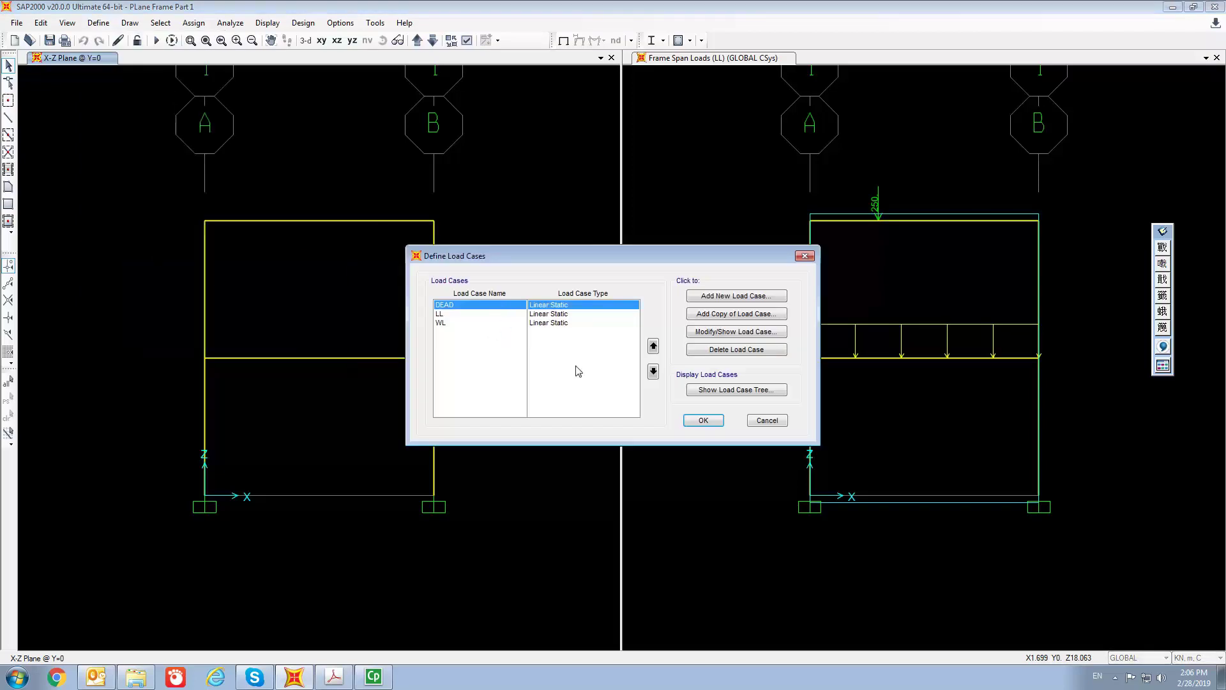
left_click(766, 421)
Review the combination type, included cases and scale factors of load combination COMB4
left_click(99, 23)
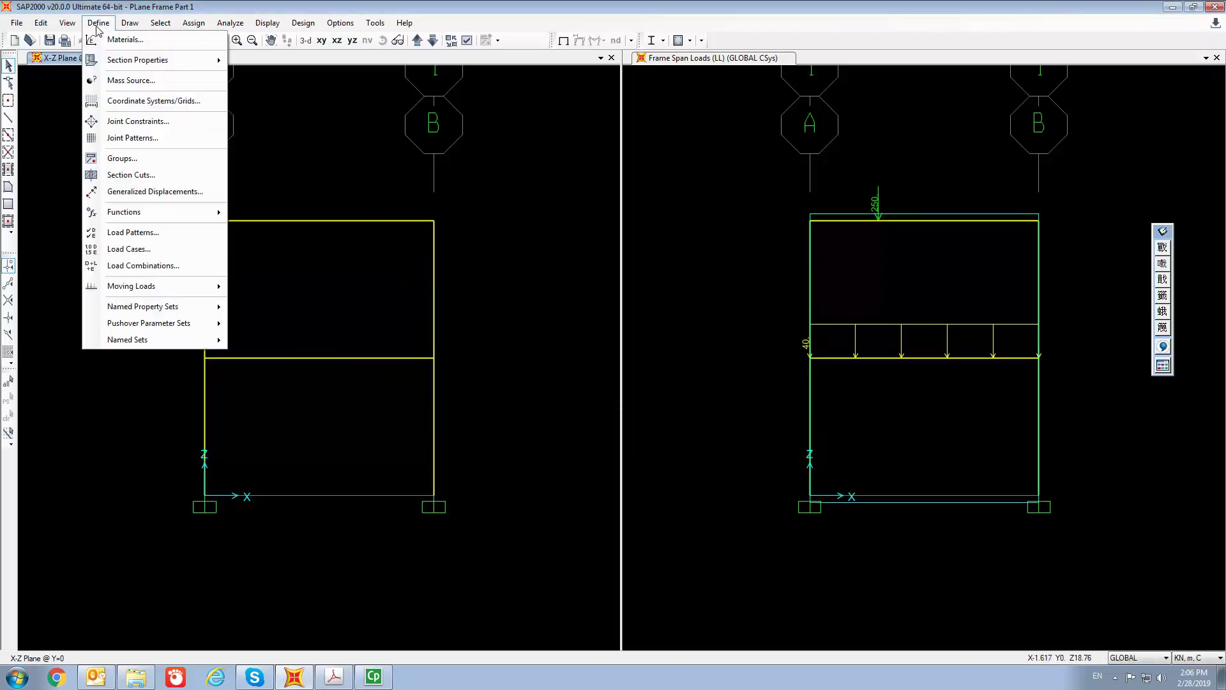
left_click(148, 264)
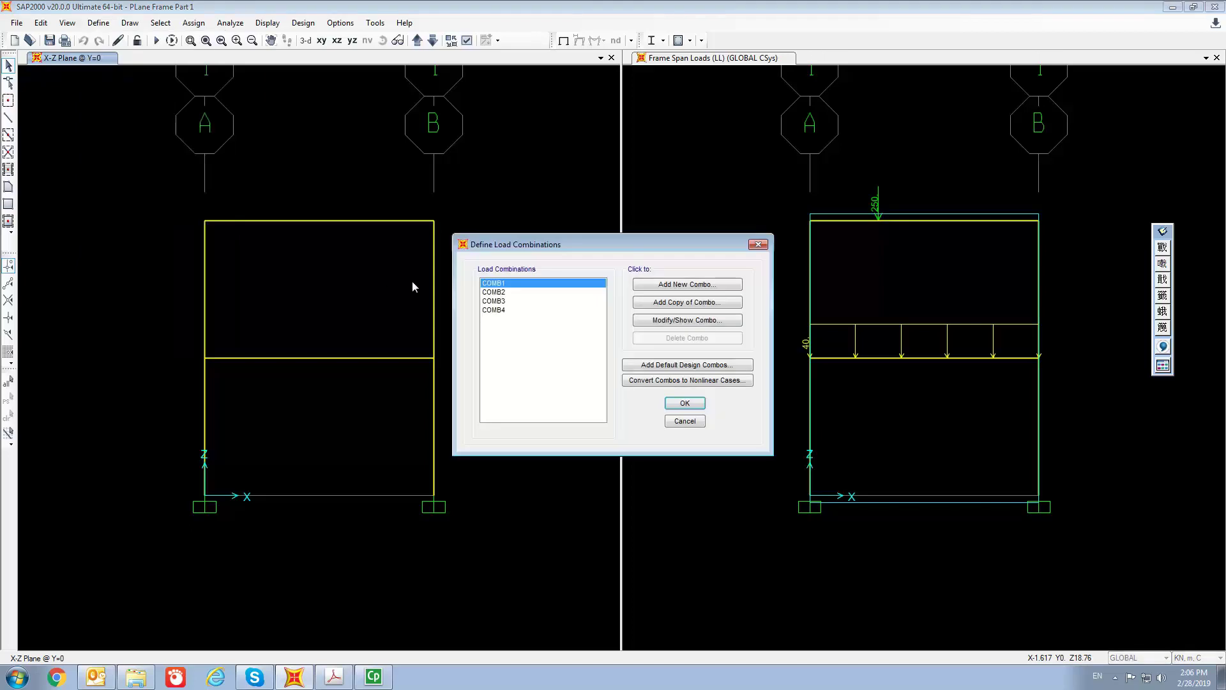
left_click(509, 311)
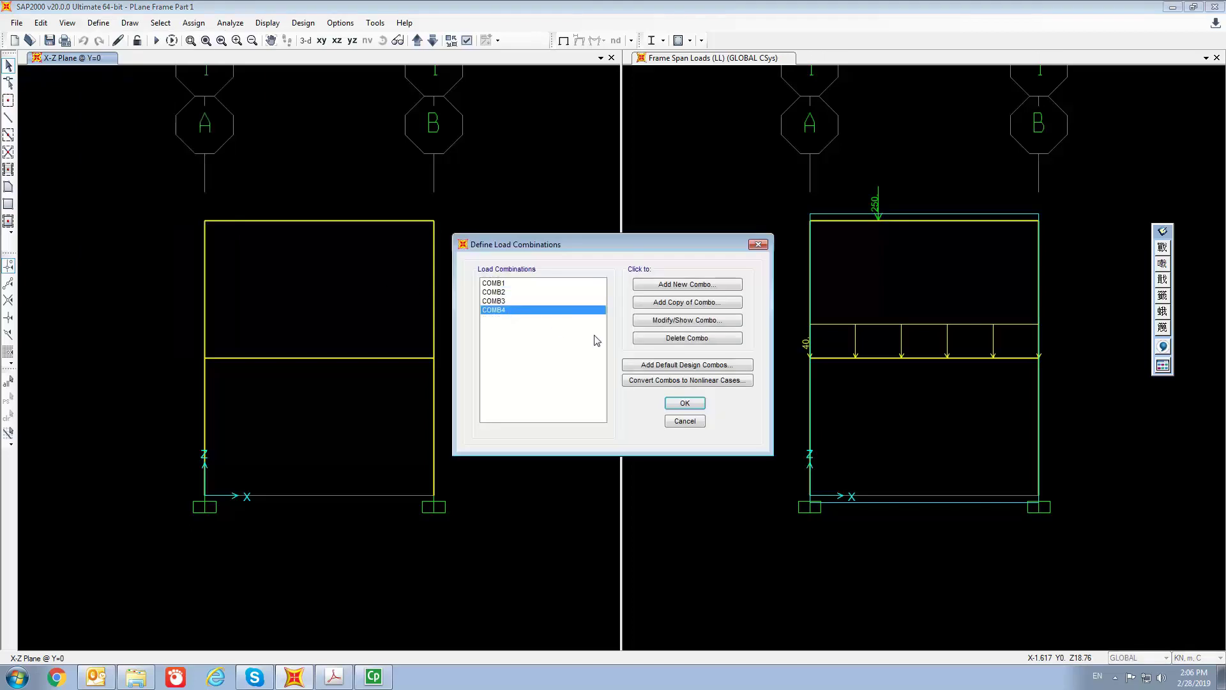
left_click(676, 321)
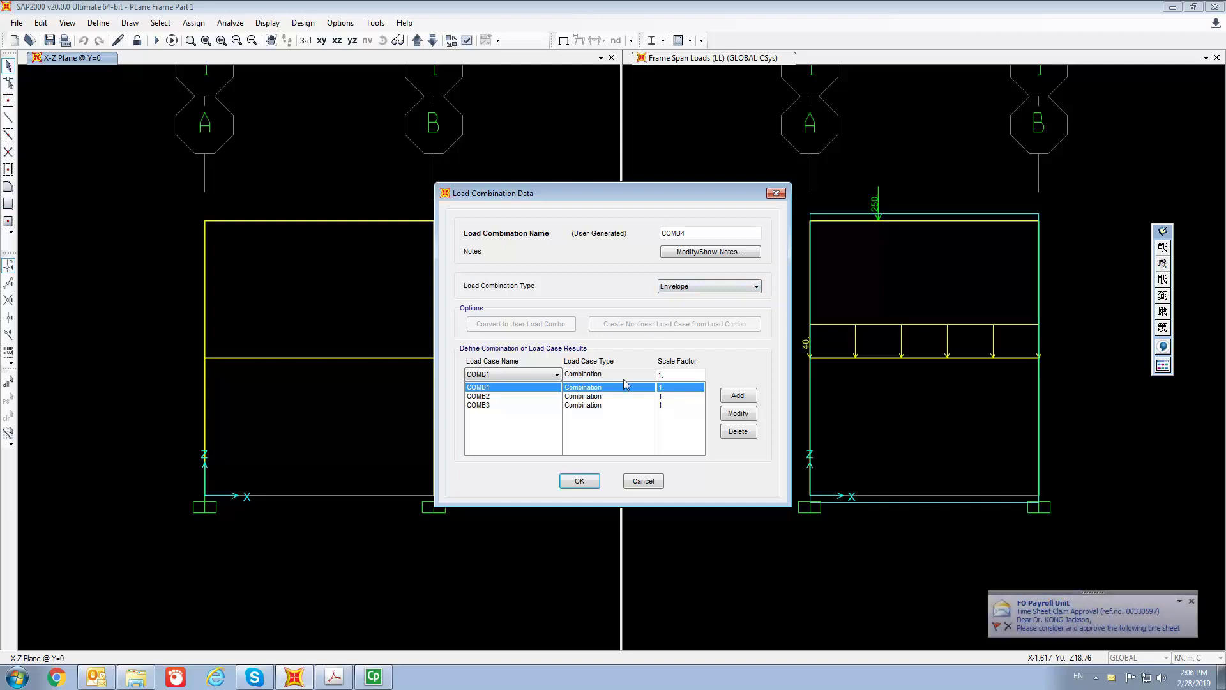
left_click(579, 482)
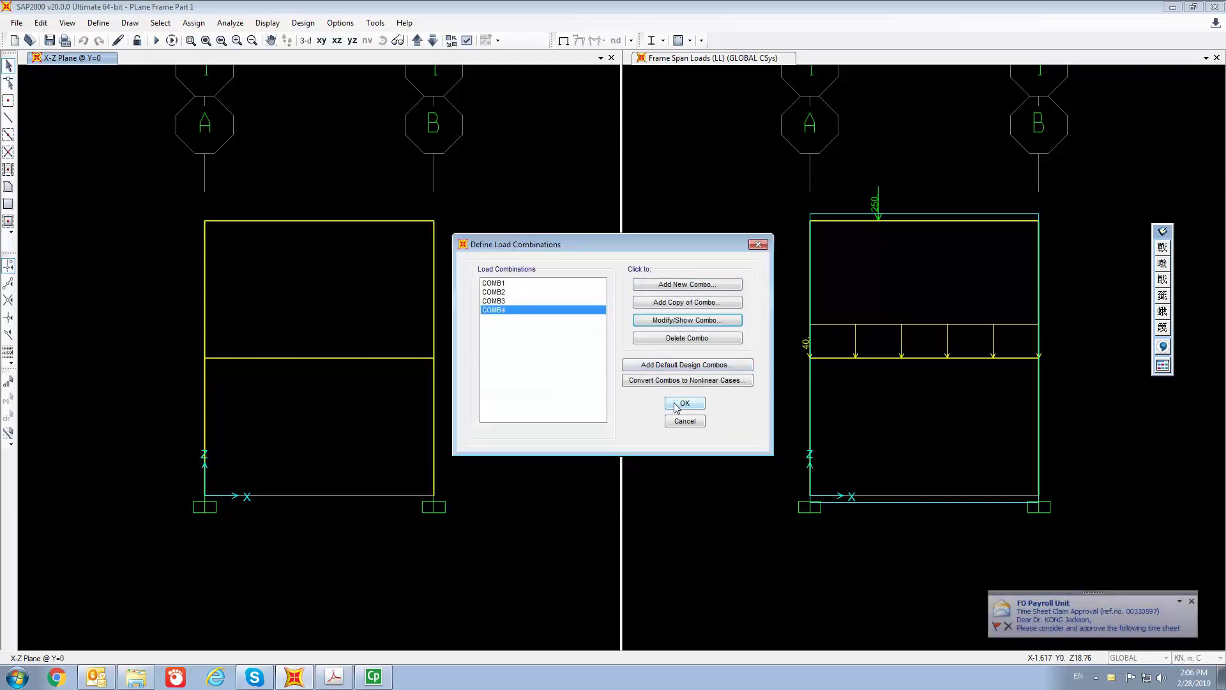
left_click(680, 405)
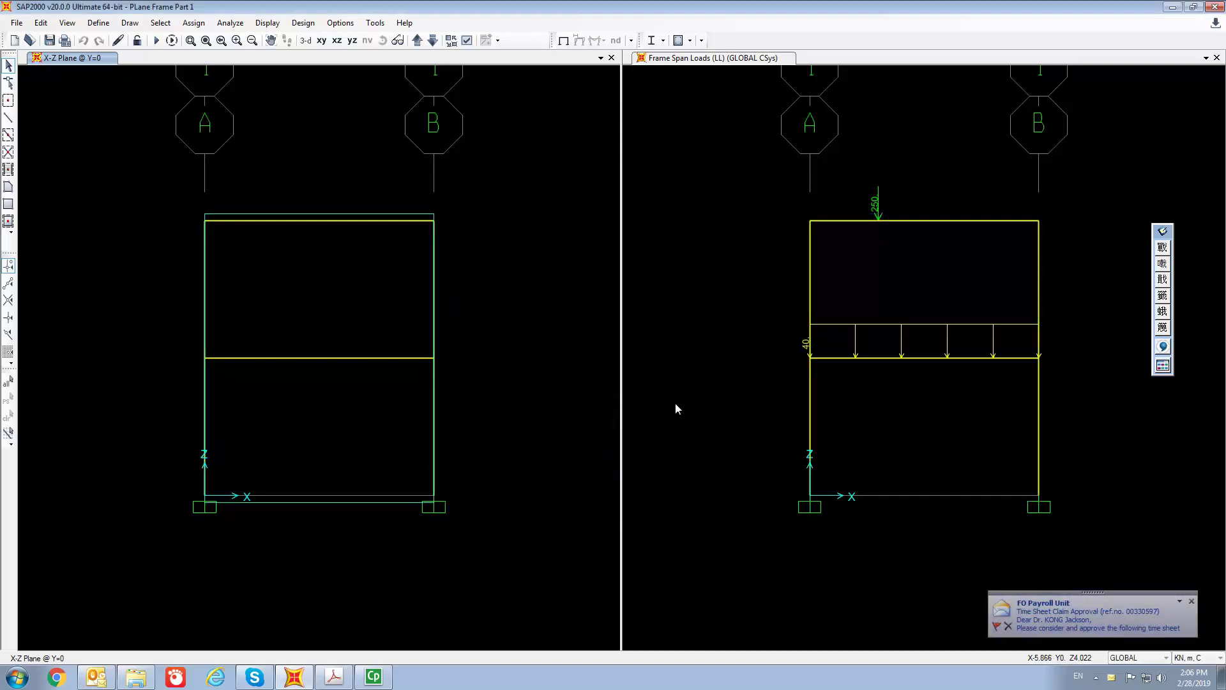
Assign the BEAM auto select section to the roof beam and the mid-height beam
left_click(298, 222)
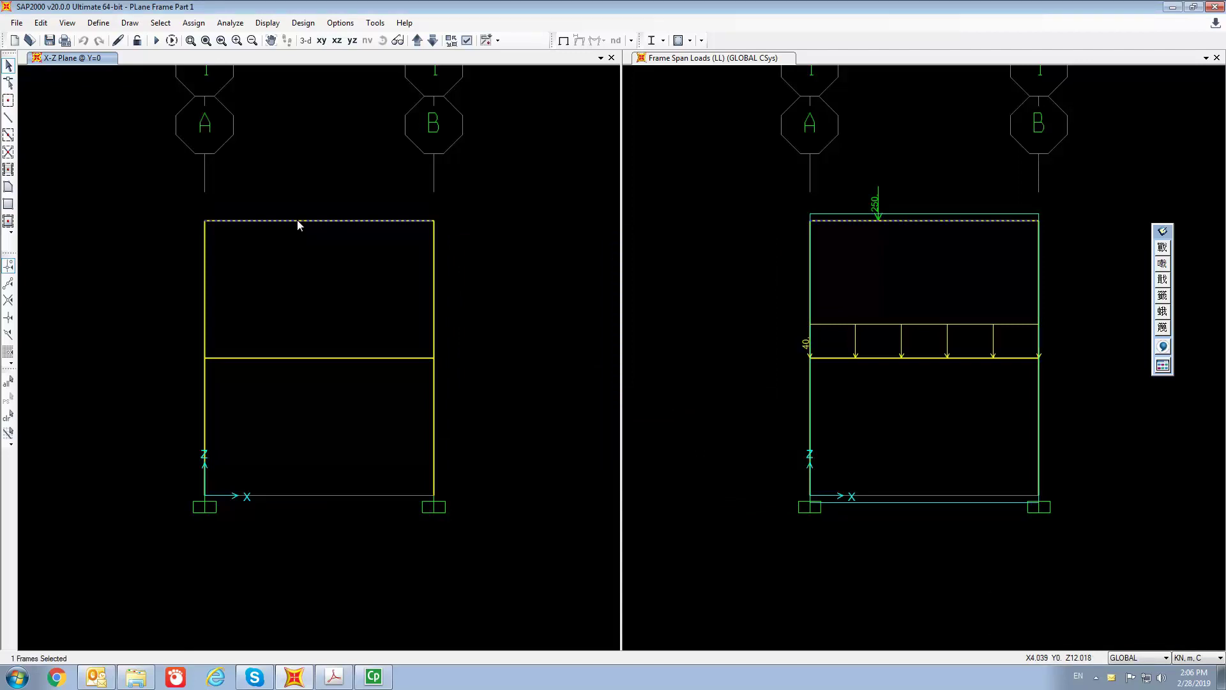
left_click(308, 358)
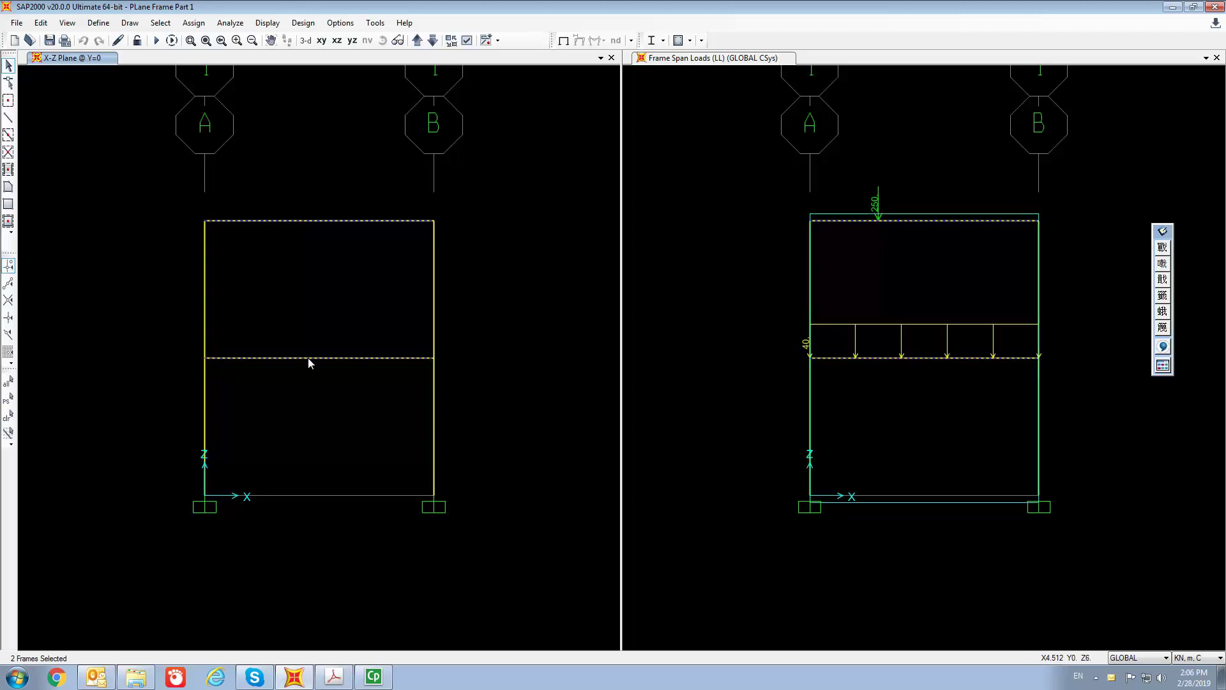
left_click(192, 24)
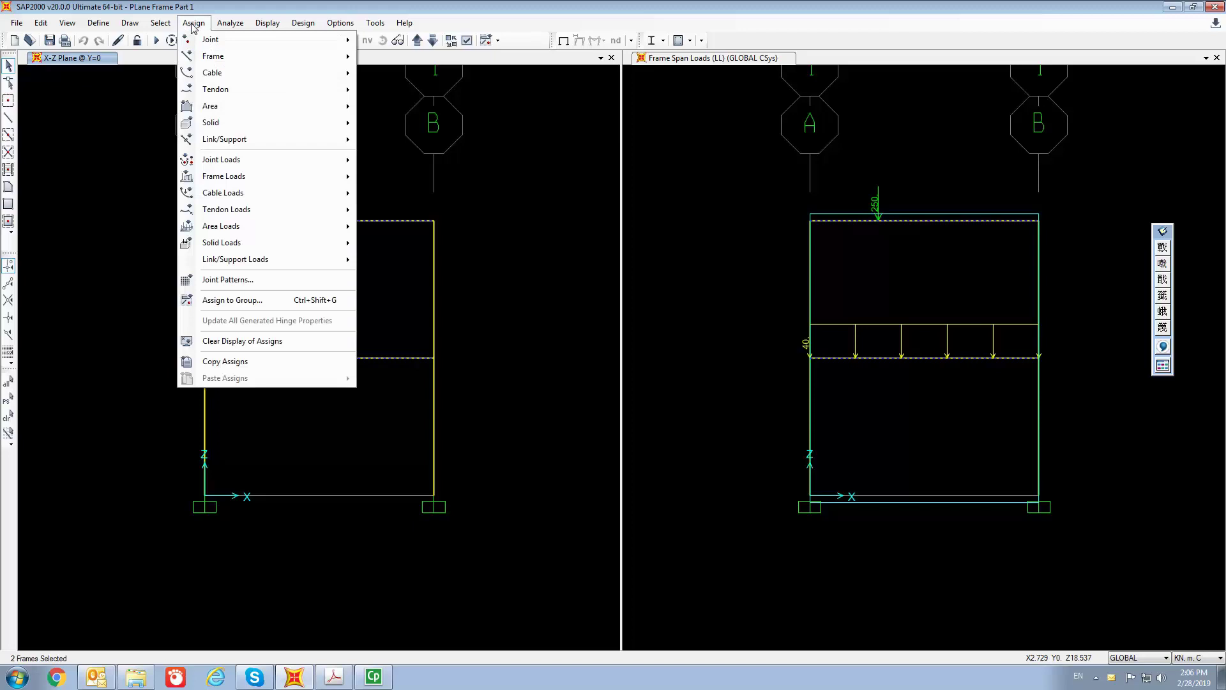
mouse_move(215, 57)
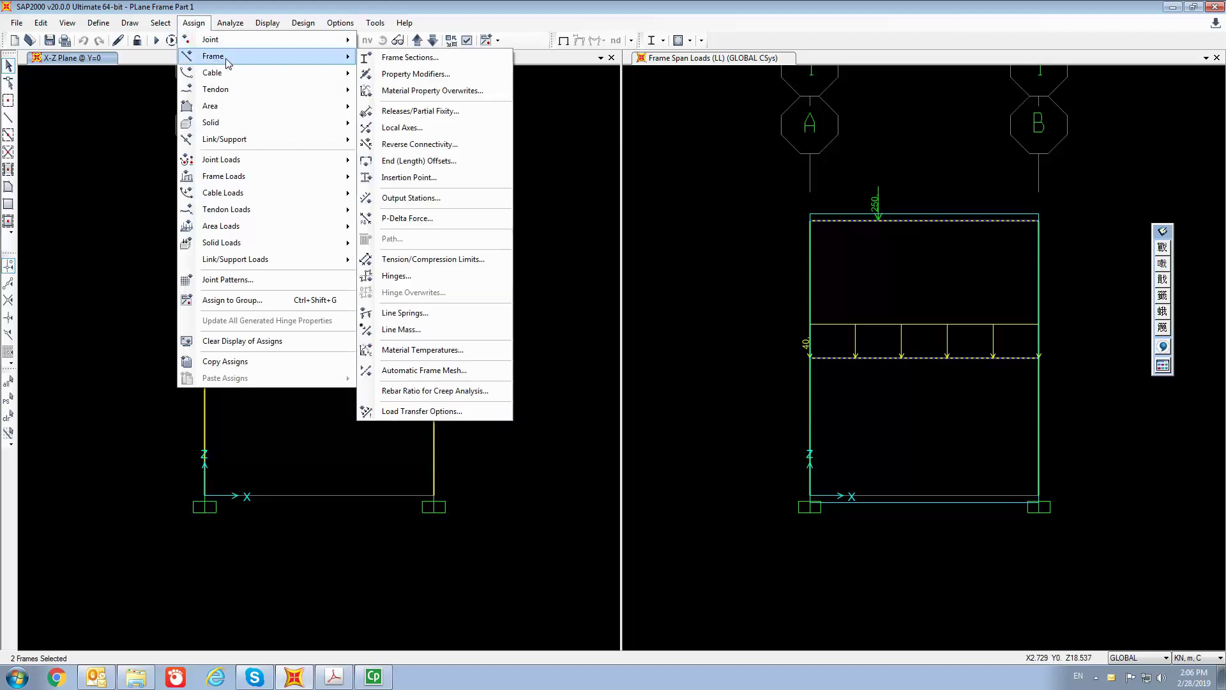
left_click(407, 64)
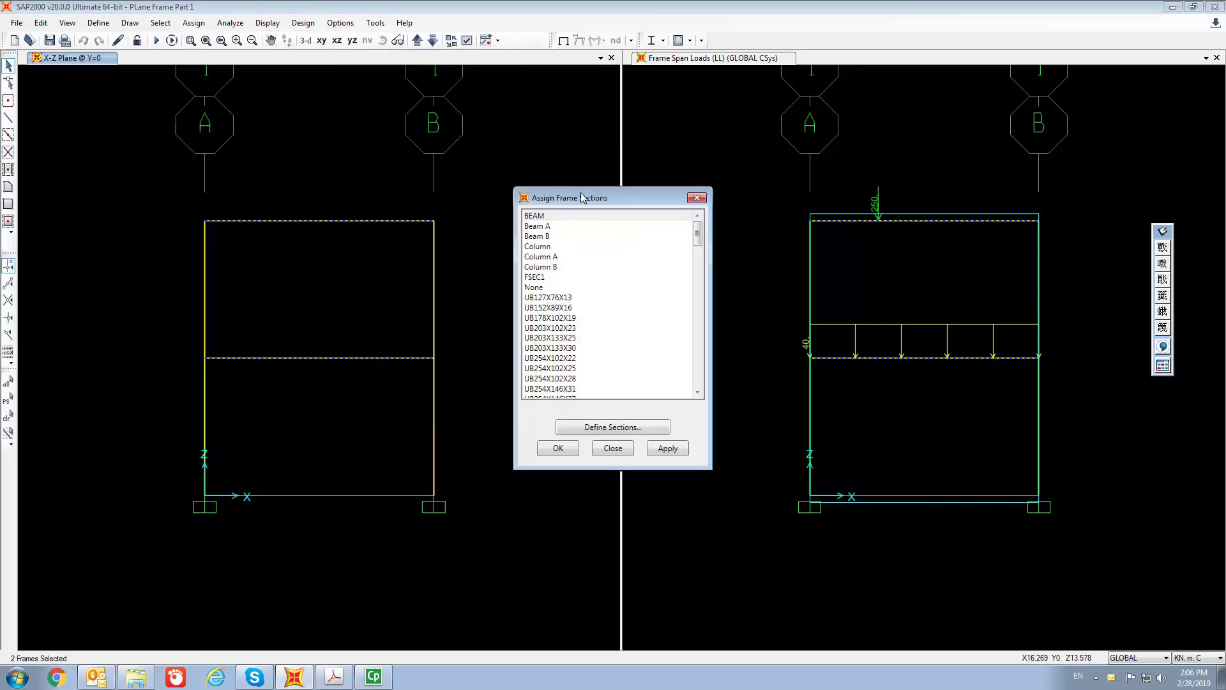
left_click(552, 202)
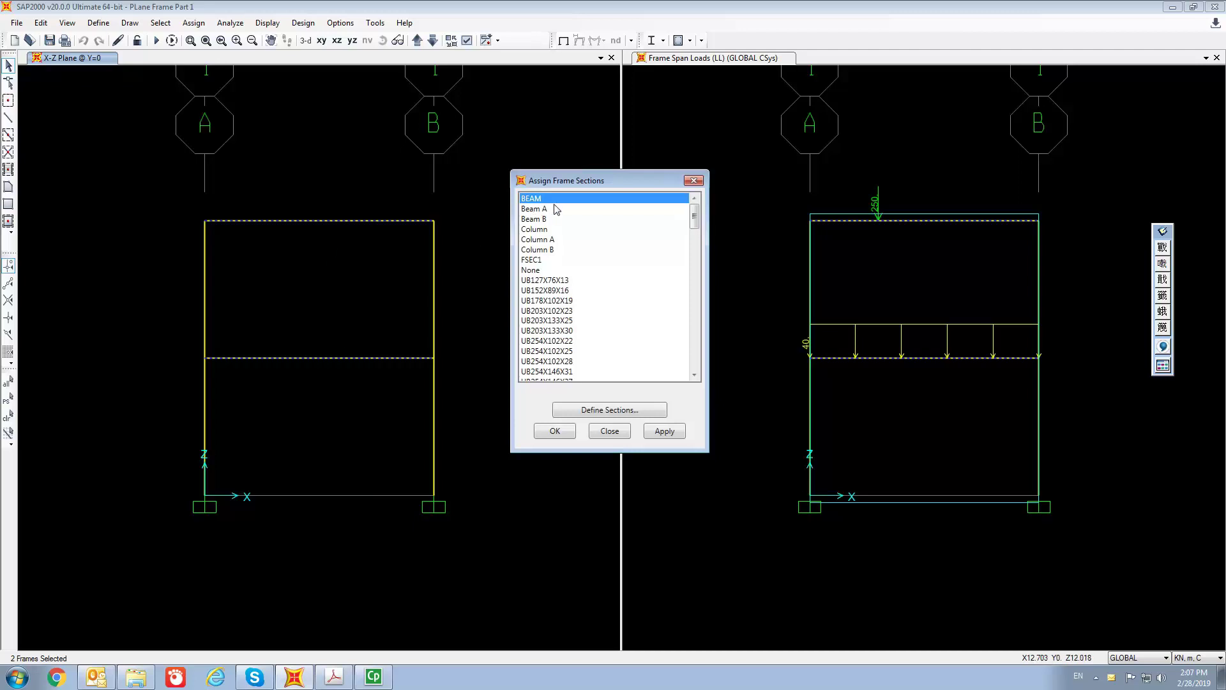
left_click(555, 431)
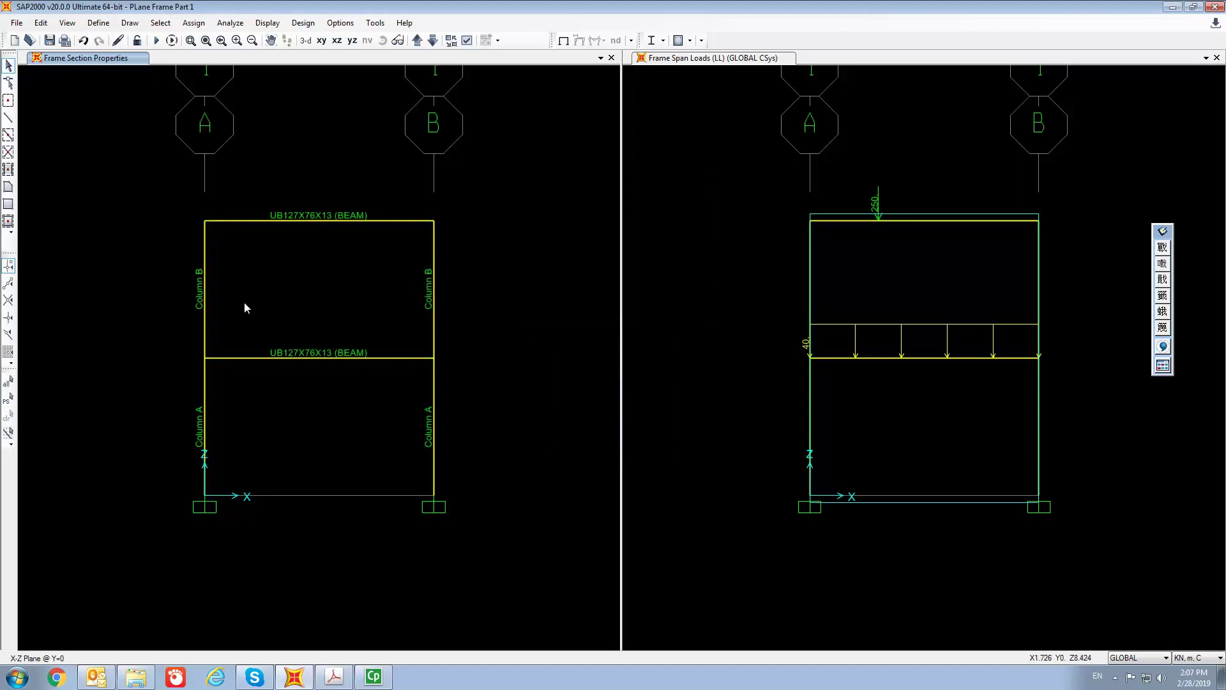
Assign the Column auto select section to all four upper and lower column members
left_click(204, 328)
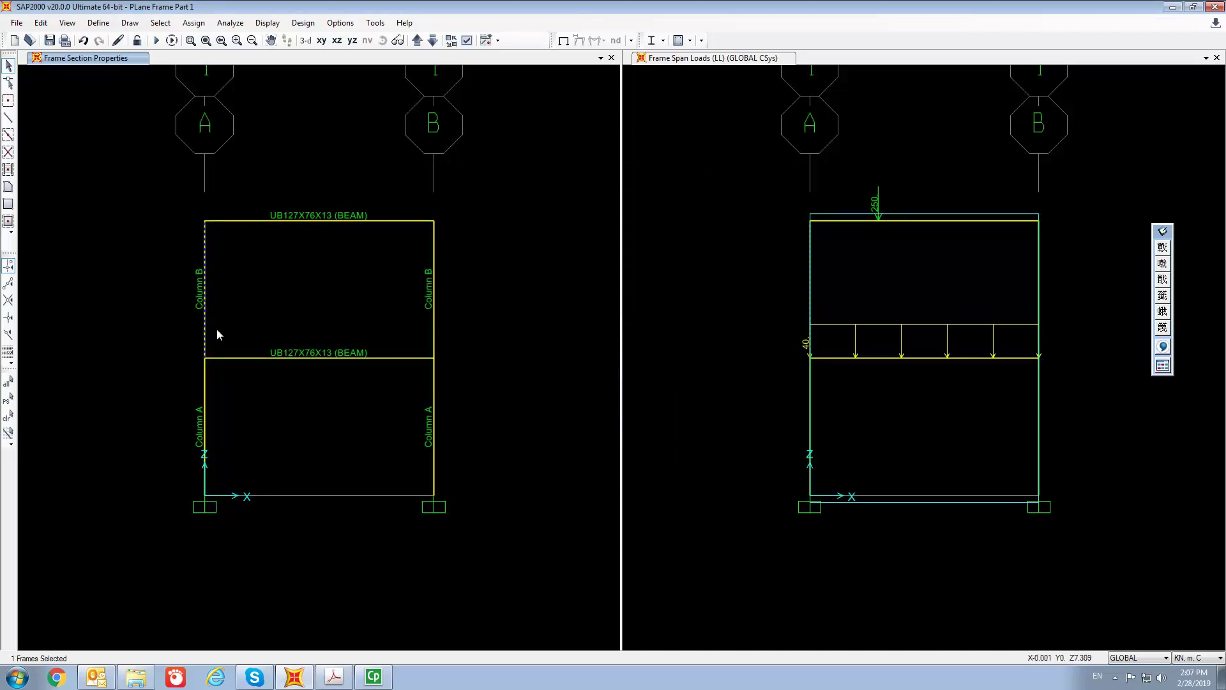
left_click(435, 333)
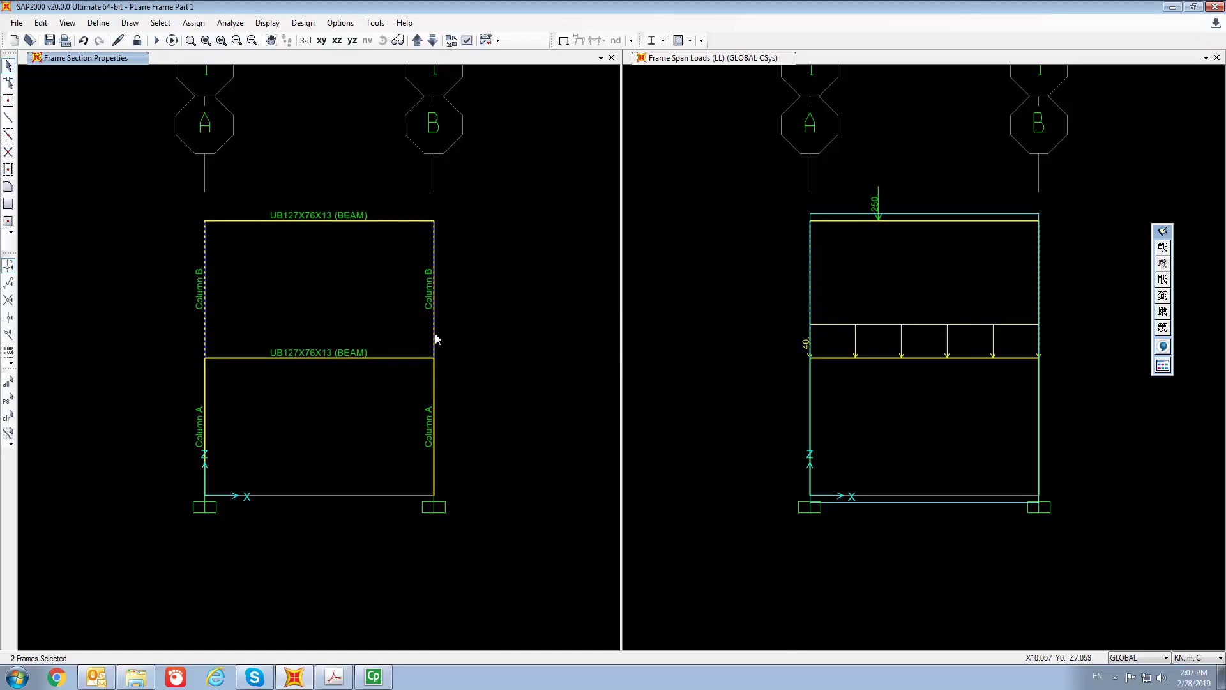
left_click(203, 384)
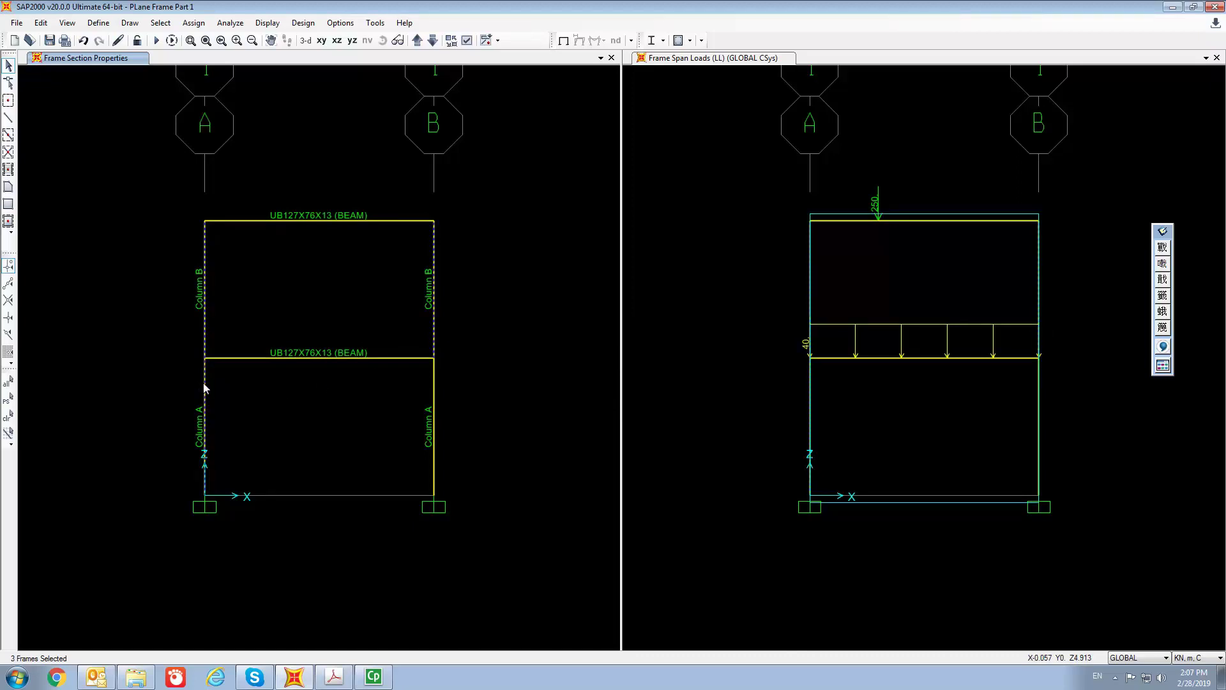
left_click(434, 394)
left_click(194, 24)
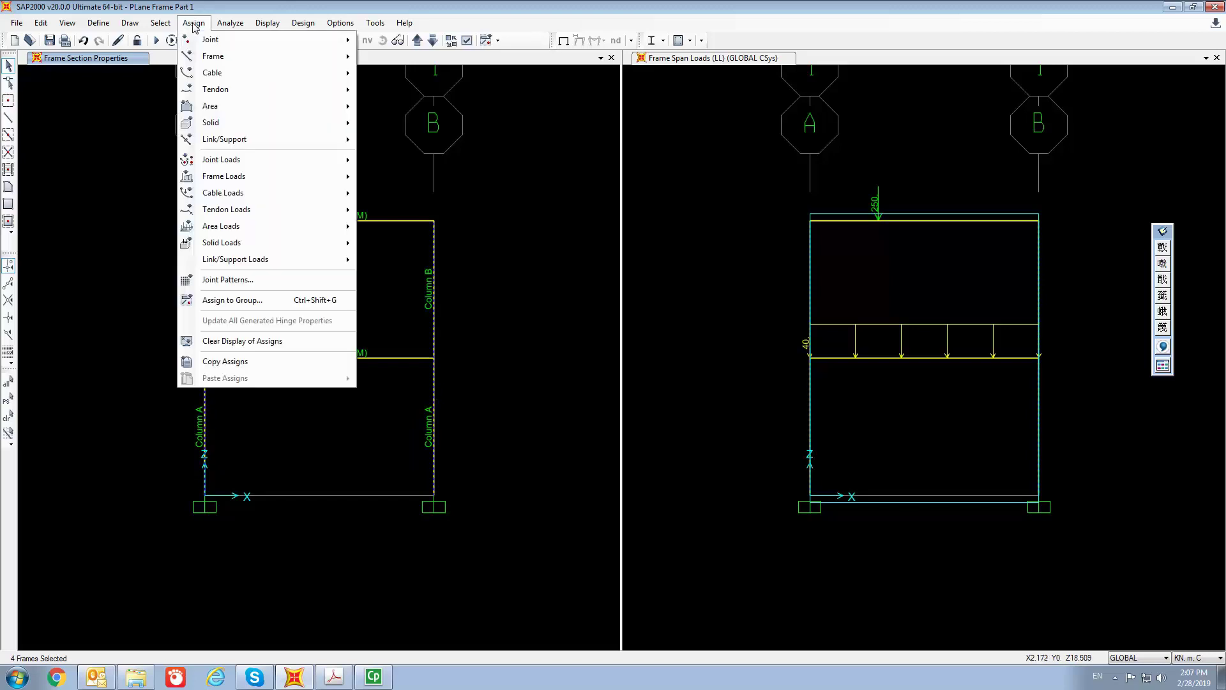
mouse_move(217, 58)
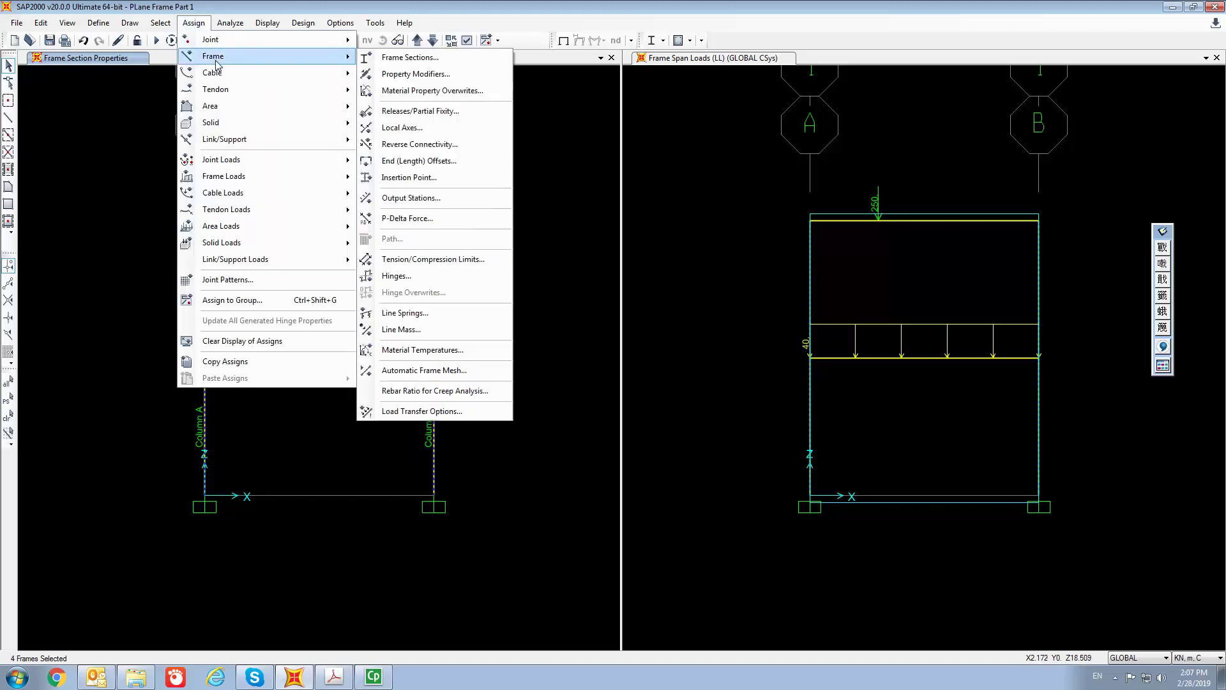
left_click(417, 61)
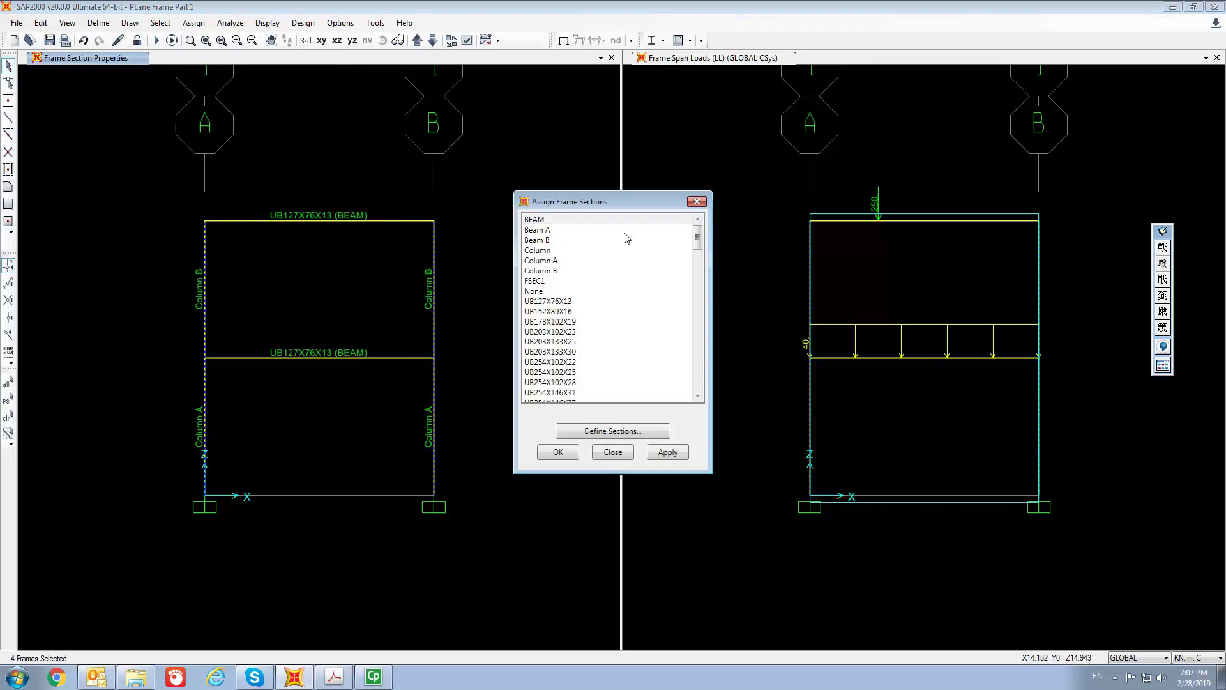
left_click(554, 252)
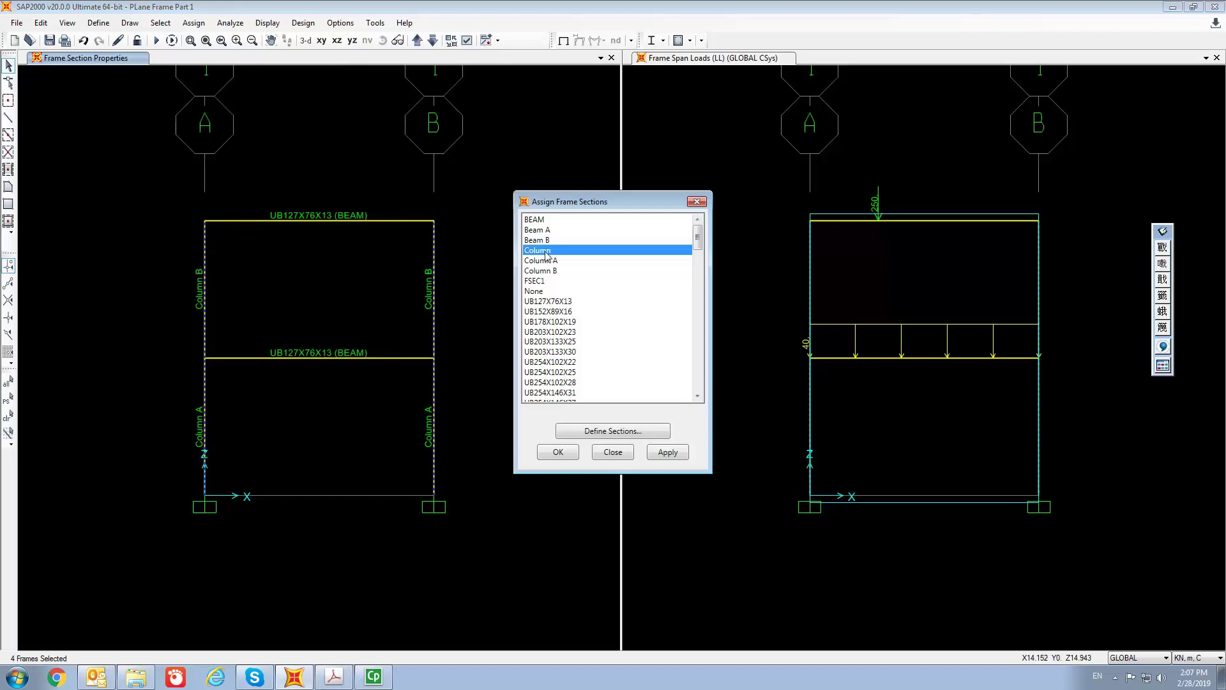
left_click(559, 452)
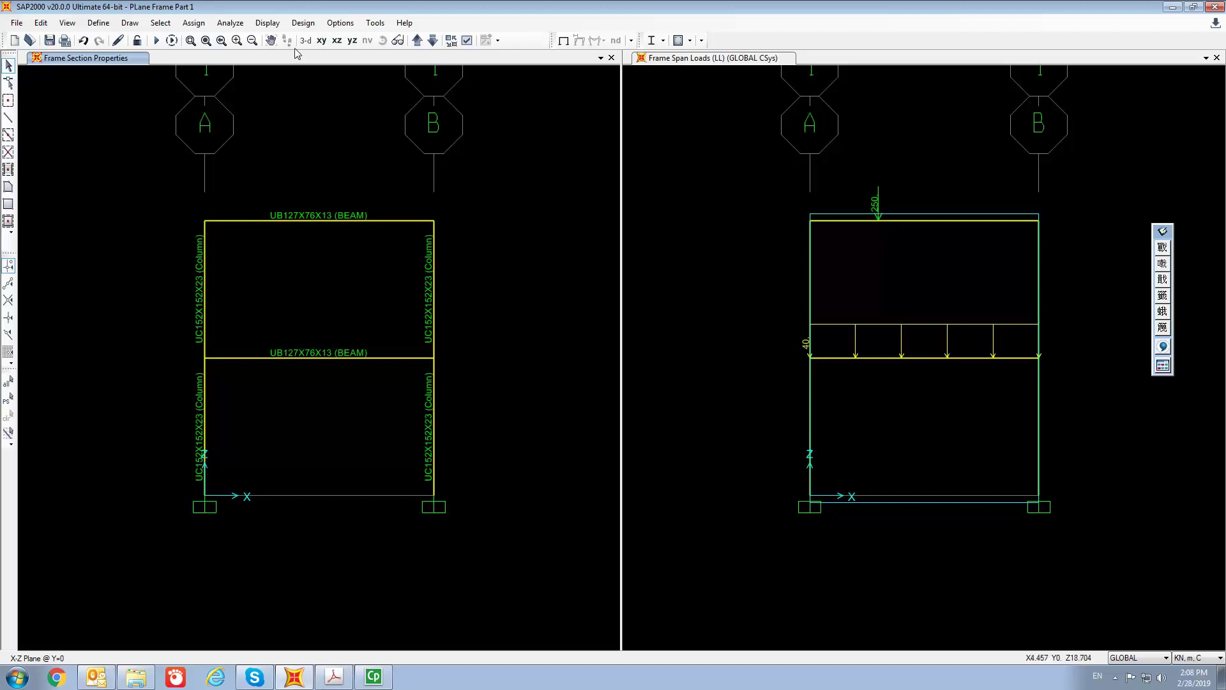
Run the analysis of the frame for the DEAD, LL and WL load cases
left_click(231, 23)
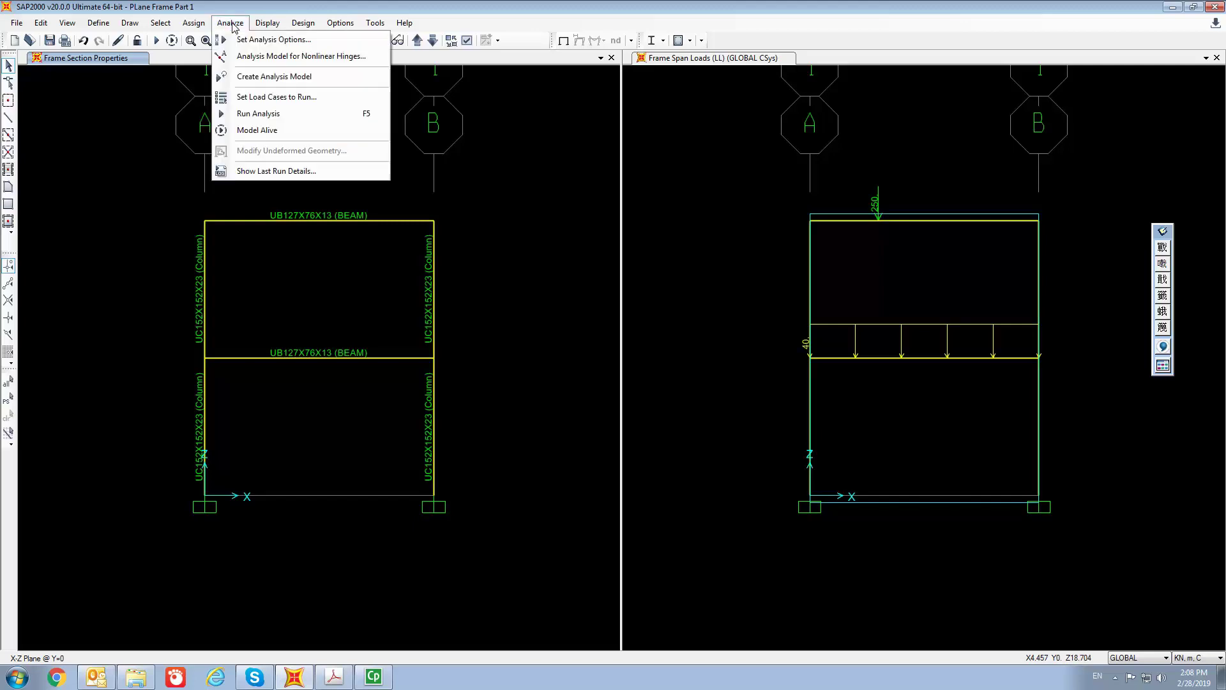
left_click(261, 114)
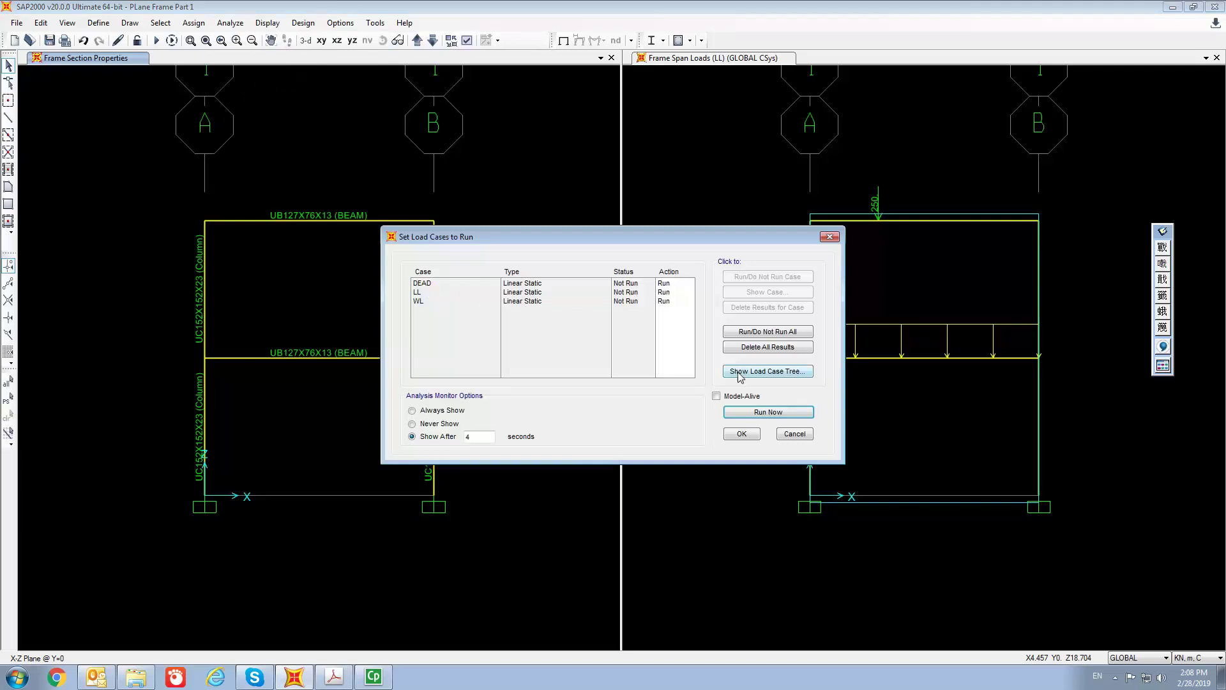
left_click(769, 413)
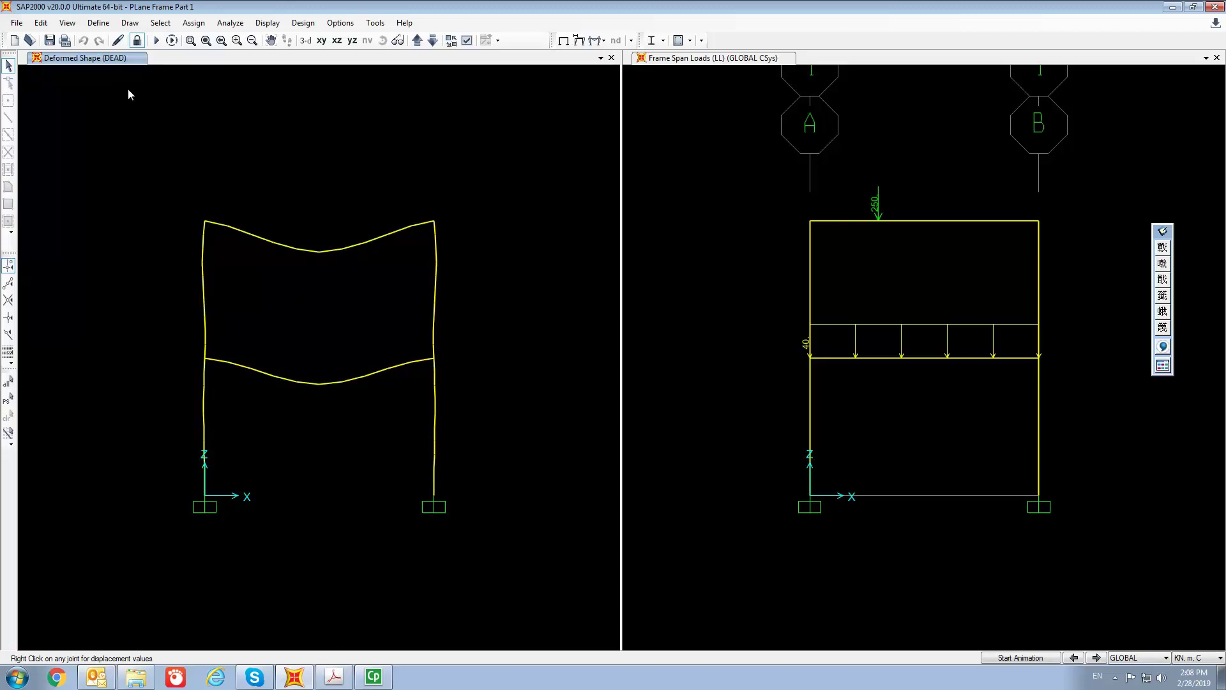
Display the frame's deformed shape for load combination COMB3 with automatic scaling and cubic curve
left_click(268, 24)
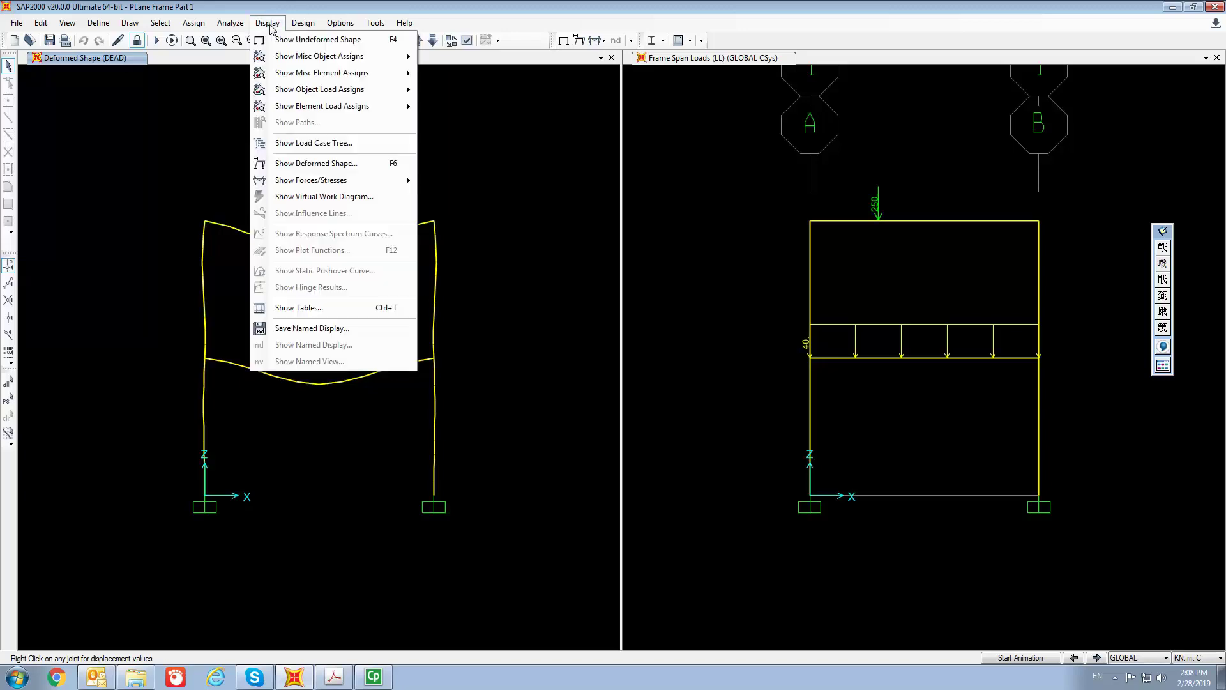
left_click(317, 165)
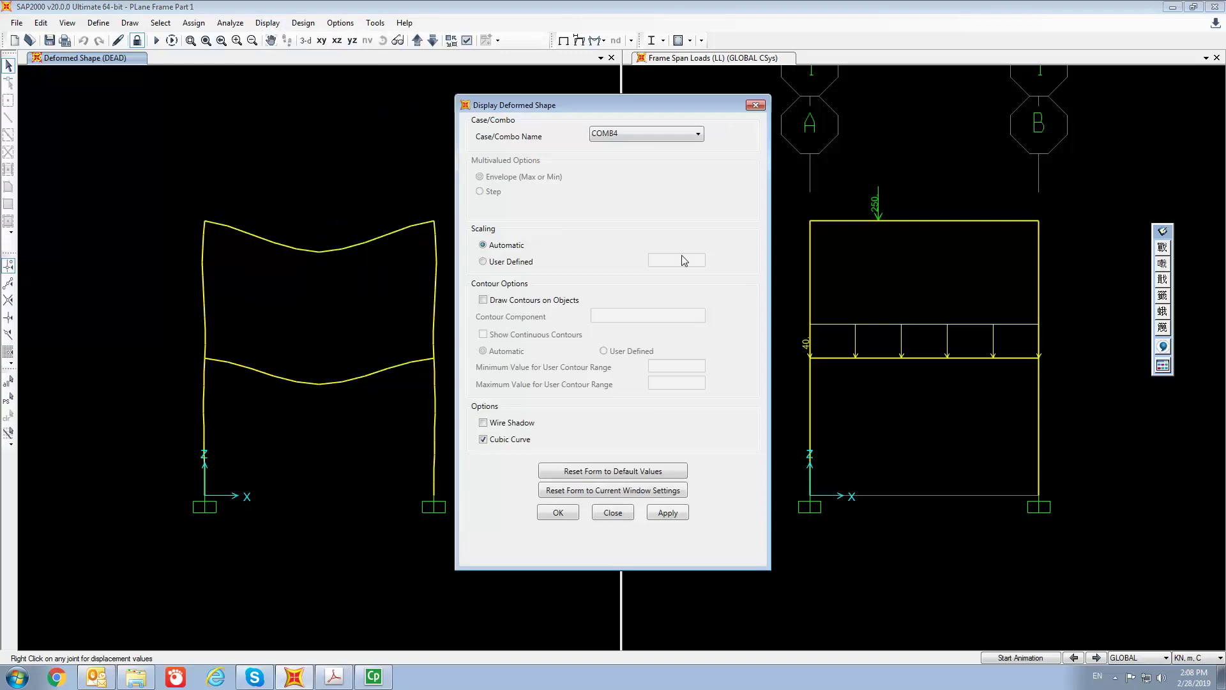
left_click(636, 137)
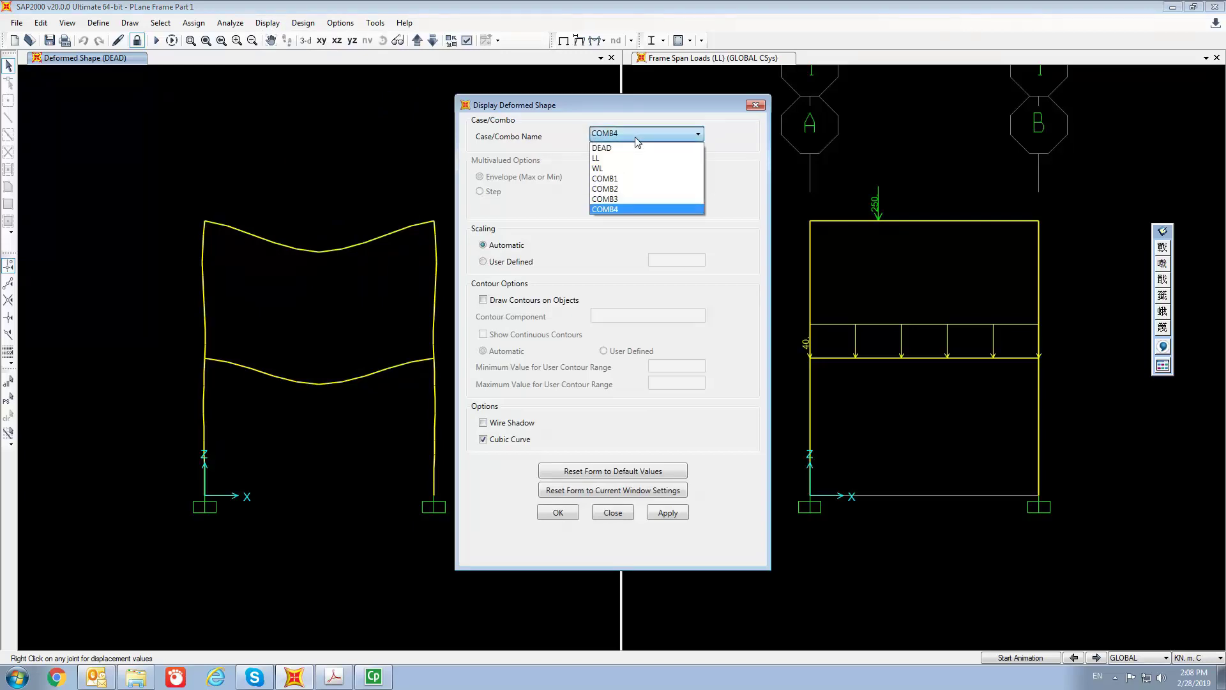
left_click(630, 198)
left_click(567, 512)
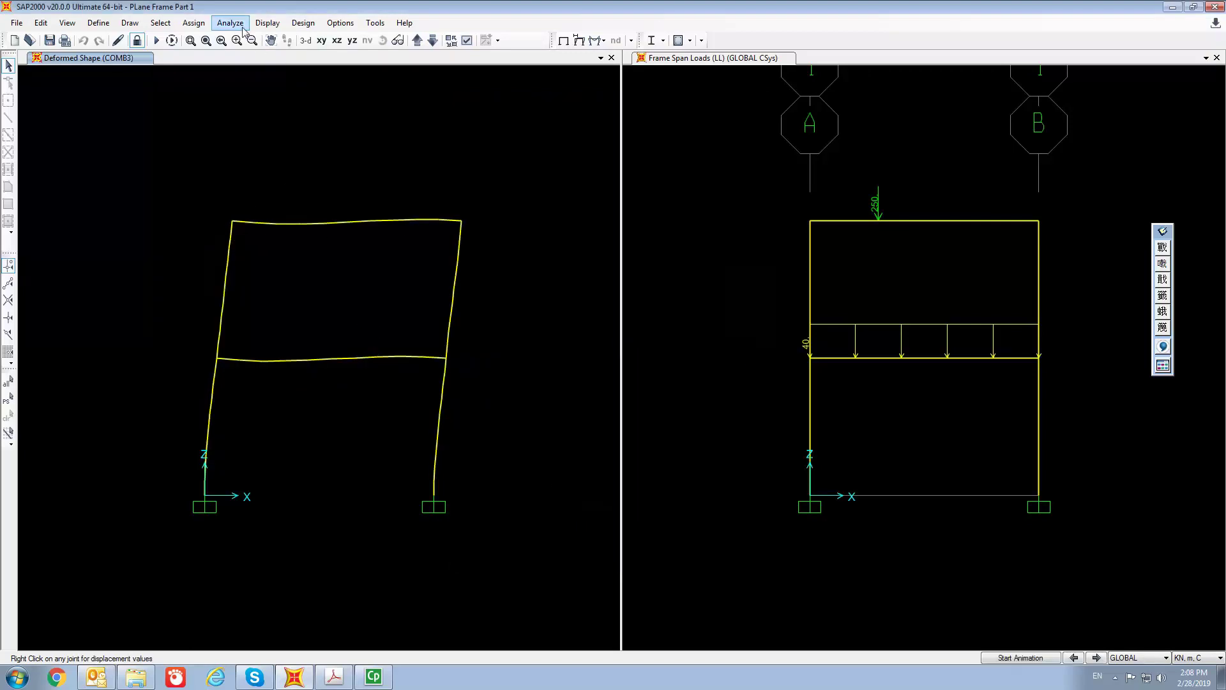
Display the filled Moment 3-3 diagram of the frame members for load combination COMB4
left_click(267, 23)
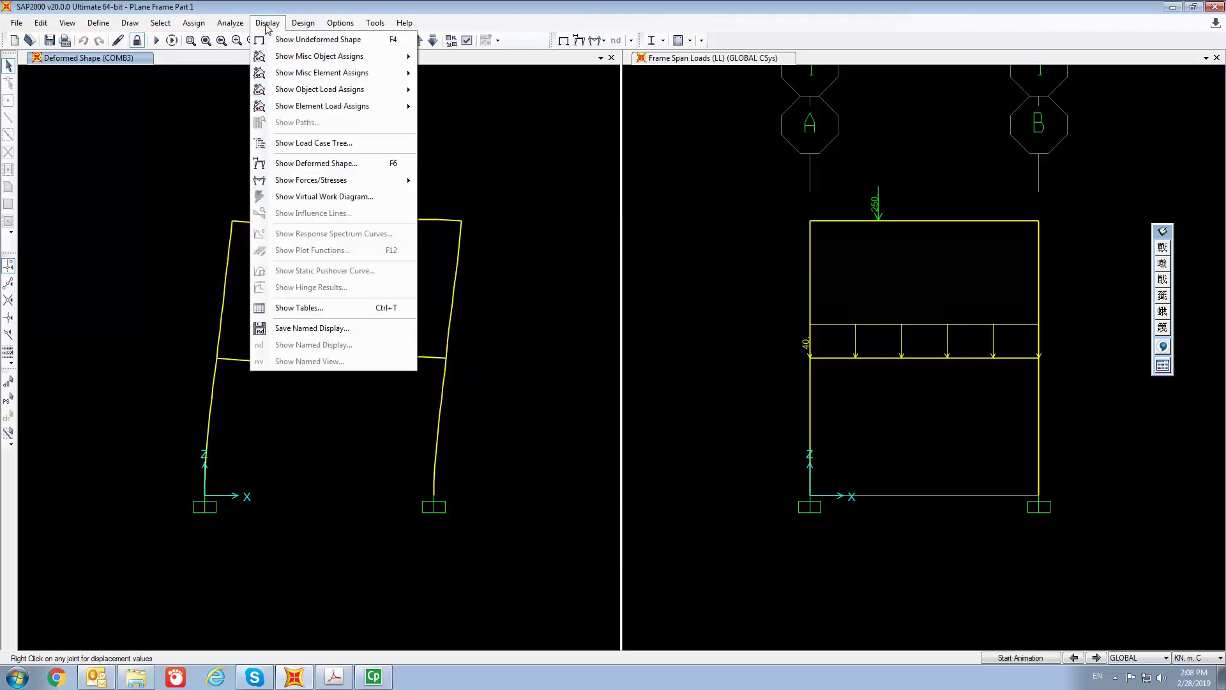
mouse_move(318, 182)
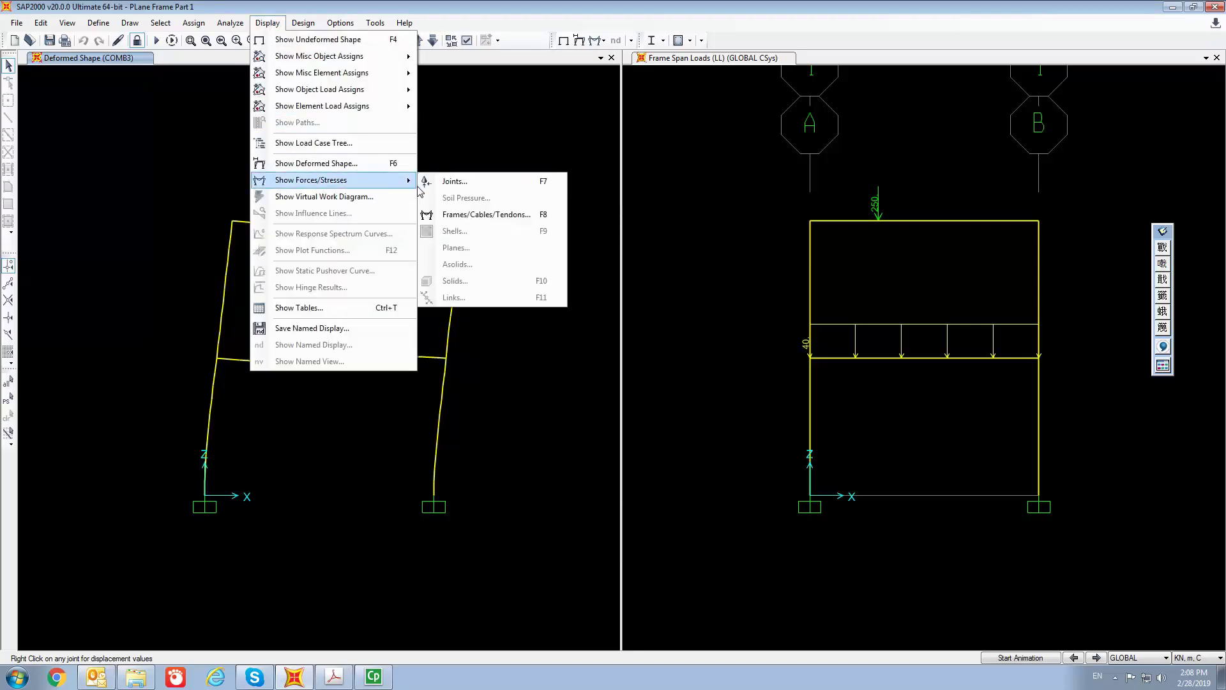
left_click(460, 216)
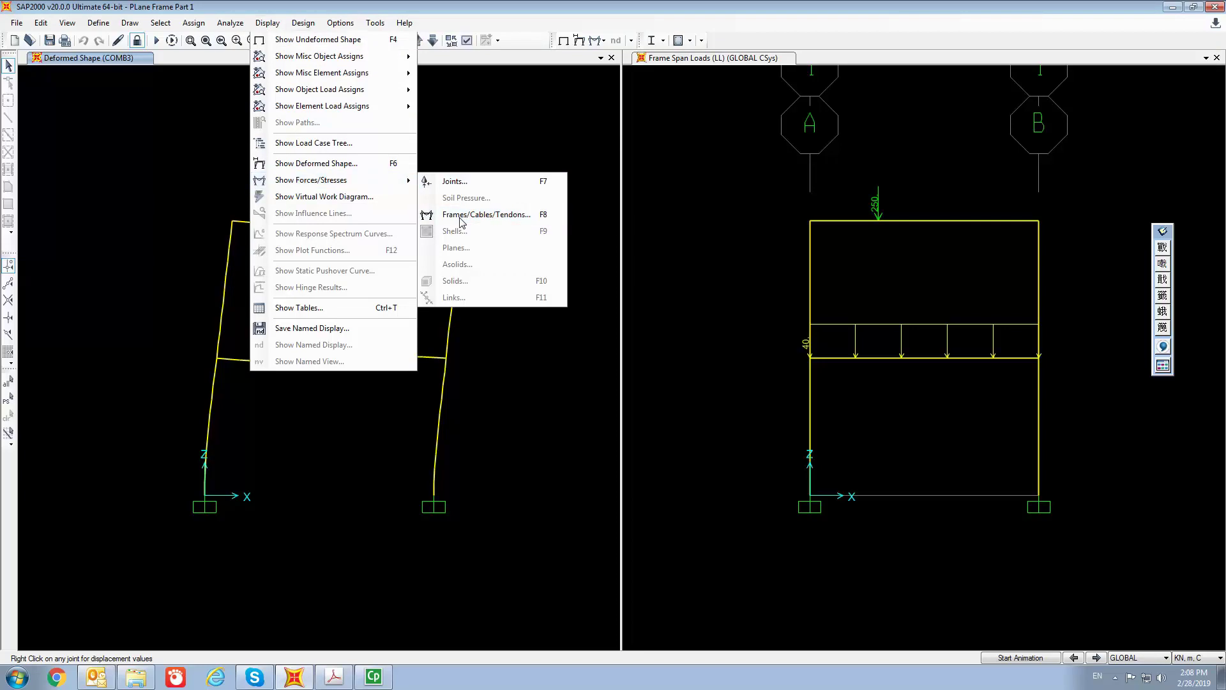
left_click_drag(576, 133, 608, 102)
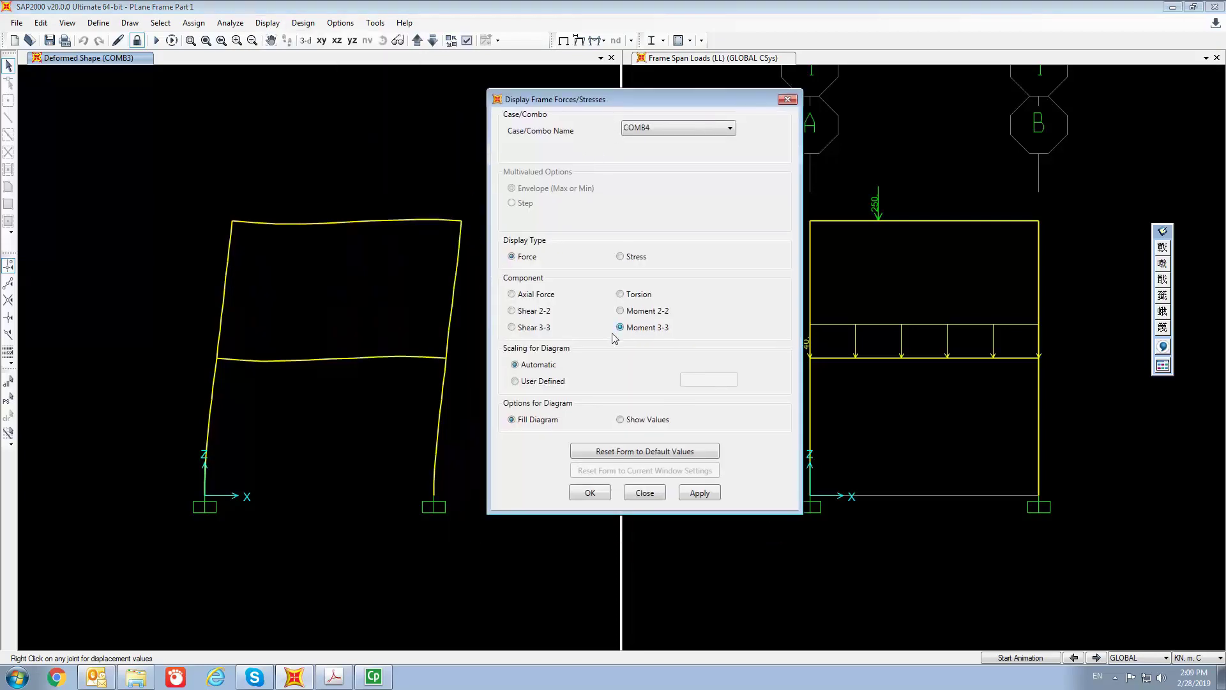
left_click(677, 129)
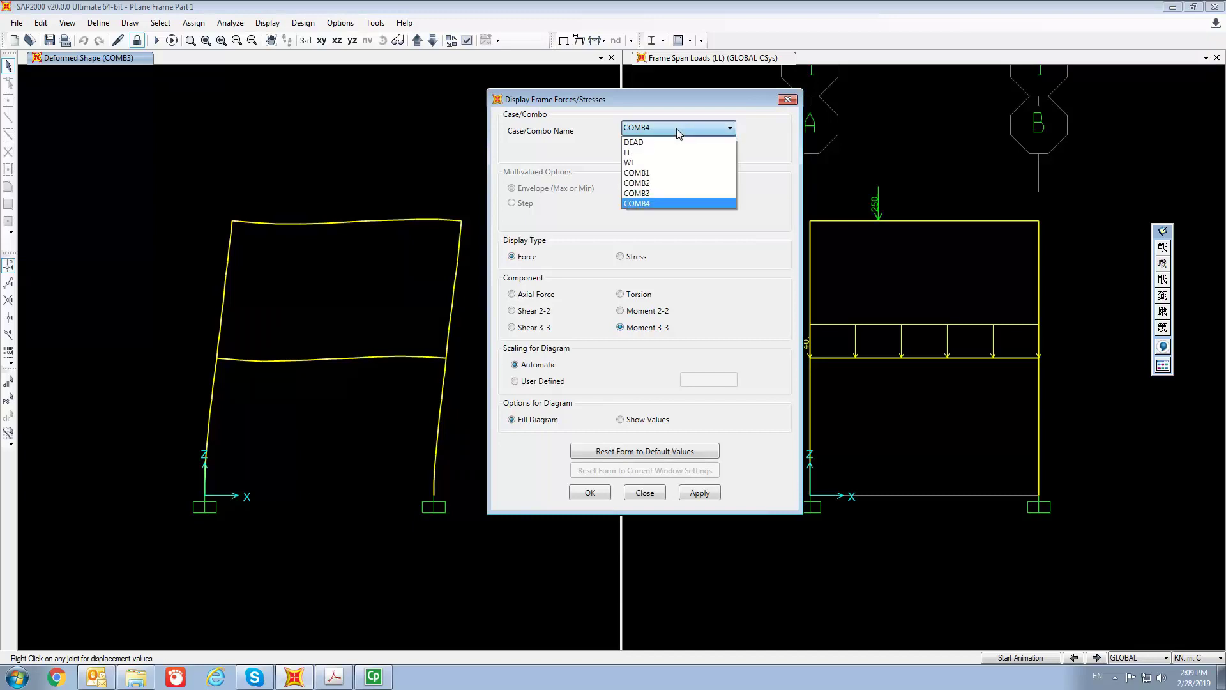
left_click(662, 203)
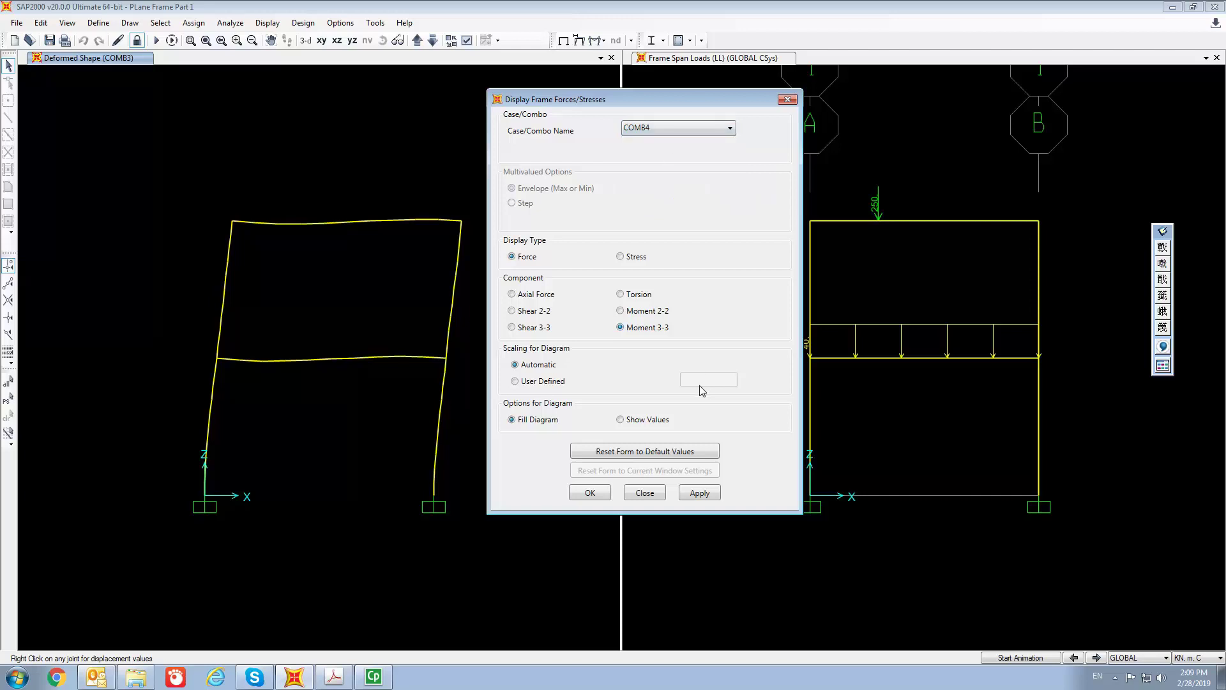
left_click(591, 492)
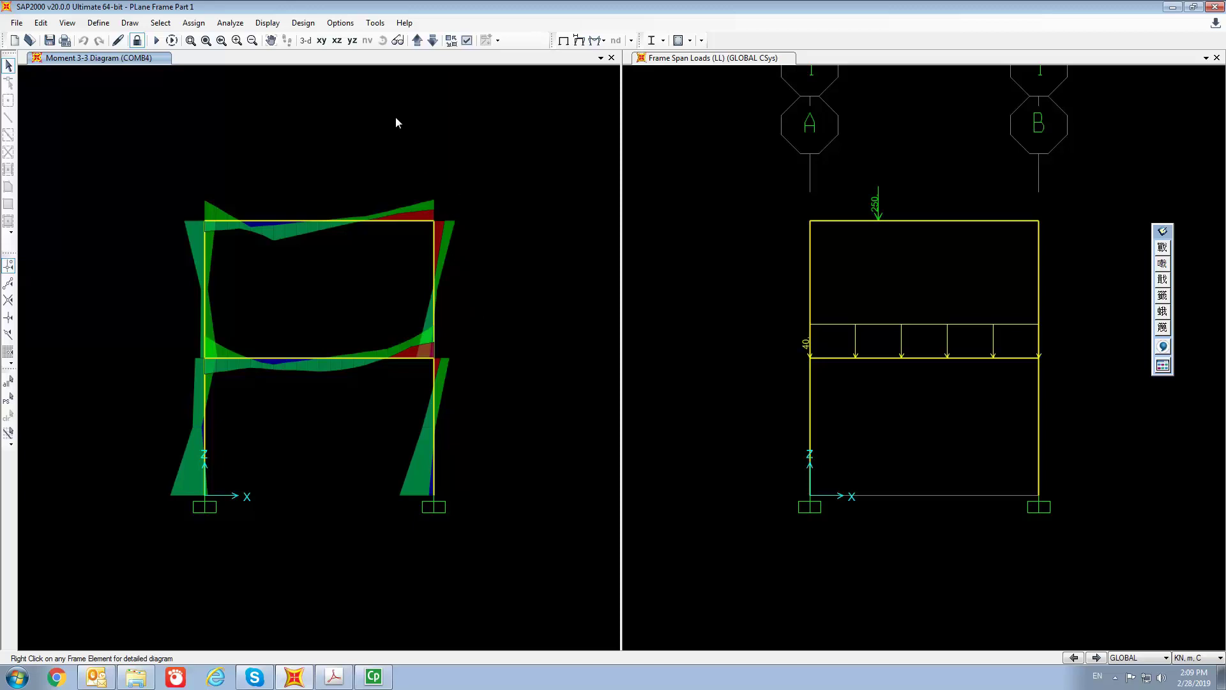
Set the steel frame design code to BS5950 2000, keeping its default preferences
left_click(311, 27)
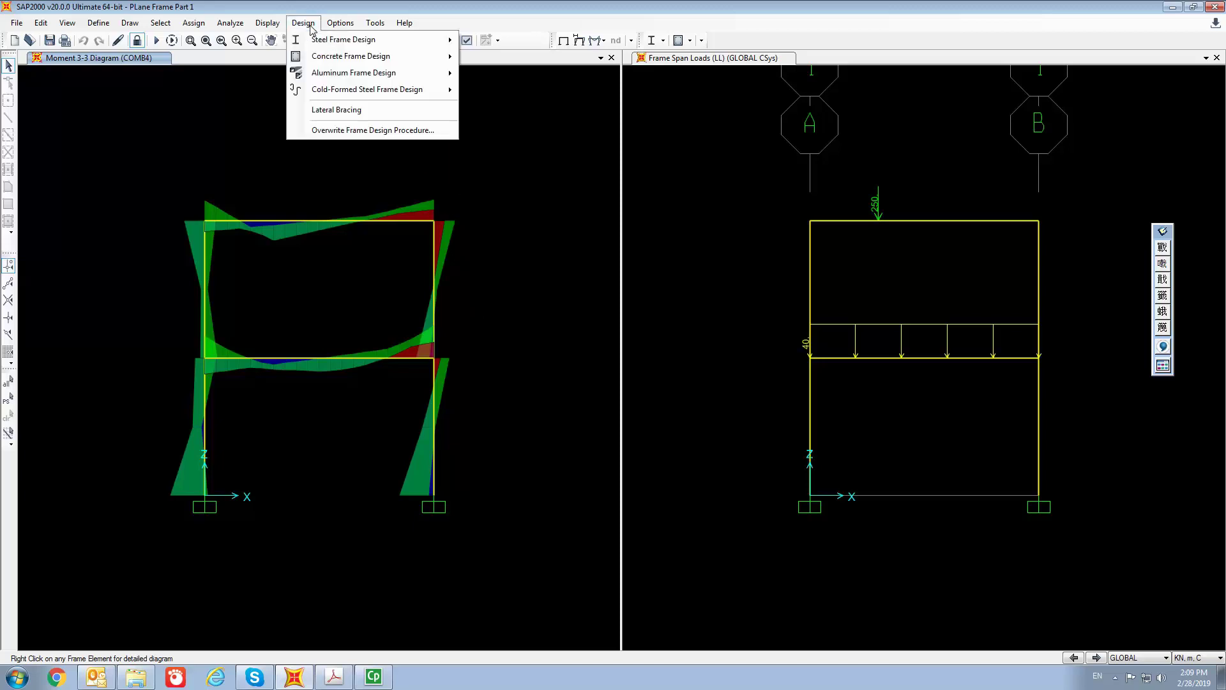
mouse_move(329, 48)
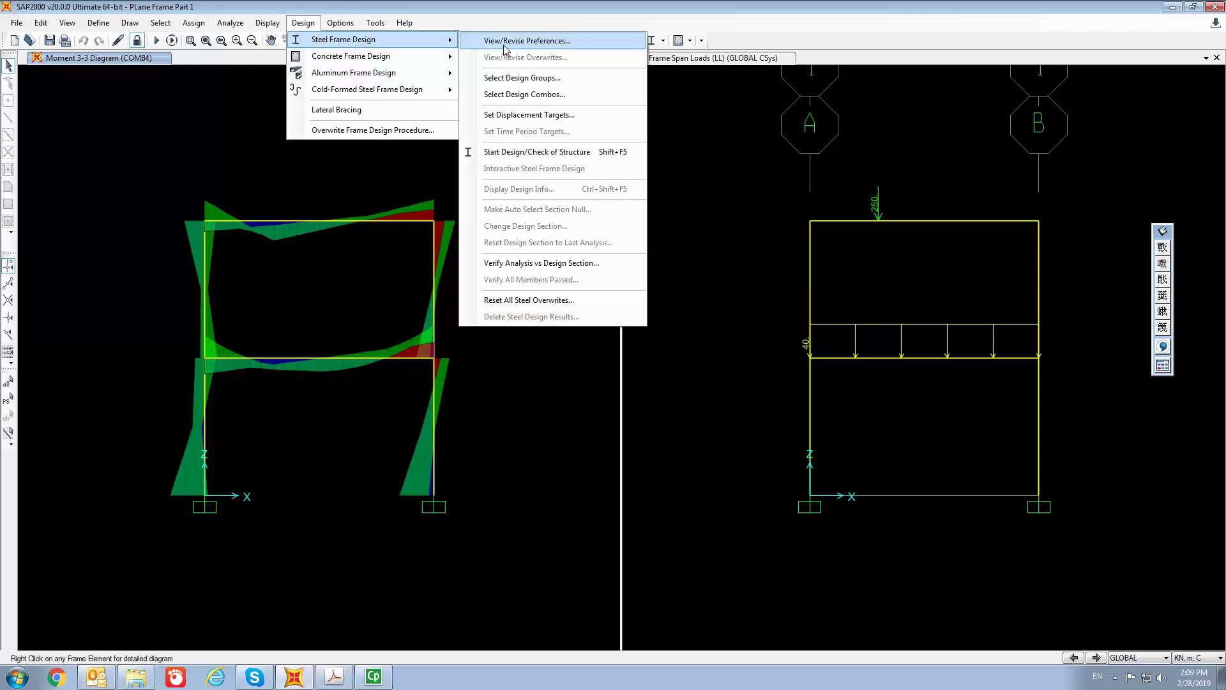
left_click(533, 40)
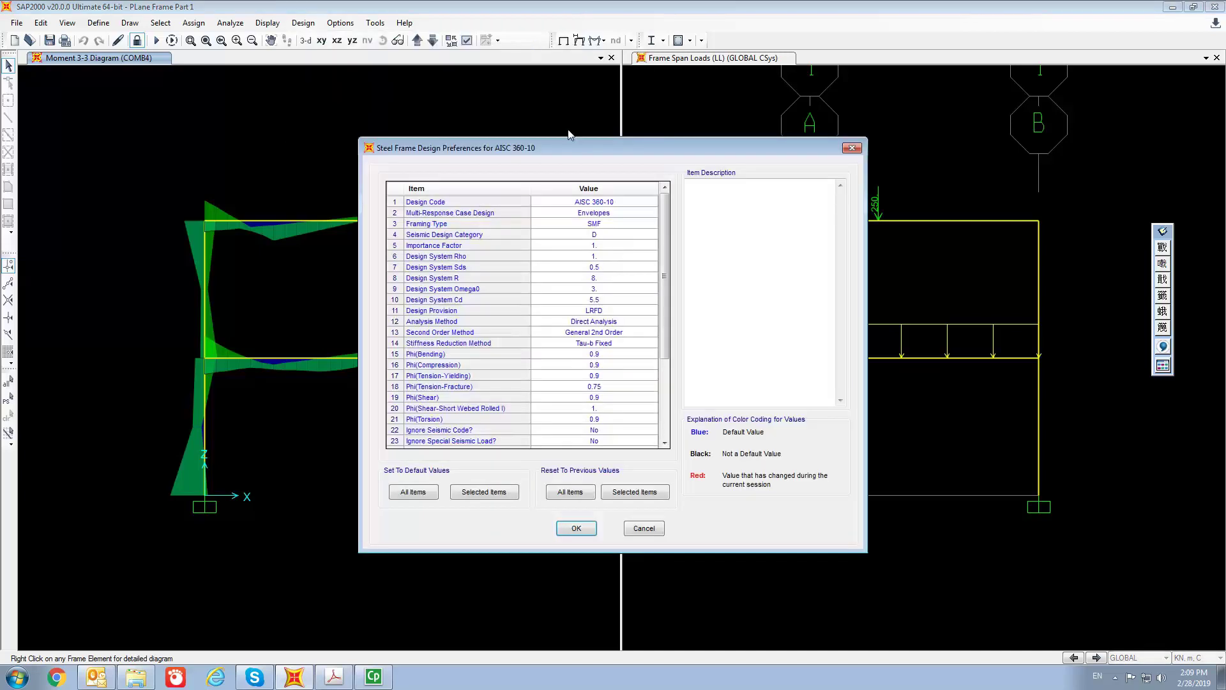
left_click_drag(569, 144, 558, 126)
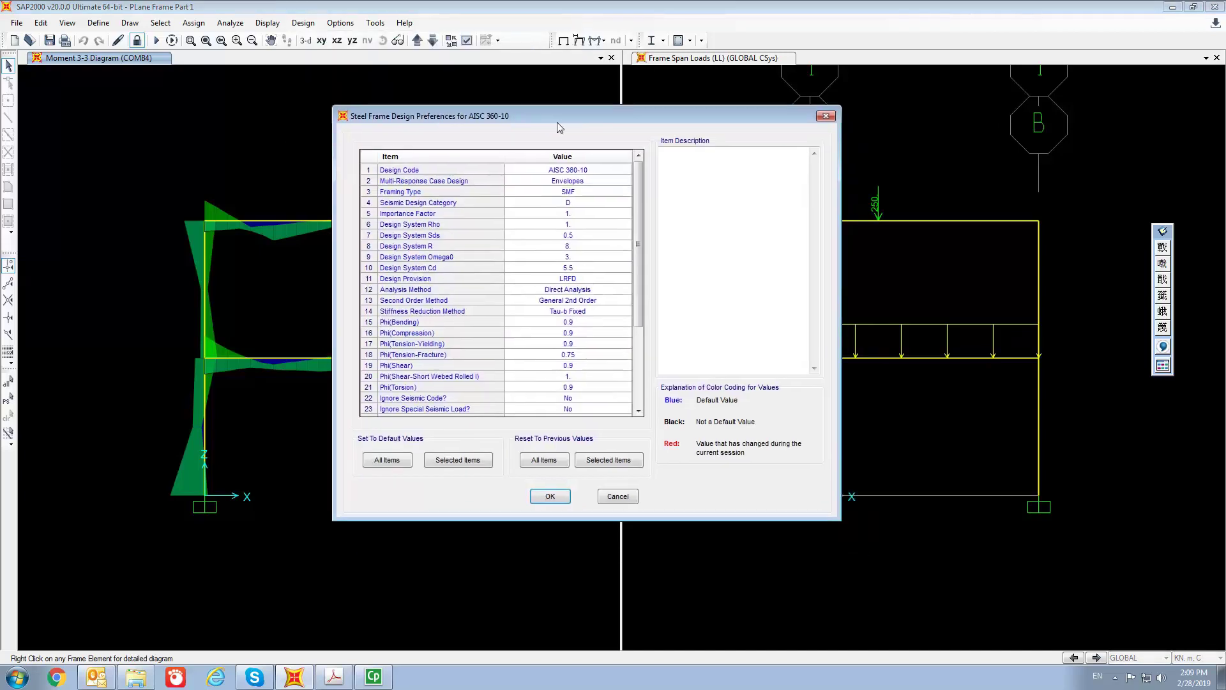
left_click(589, 174)
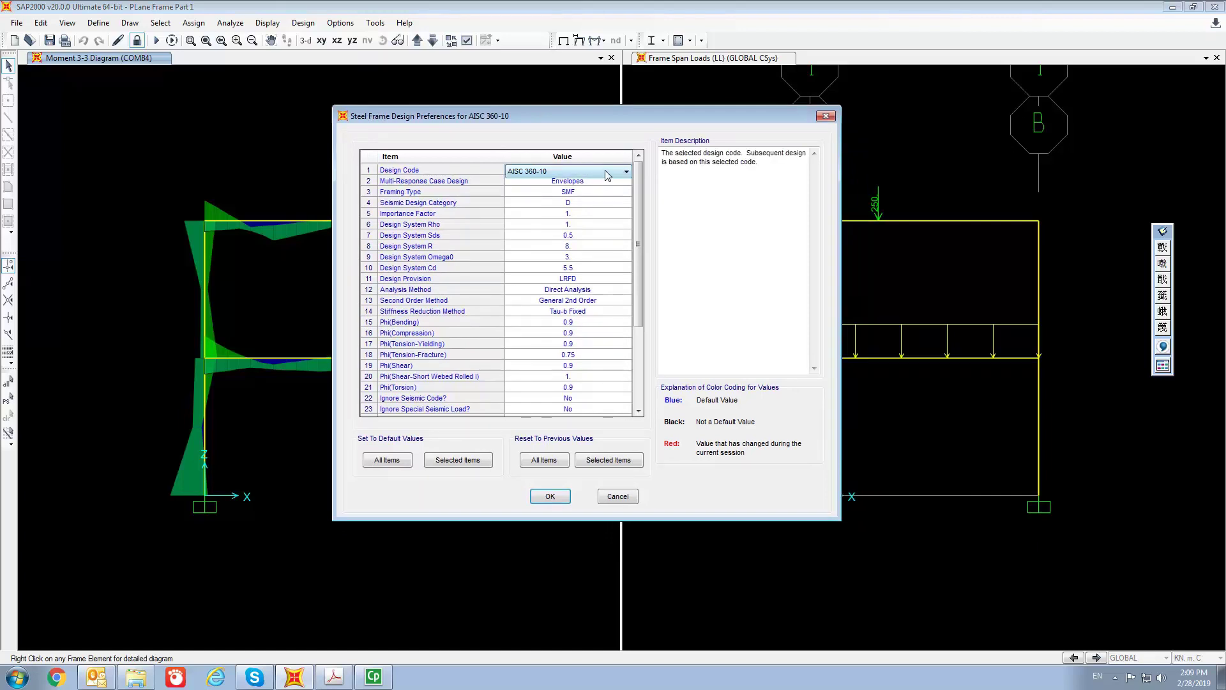
left_click(607, 173)
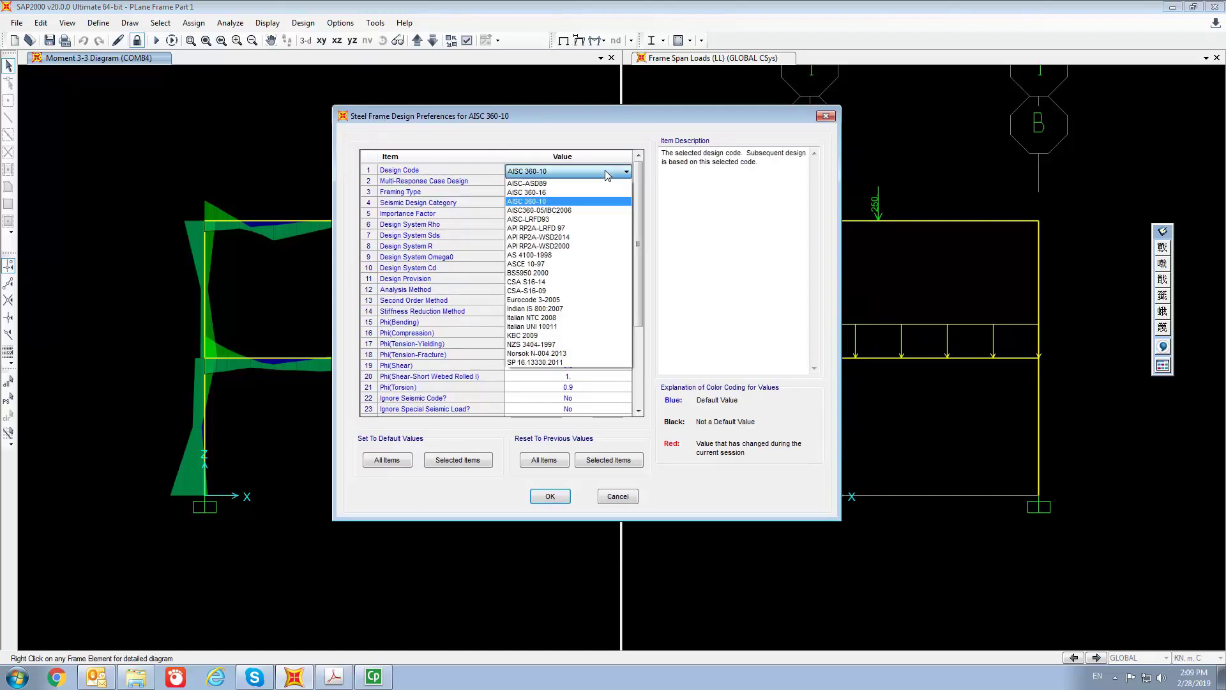
left_click(528, 276)
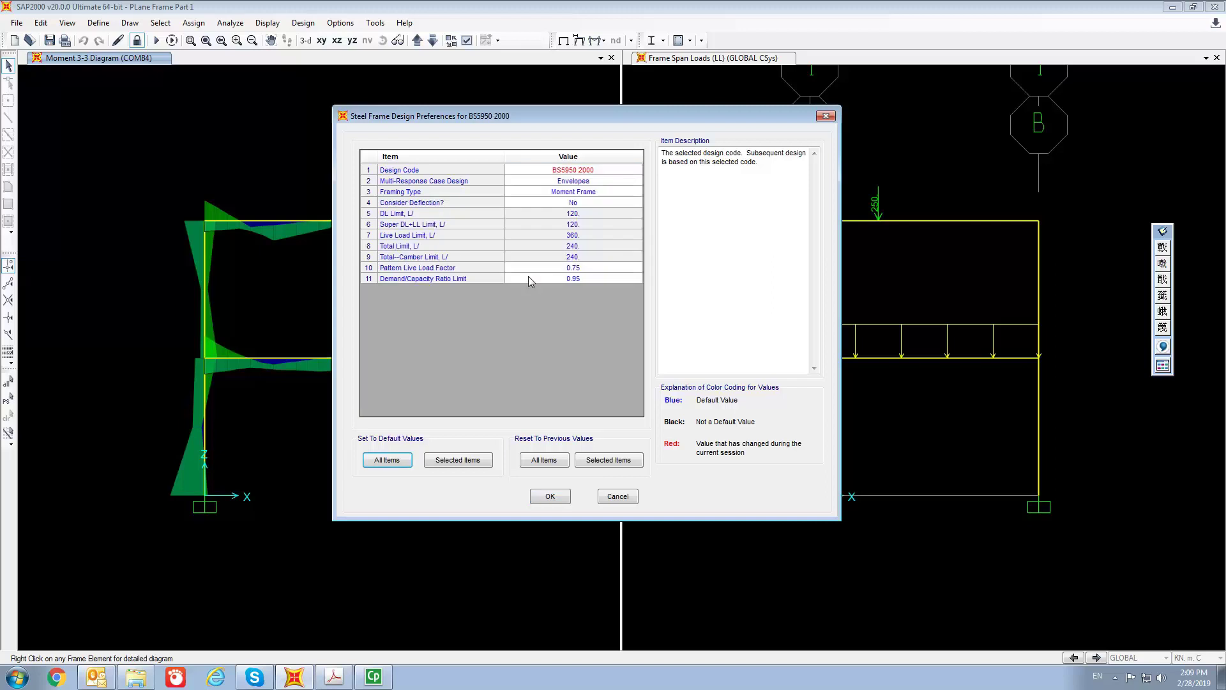
left_click(551, 503)
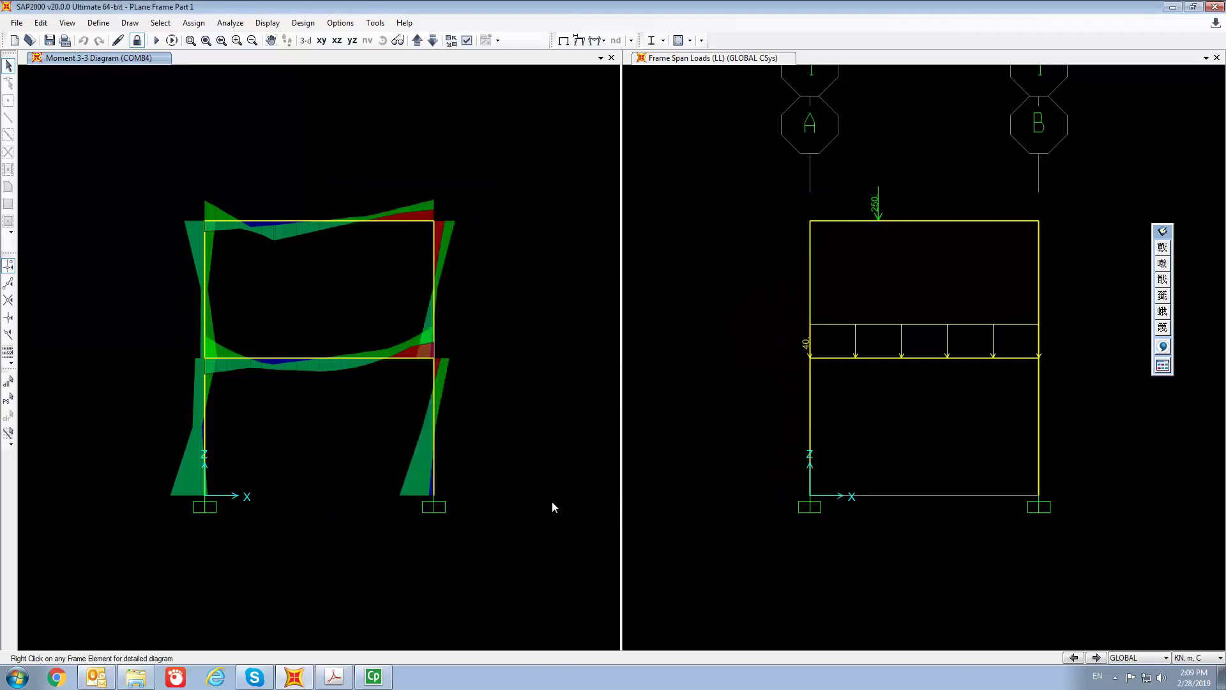
Add COMB4 as the strength design load combination and disable automatic generation of code-based design combinations
left_click(303, 23)
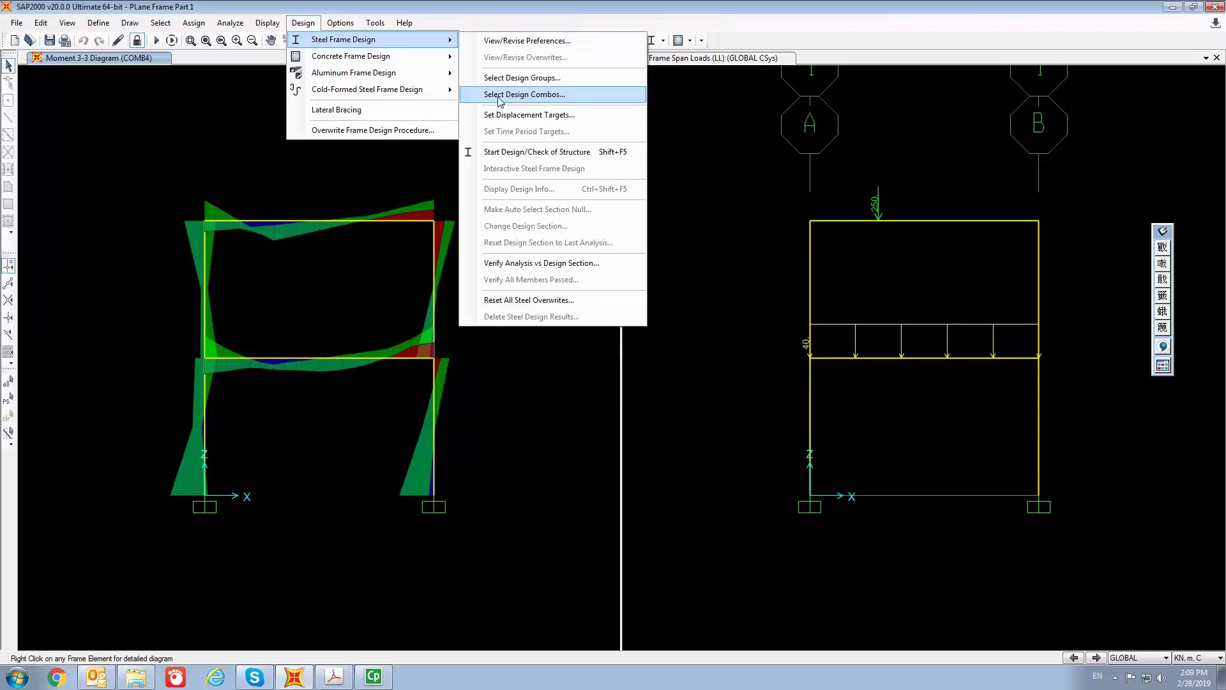
left_click(540, 99)
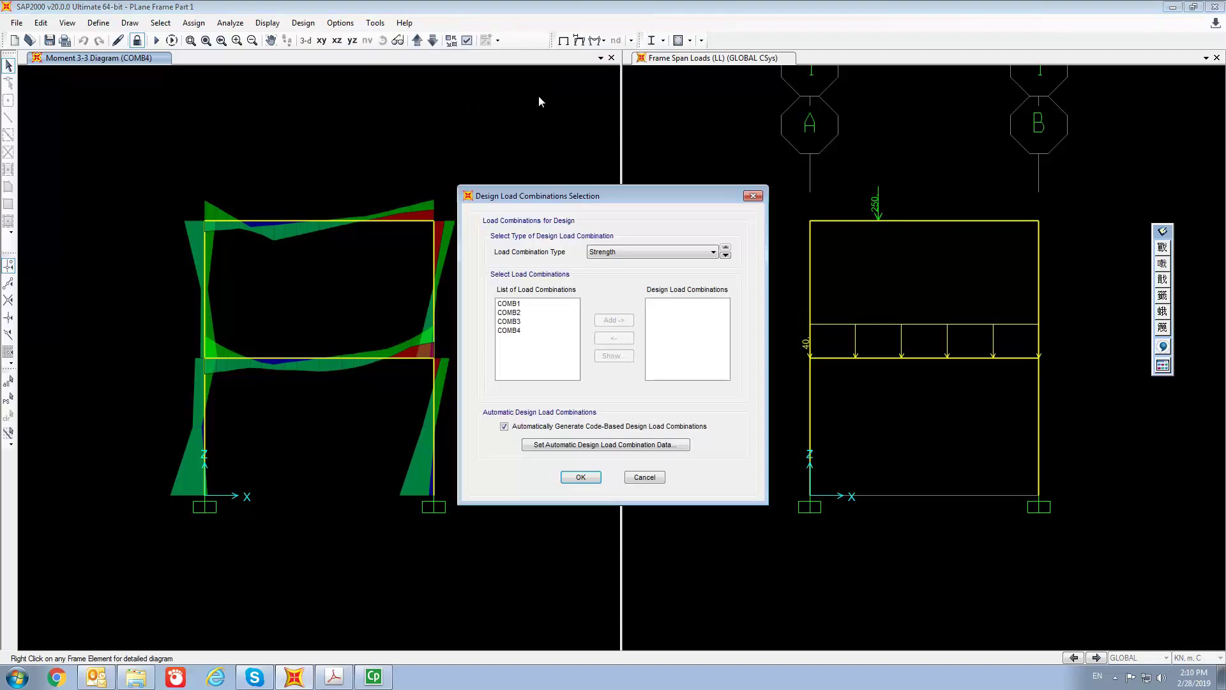
left_click(515, 330)
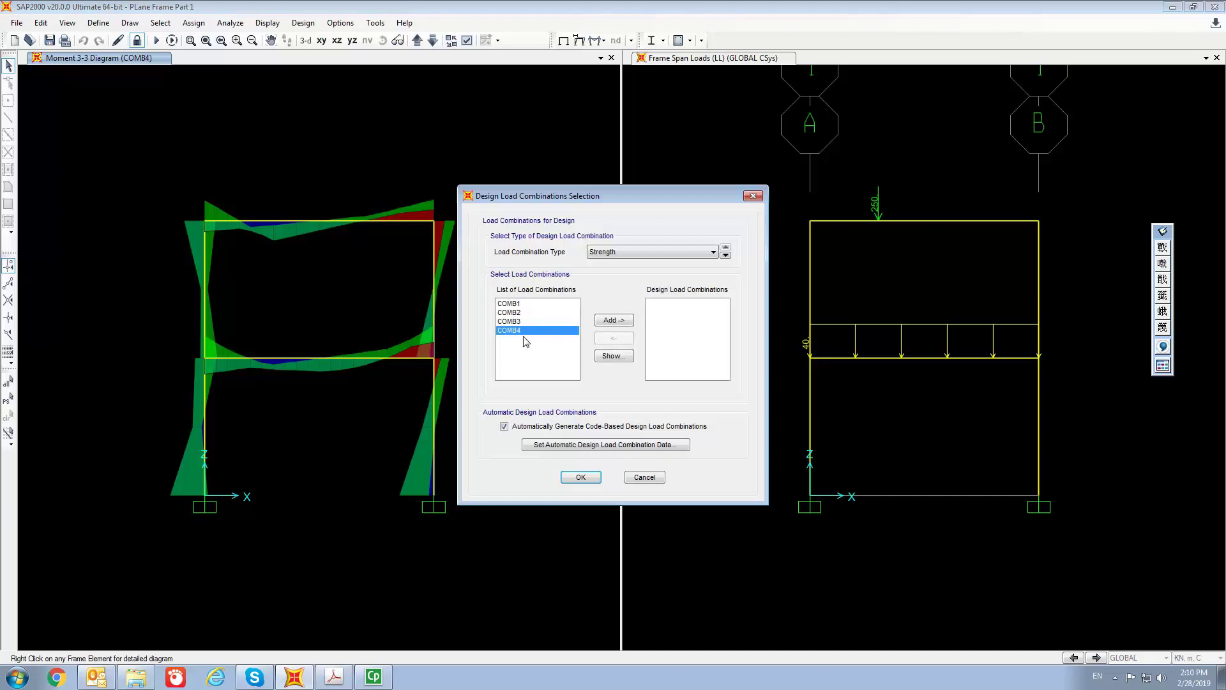
left_click(614, 320)
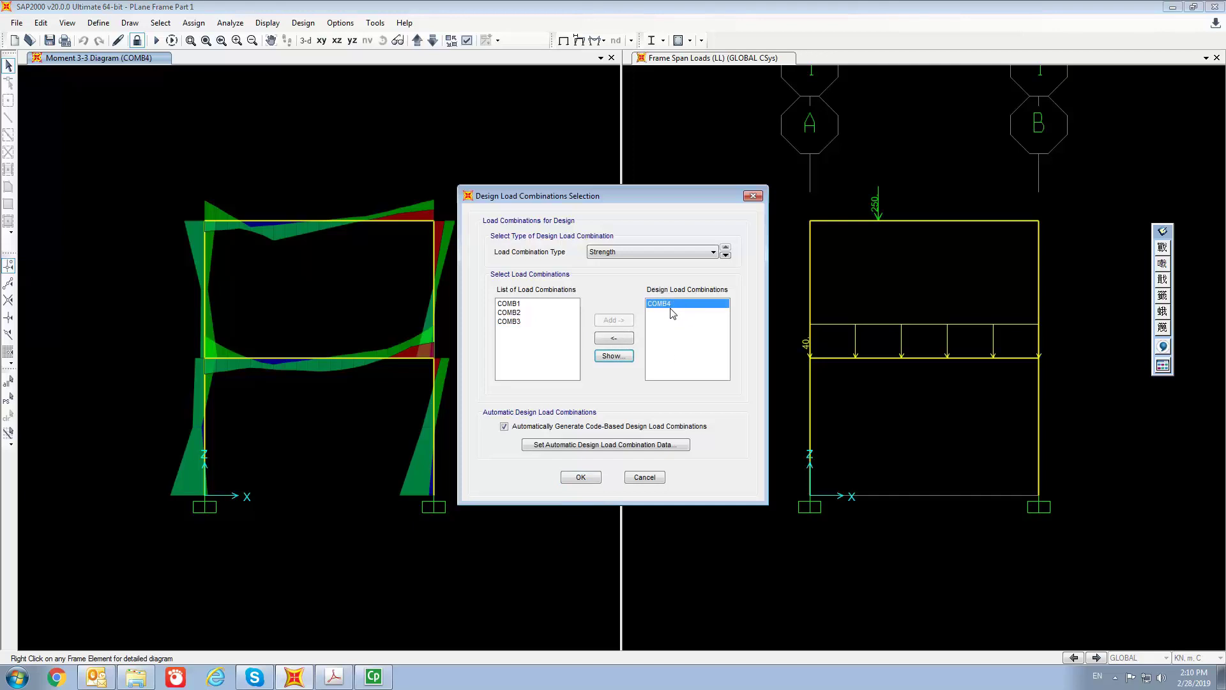
left_click(507, 429)
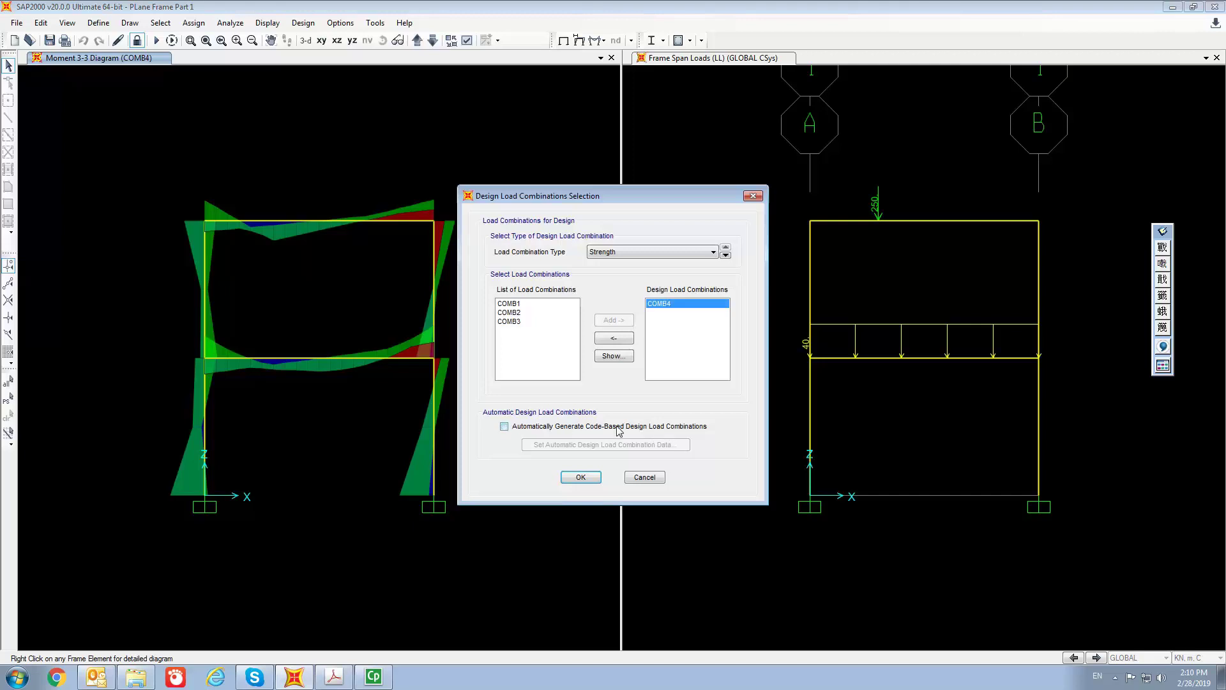
left_click(581, 478)
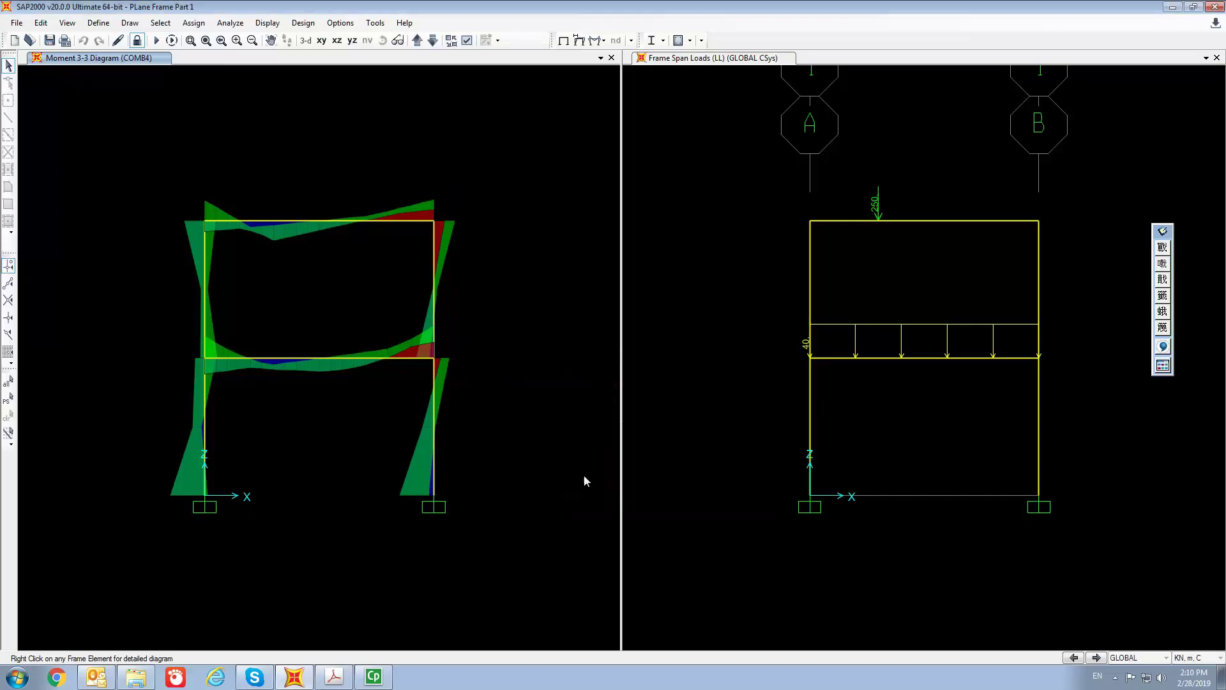
Run the steel frame design check of the structure
left_click(303, 23)
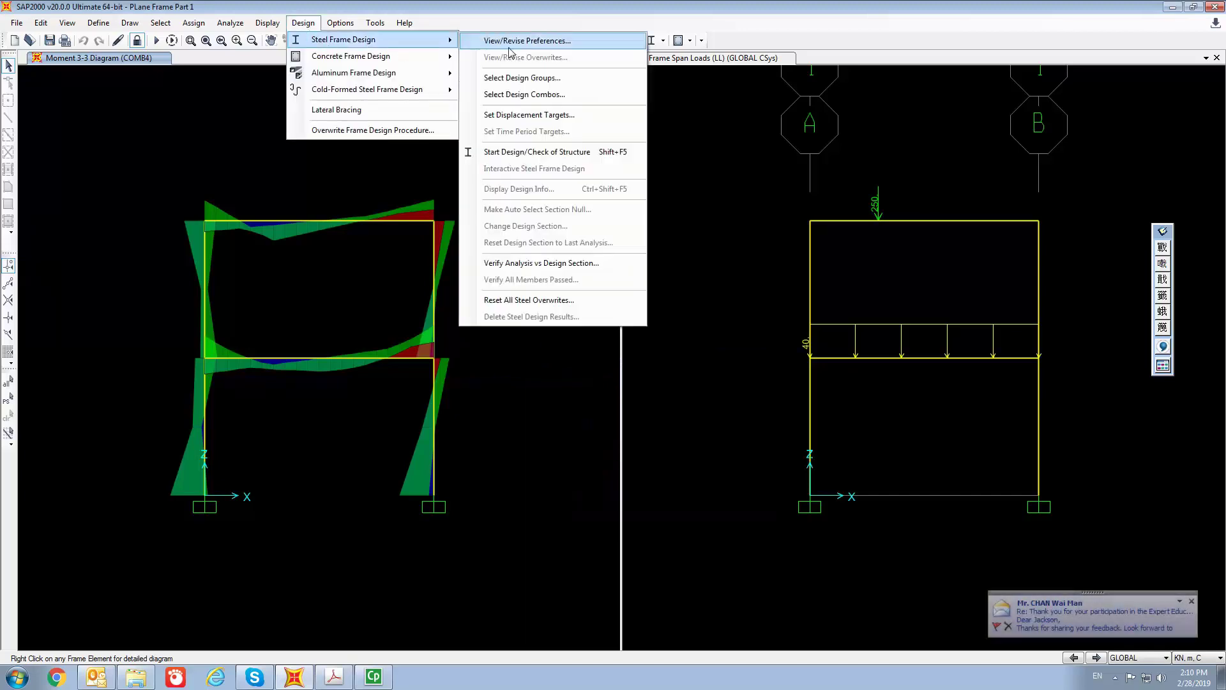
left_click(562, 153)
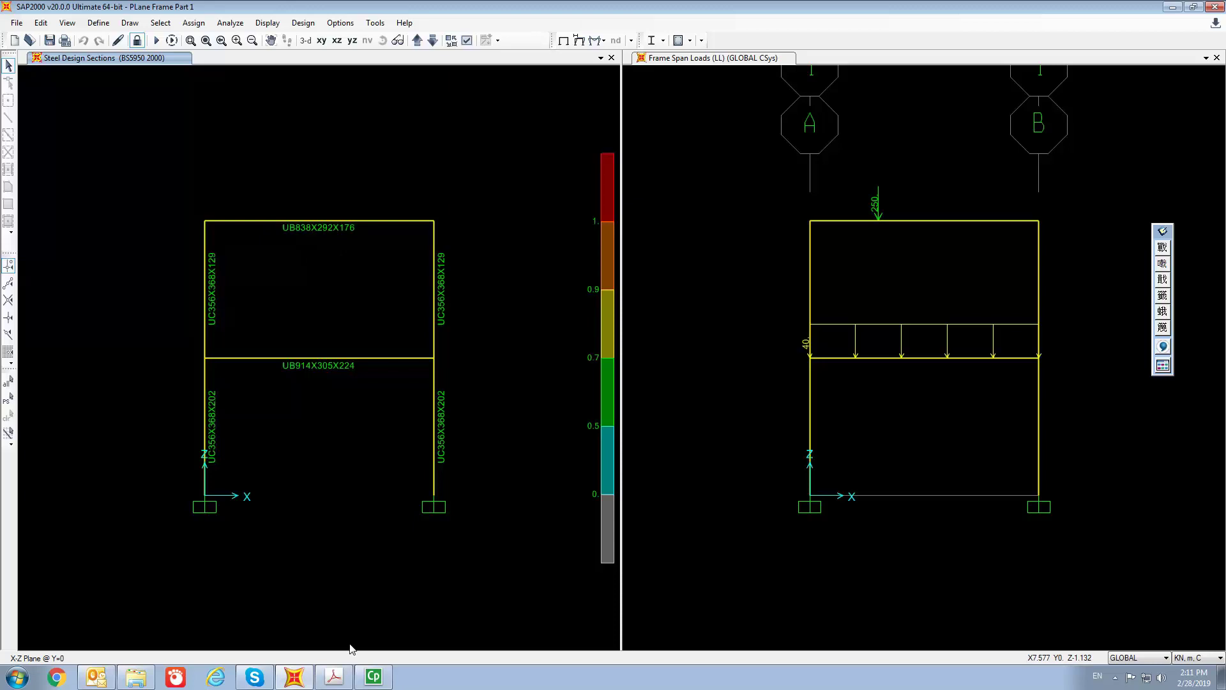
Switch to british-steel-sections-datasheets.pdf in Adobe Acrobat, look up the 838 x 292 x 176 universal beam, and return to SAP2000
left_click(334, 677)
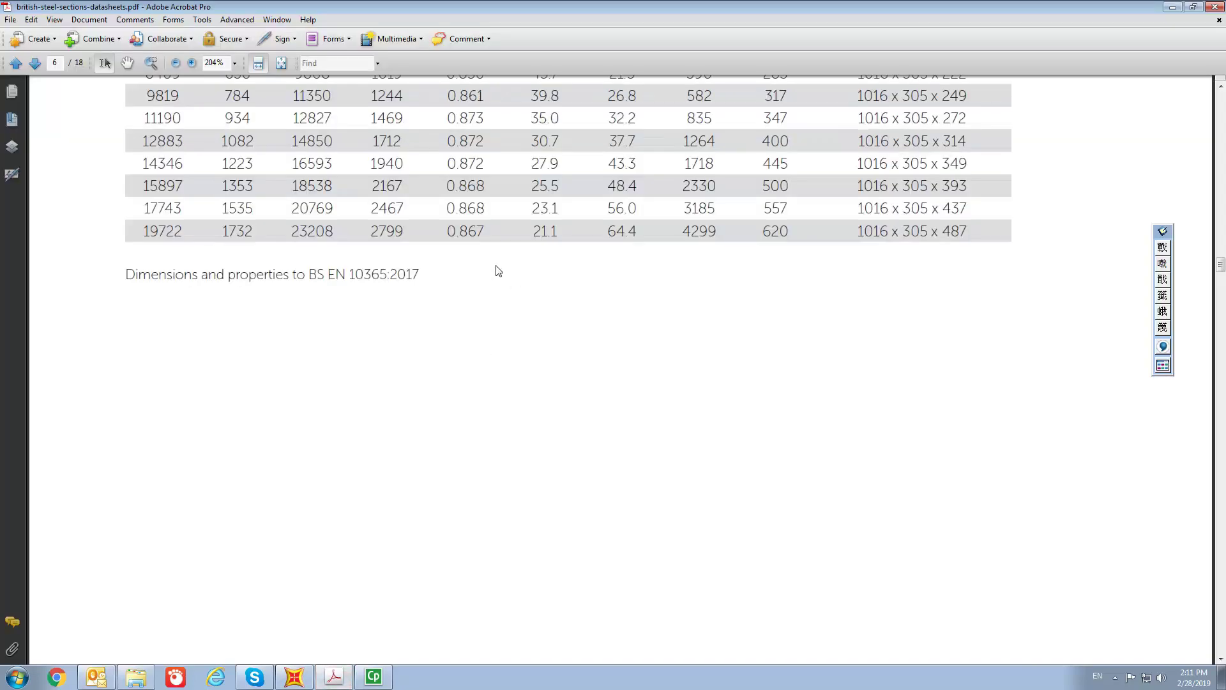
left_click(281, 63)
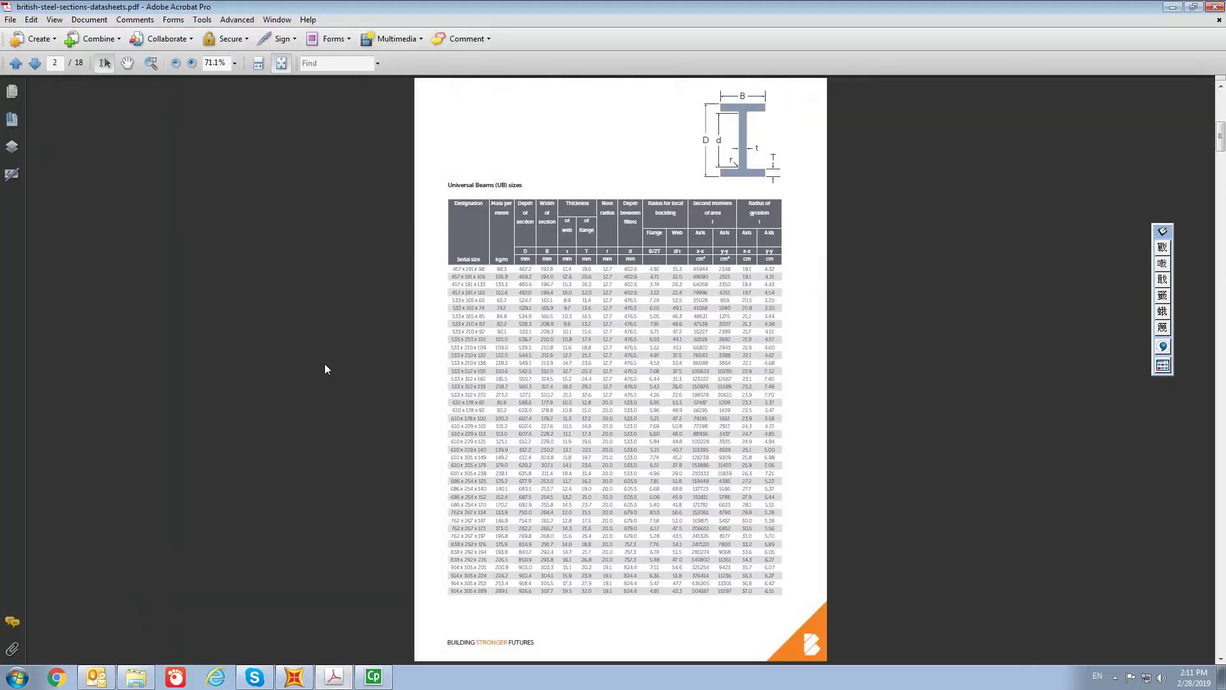
key("Home")
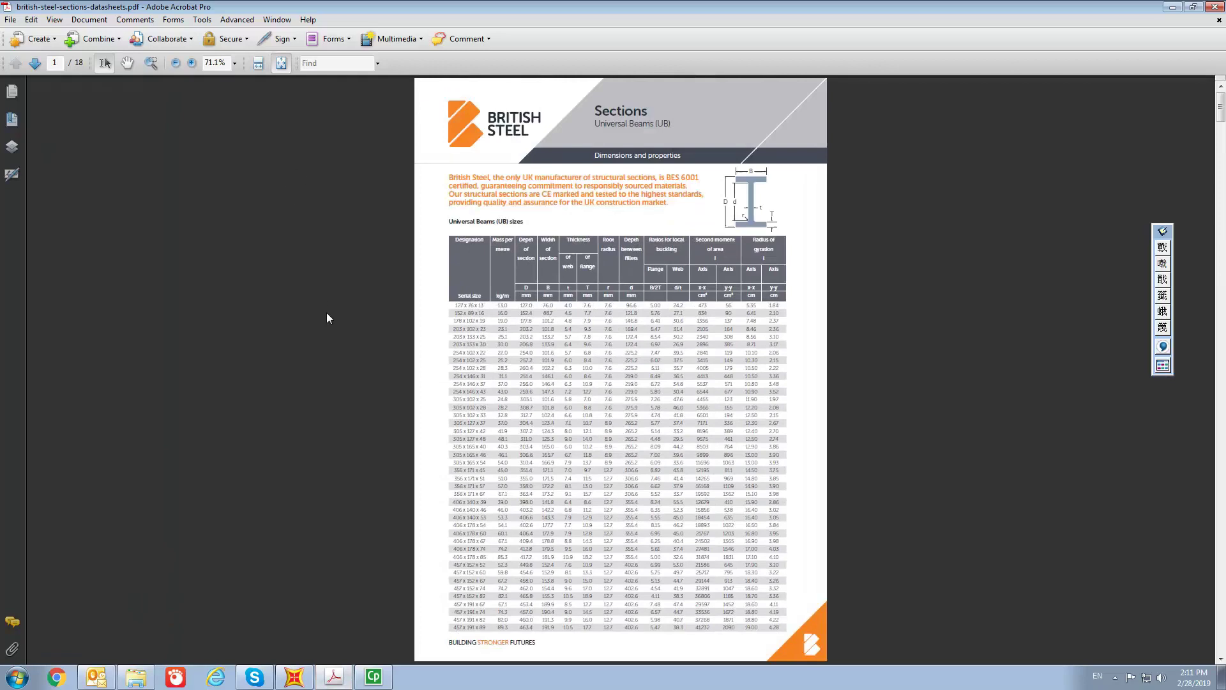
key("Page_Down")
key("Page_Down")
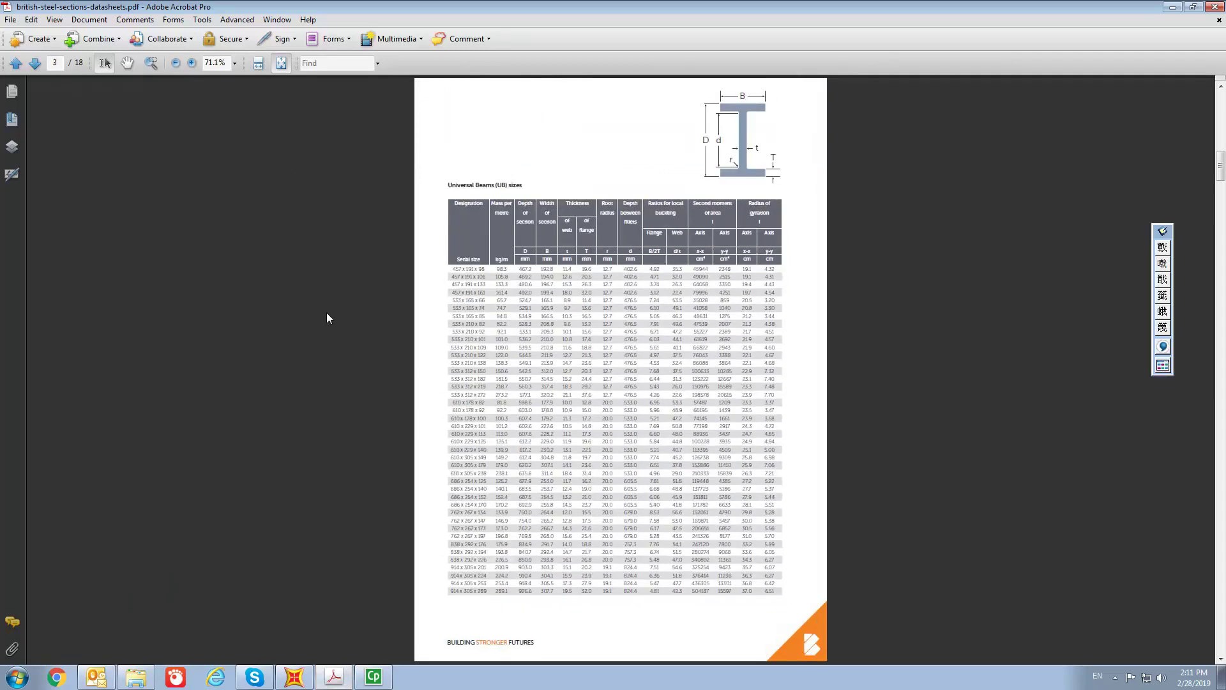
left_click(258, 62)
scroll(402, 349, "down", 10)
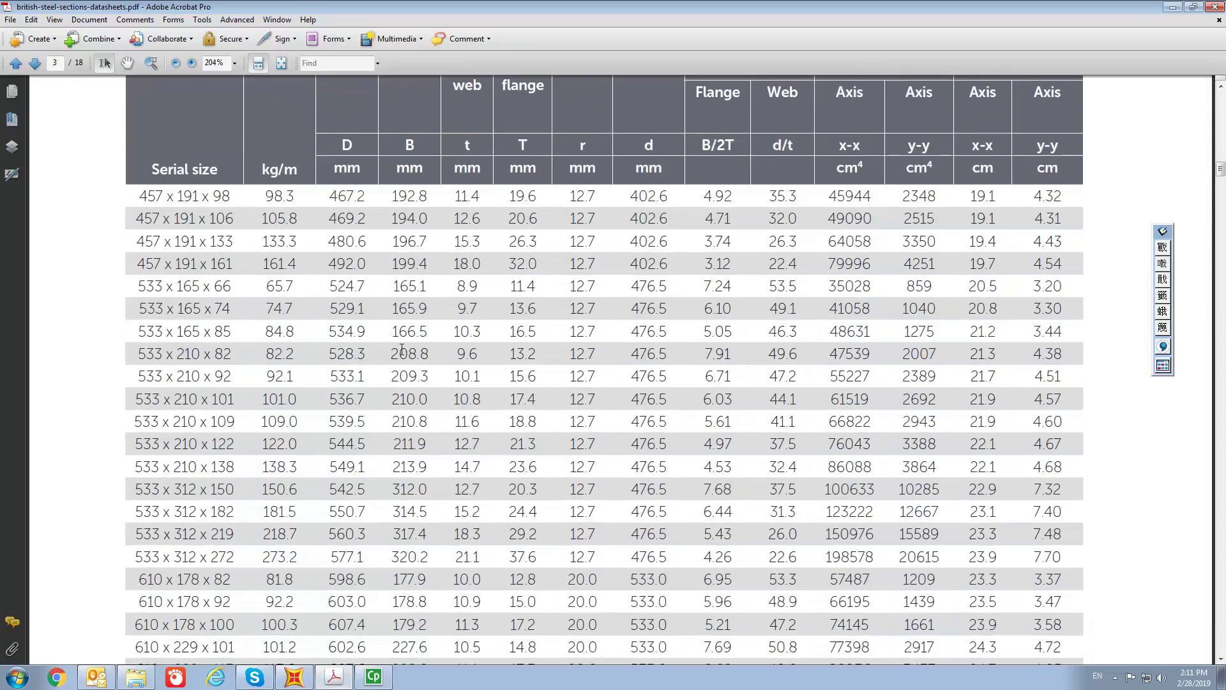
scroll(402, 348, "down", 3)
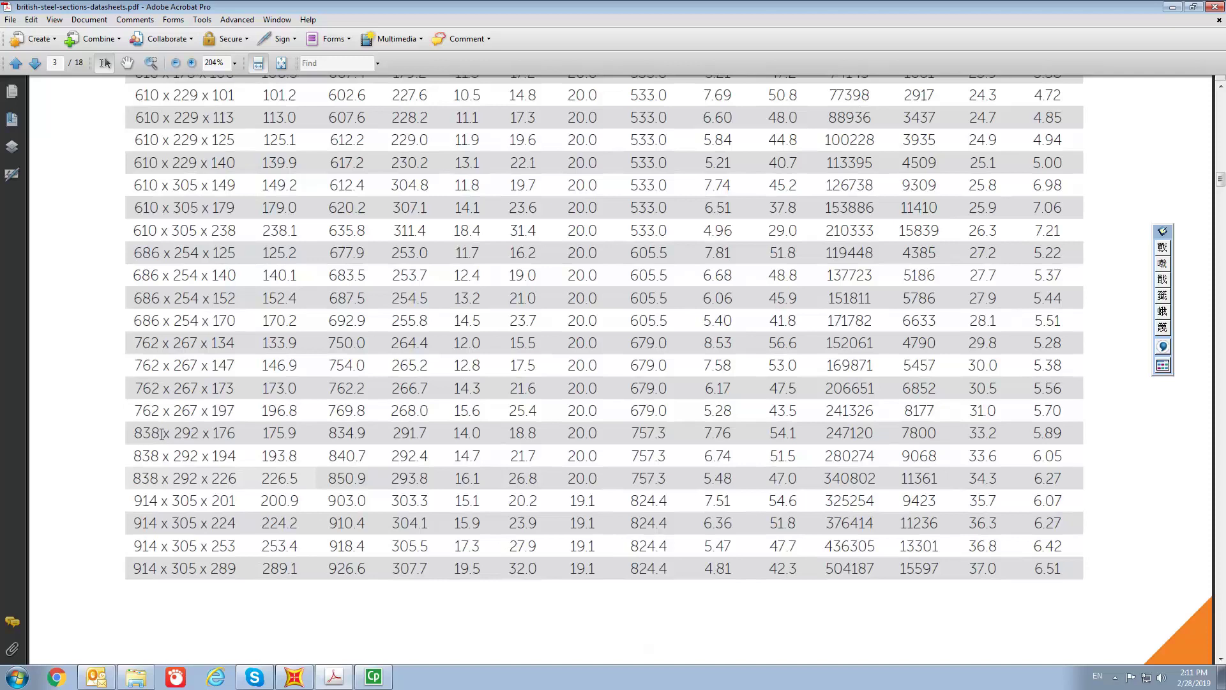
left_click_drag(174, 433, 201, 434)
left_click(213, 438)
left_click(306, 677)
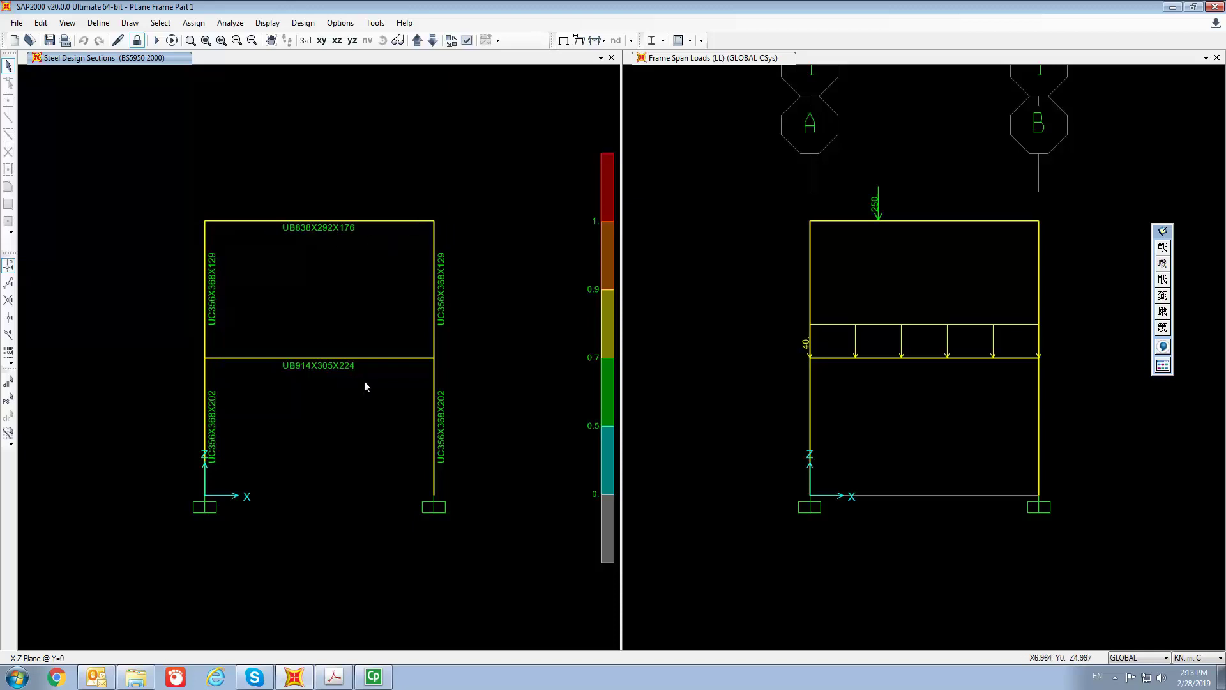
mouse_move(381, 684)
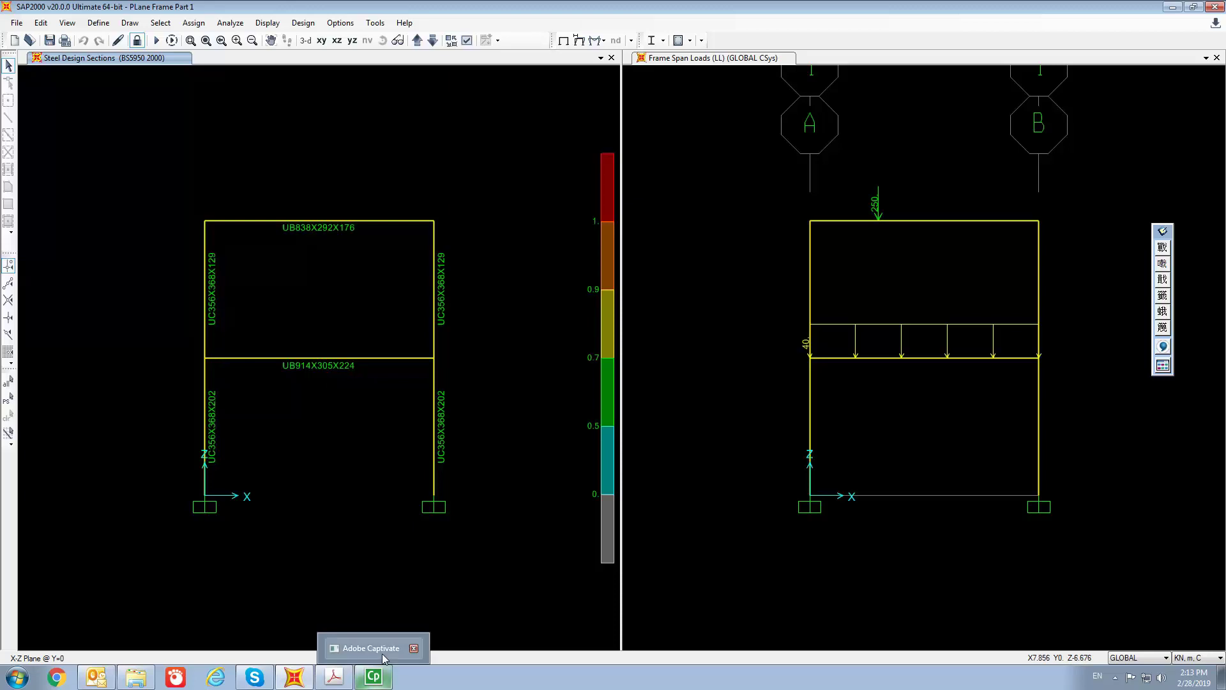
left_click(382, 654)
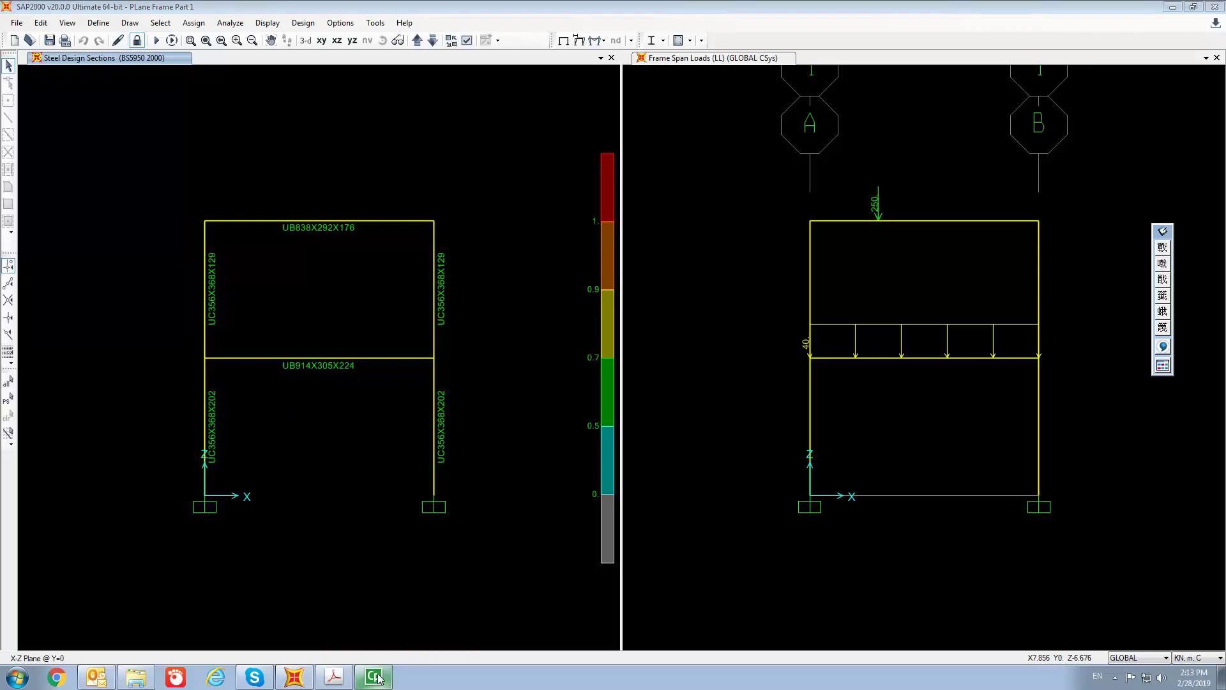